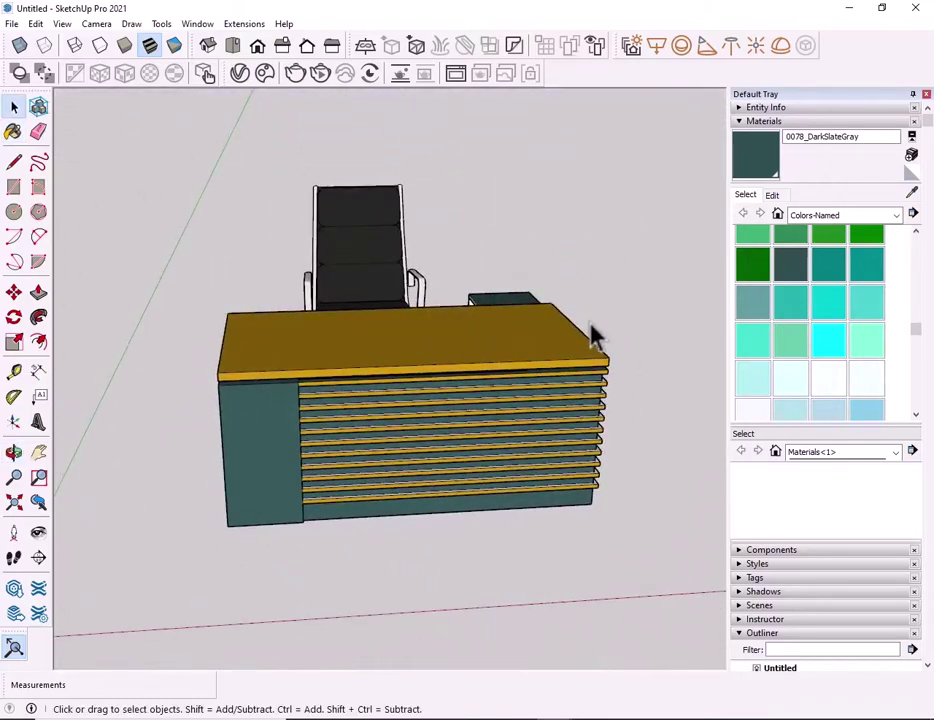
Orbit the finished desk preview, then check the new model's units in Model Info
mouse_move(594, 336)
middle_mouse_down()
mouse_move(617, 367)
mouse_move(413, 484)
mouse_move(392, 331)
mouse_move(286, 311)
mouse_move(463, 405)
mouse_move(436, 457)
middle_mouse_up()
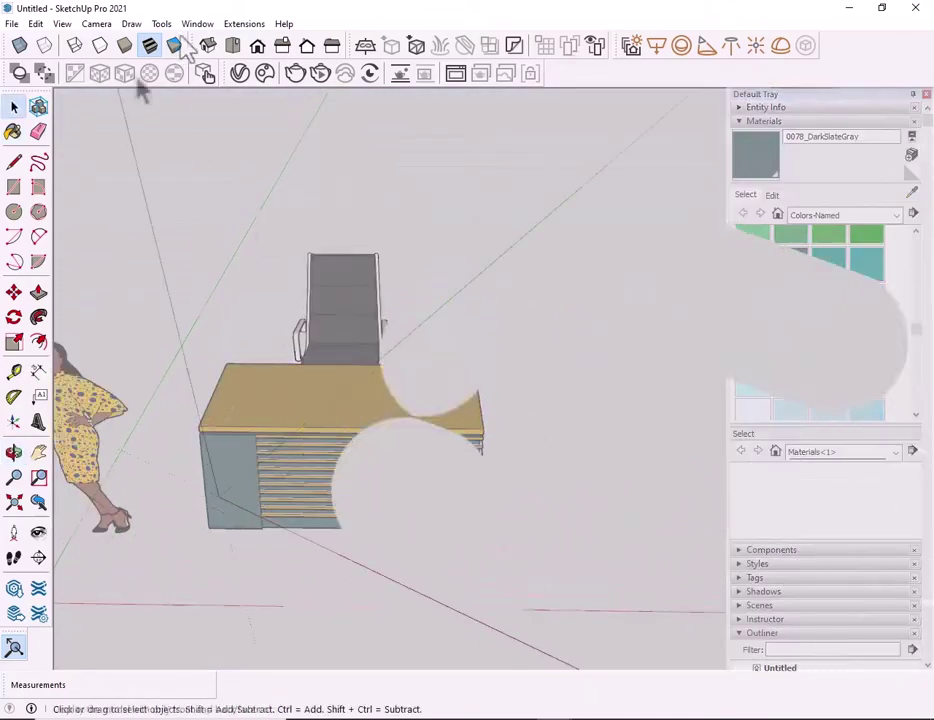
left_click(196, 24)
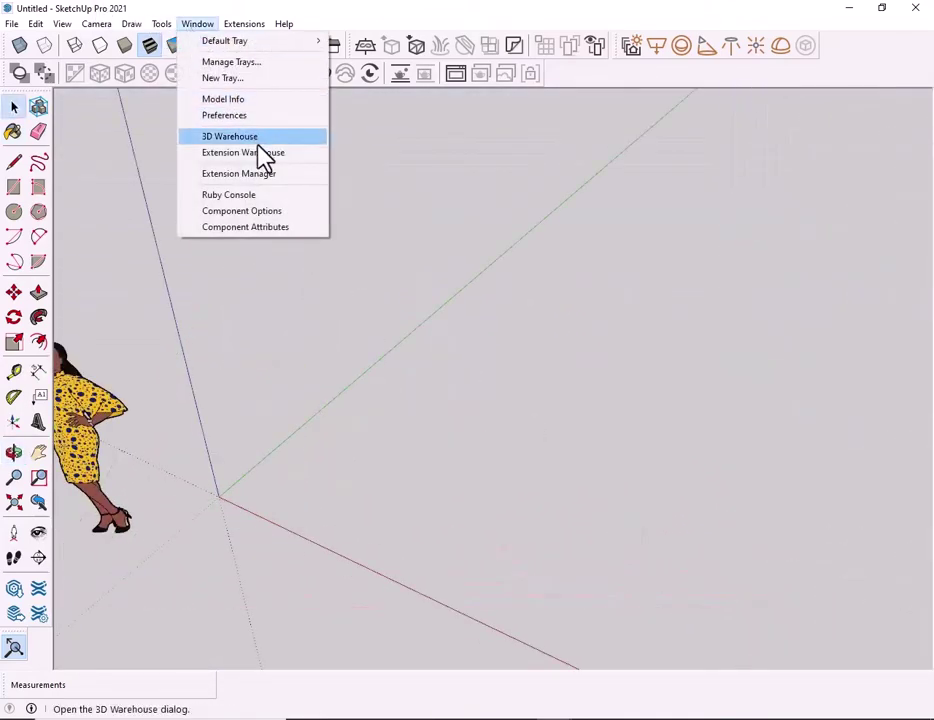
left_click(256, 99)
left_click(385, 115)
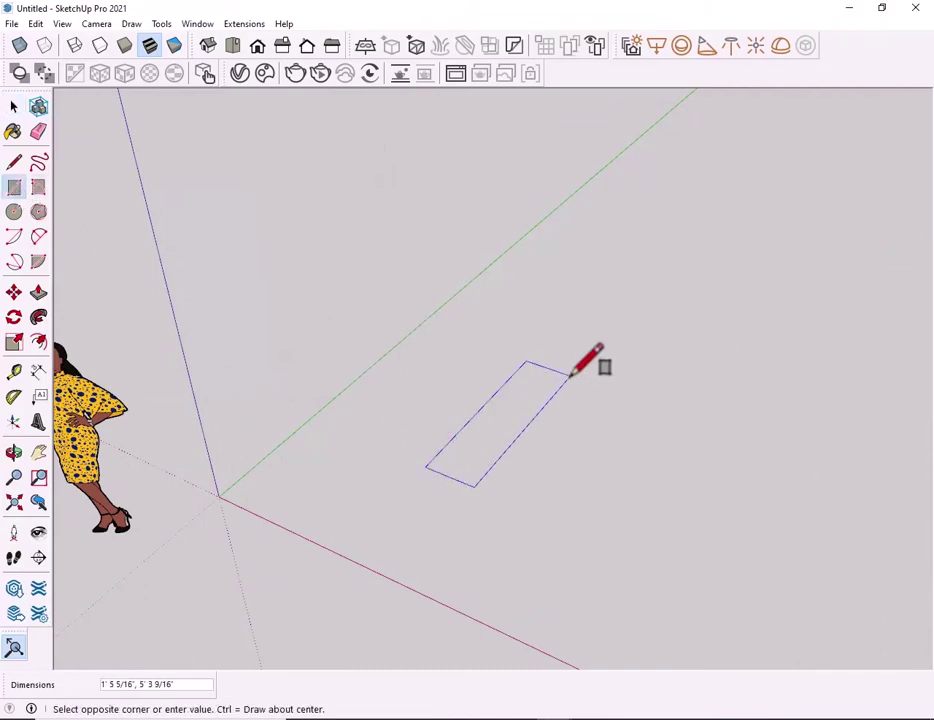
Finish the floor rectangle and pull it up into a tall box
left_click(571, 375)
key("space")
scroll(484, 434, "up", 2)
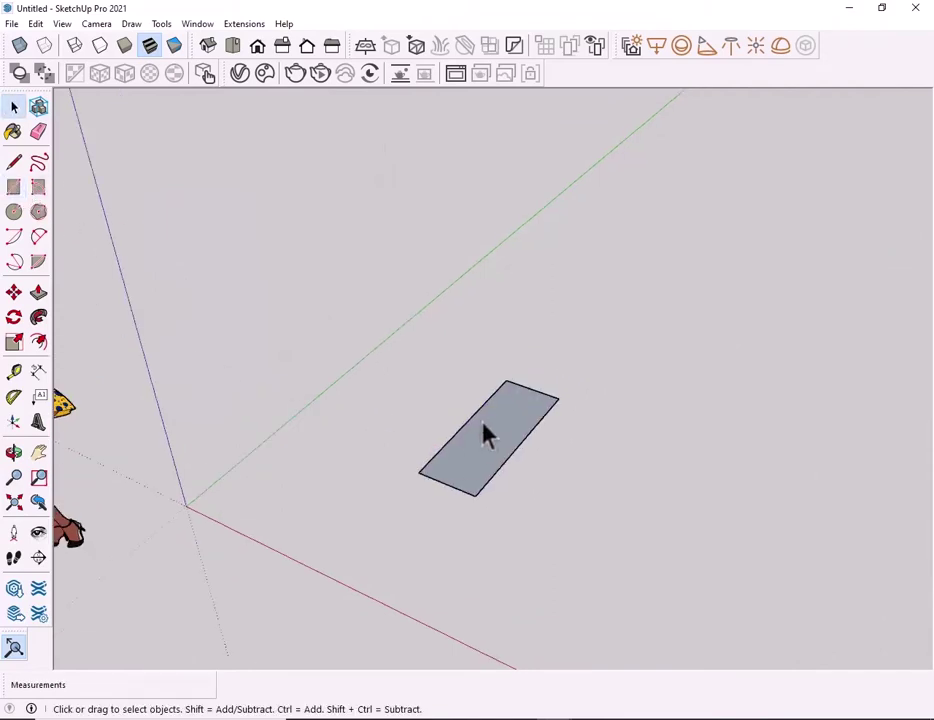
scroll(484, 434, "up", 2)
left_click(38, 292)
mouse_move(493, 445)
left_mouse_down()
mouse_move(482, 411)
mouse_move(678, 411)
left_mouse_up()
key("space")
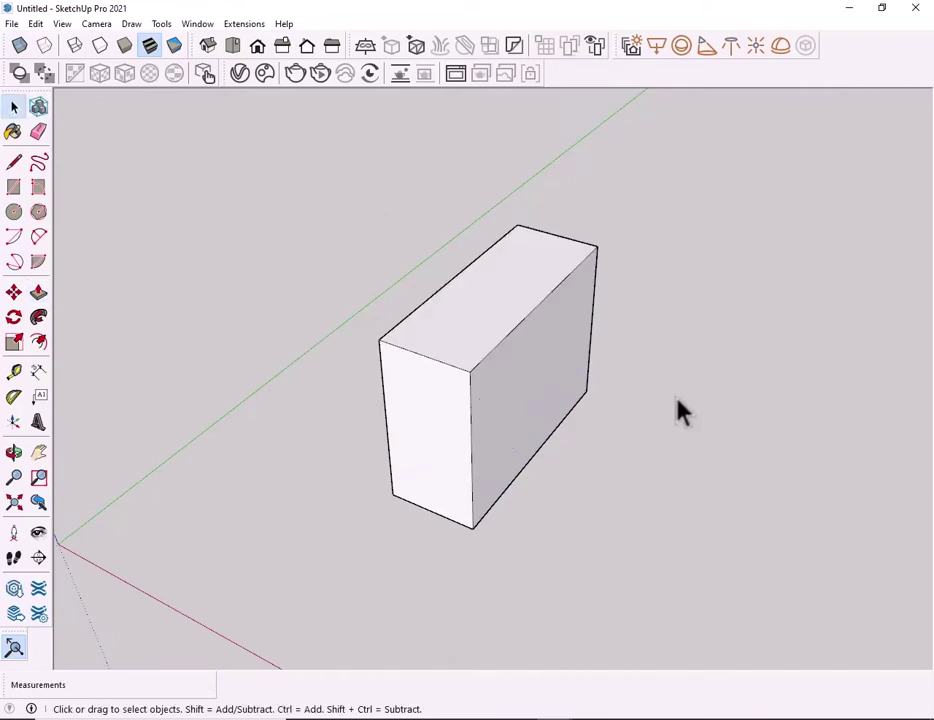
middle_click_drag(678, 411, 250, 250)
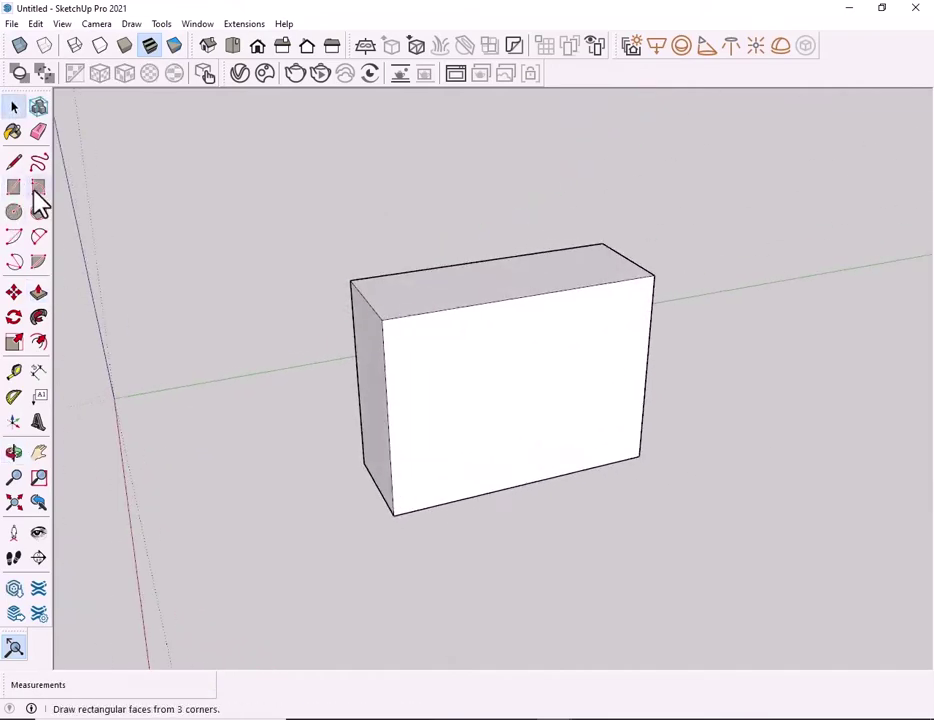
Offset the box's front face 1 inch and erase the inset's bottom edge
left_click(39, 341)
type("11 1/2\"")
key("Return")
key("space")
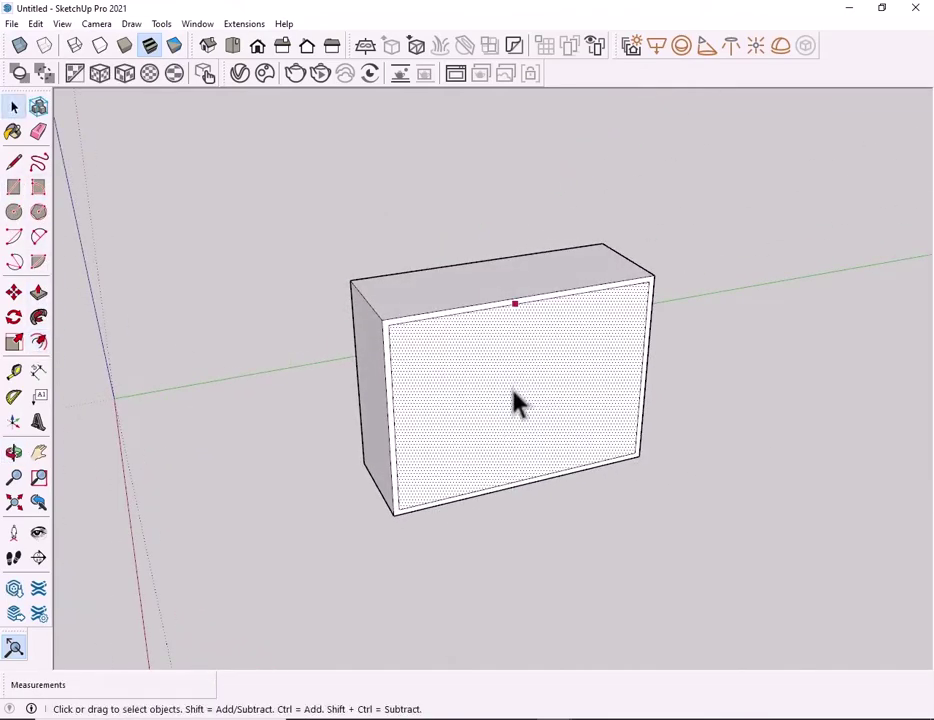
scroll(488, 440, "up", 3)
key("l")
key("space")
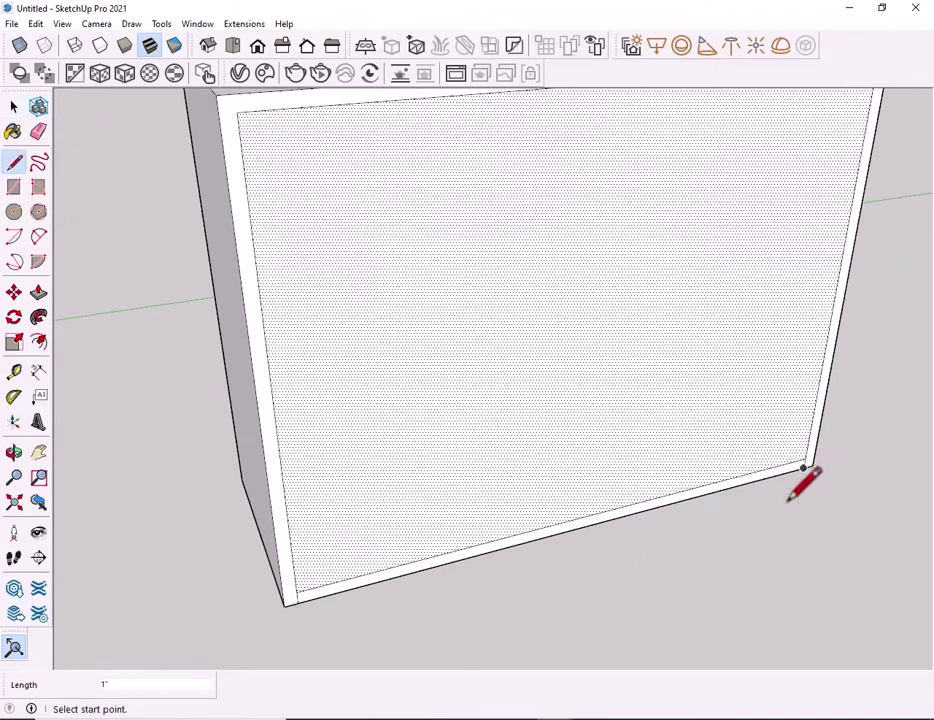
key("space")
left_click(38, 131)
left_click(487, 540)
key("space")
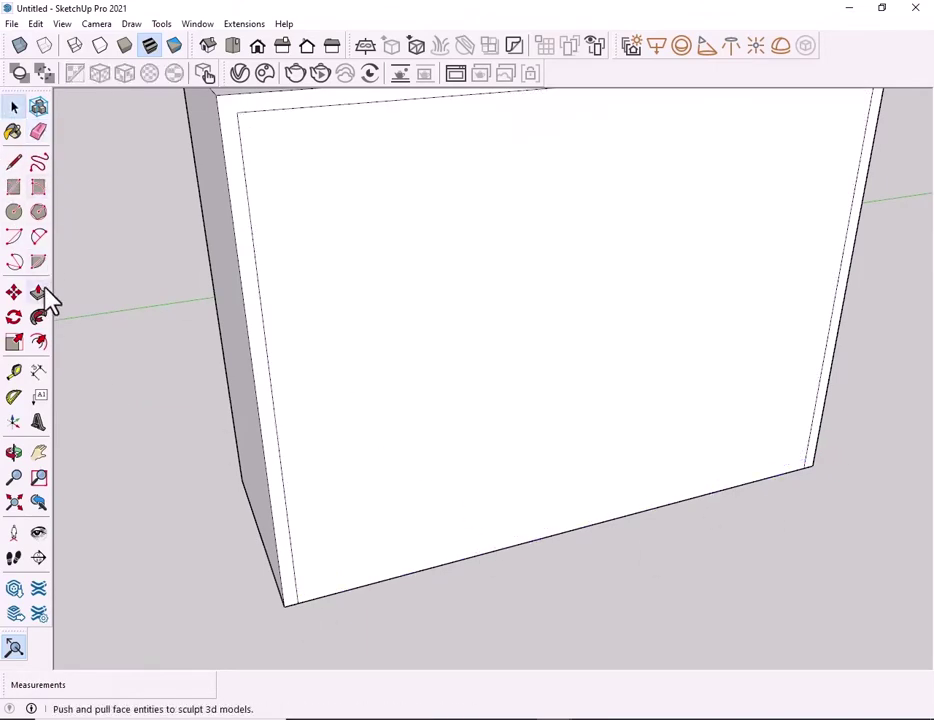
Push the inner front face in 16 to leave a top and two side panels
left_click(38, 292)
left_click(480, 313)
type("16")
key("Return")
key("space")
scroll(548, 325, "down", 3)
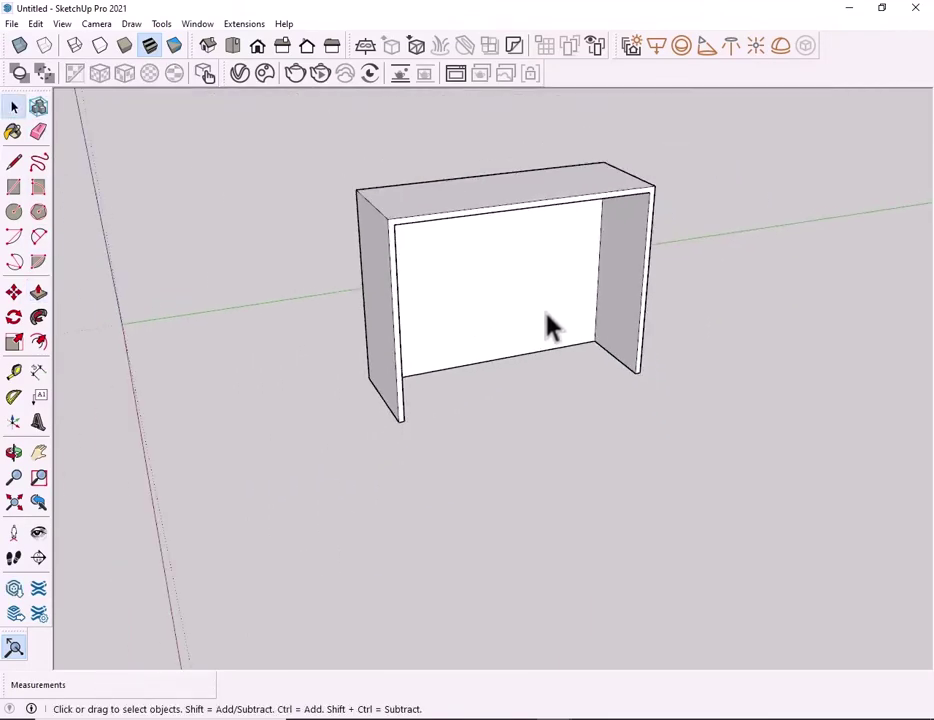
mouse_move(548, 325)
middle_mouse_down()
mouse_move(663, 354)
mouse_move(396, 292)
mouse_move(496, 298)
middle_mouse_up()
scroll(407, 295, "up", 3)
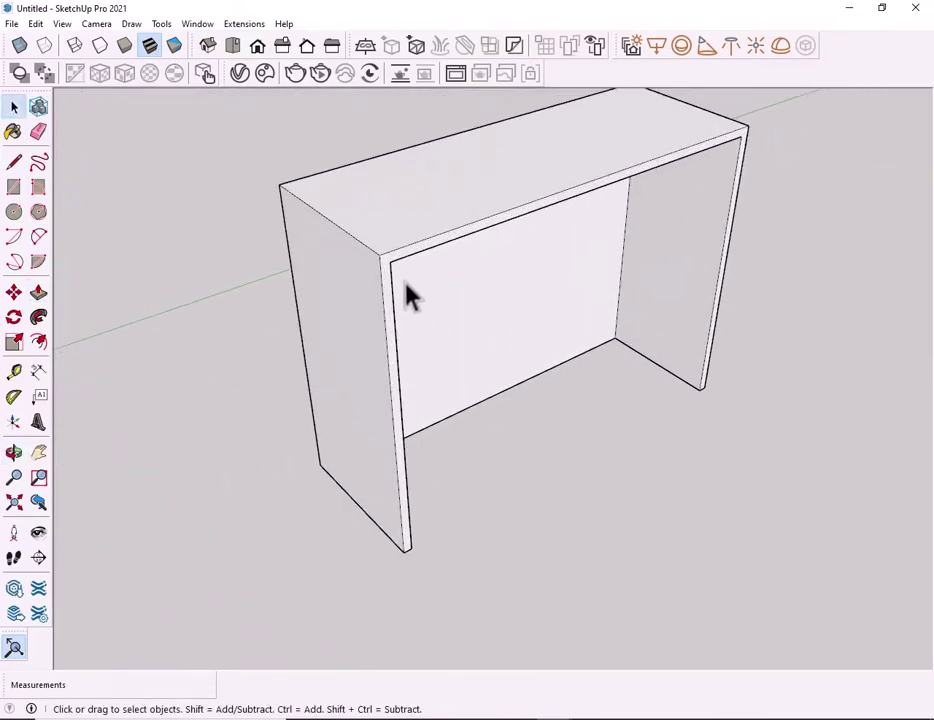
middle_click_drag(407, 295, 300, 260)
left_click(13, 162)
scroll(345, 247, "up", 3)
key("space")
scroll(304, 338, "down", 3)
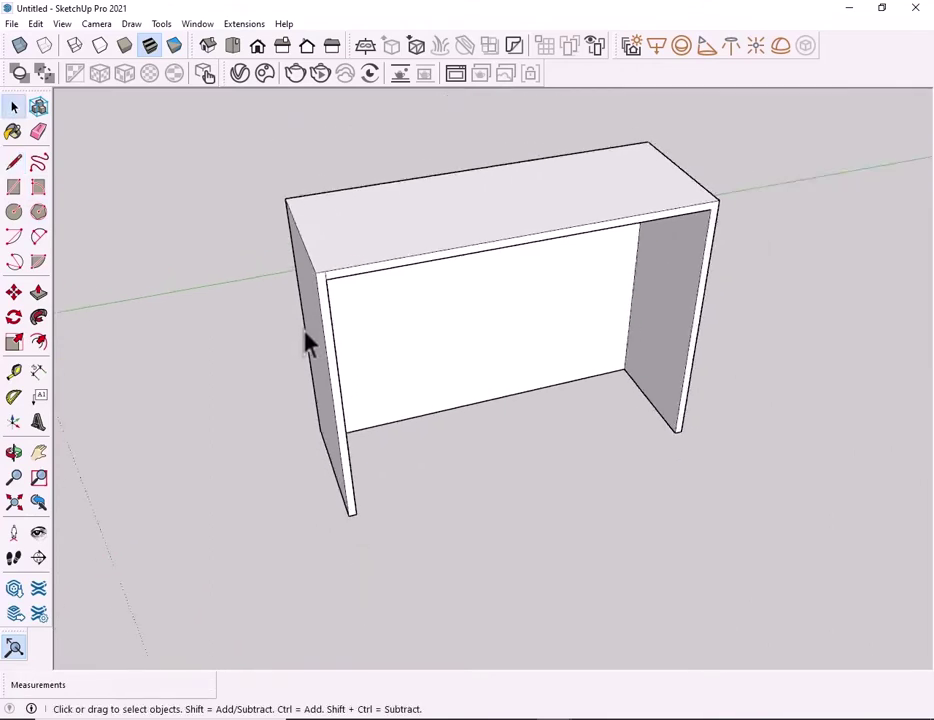
Pull the left panel's front end about 3' 5" forward into a long side wall
left_click(38, 292)
left_click_drag(326, 334, 318, 330)
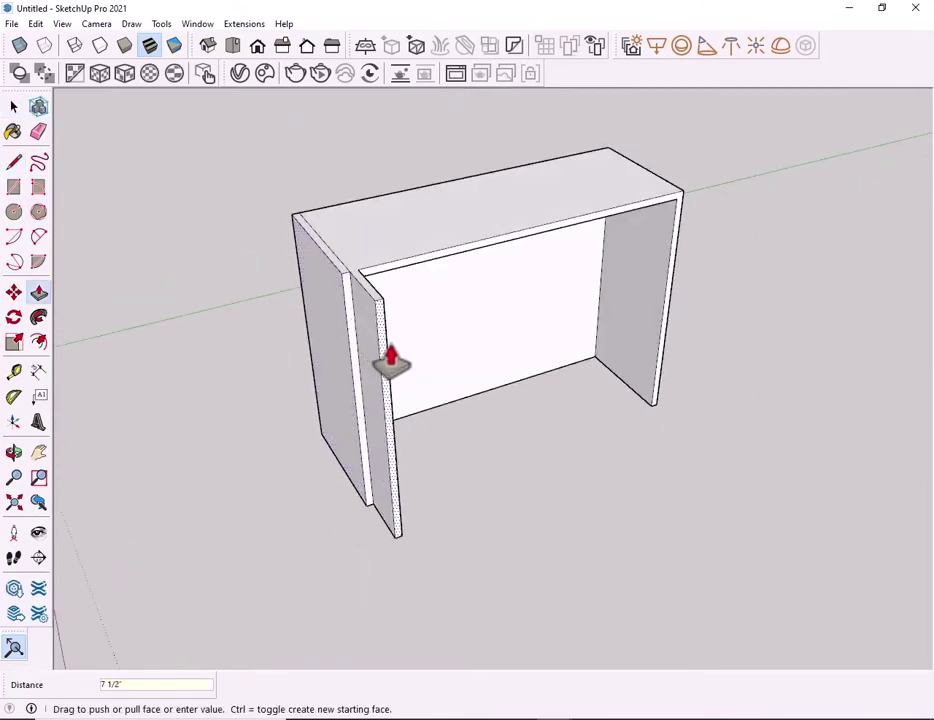
mouse_move(360, 322)
left_mouse_down()
mouse_move(570, 508)
mouse_move(563, 500)
left_mouse_up()
key("space")
scroll(542, 511, "down", 5)
mouse_move(542, 511)
middle_mouse_down()
mouse_move(412, 400)
mouse_move(502, 546)
mouse_move(386, 488)
mouse_move(188, 477)
mouse_move(305, 540)
mouse_move(296, 590)
mouse_move(288, 521)
middle_mouse_up()
scroll(305, 540, "up", 5)
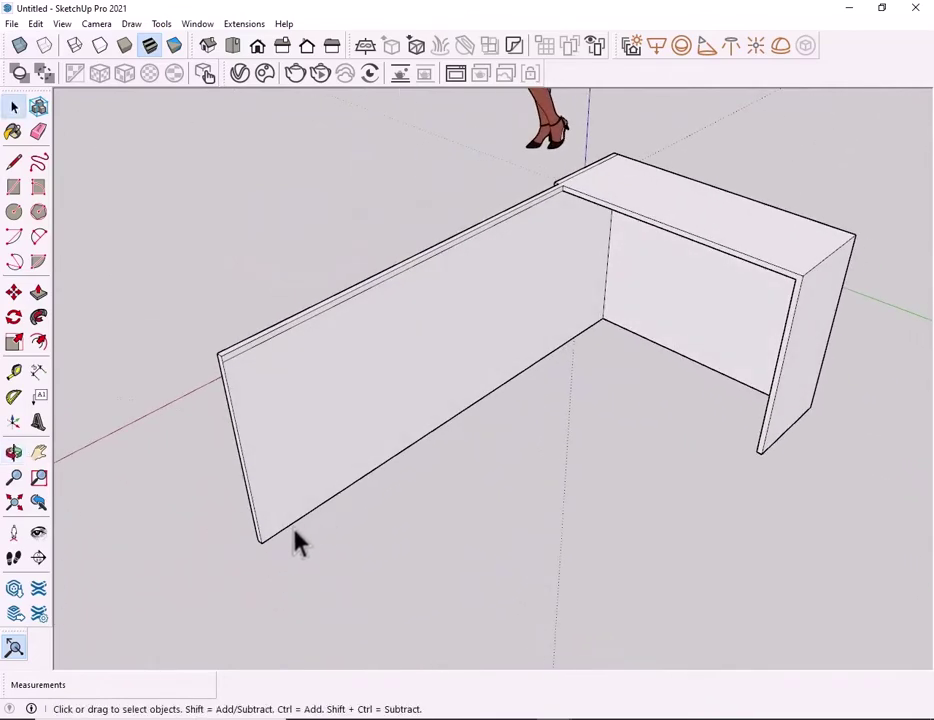
left_click(14, 187)
type("6,1'6")
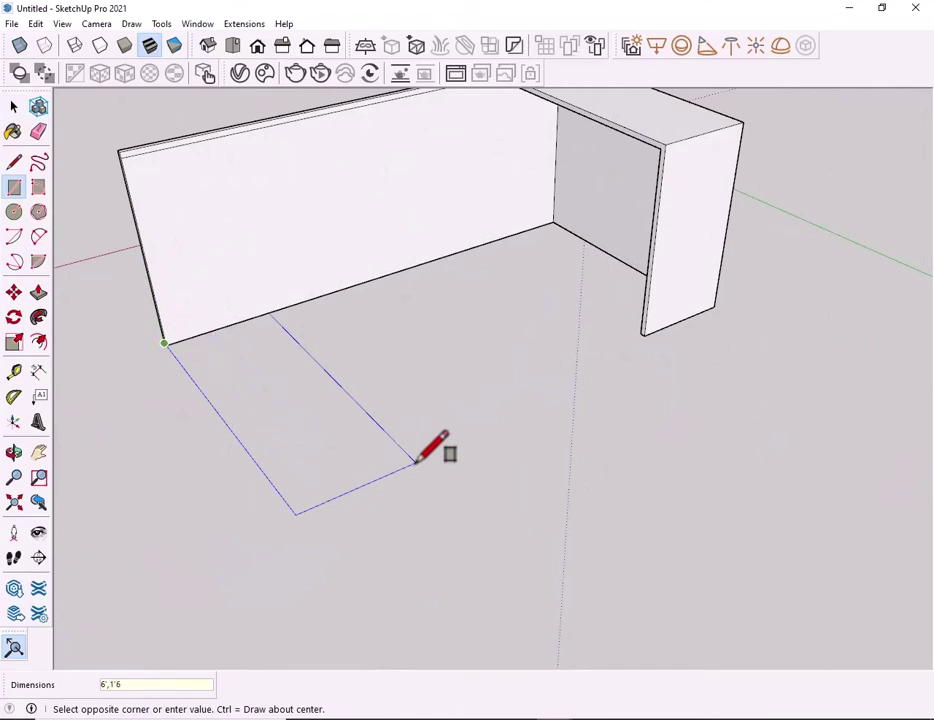
Draw a 6' by 1'6" floor rectangle and raise it into a 5' box
key("Return")
key("space")
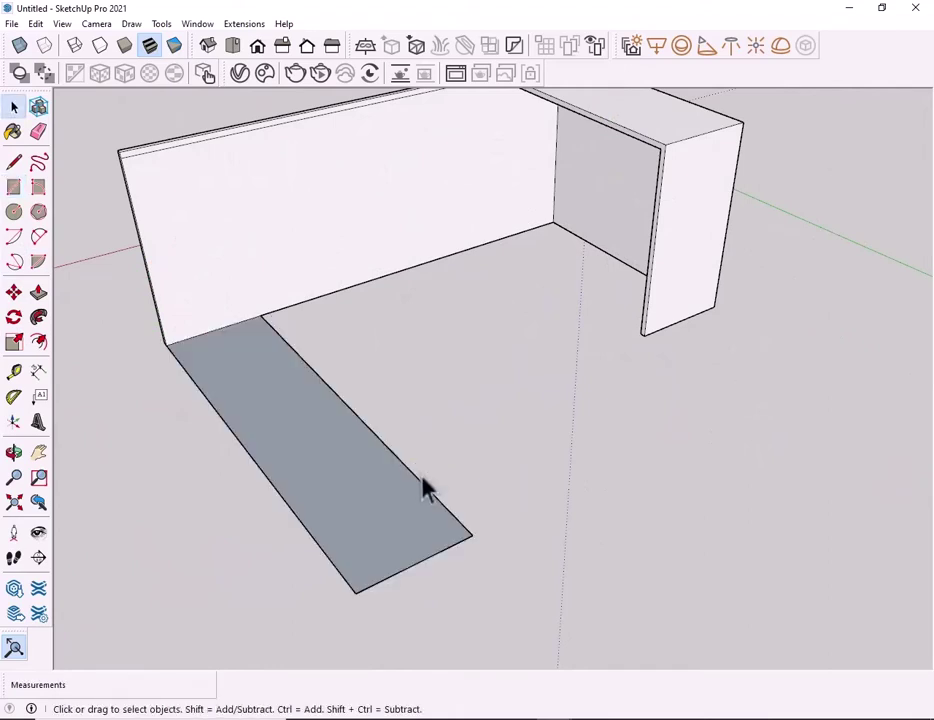
left_click(38, 293)
left_click(271, 385)
type("5")
key("Return")
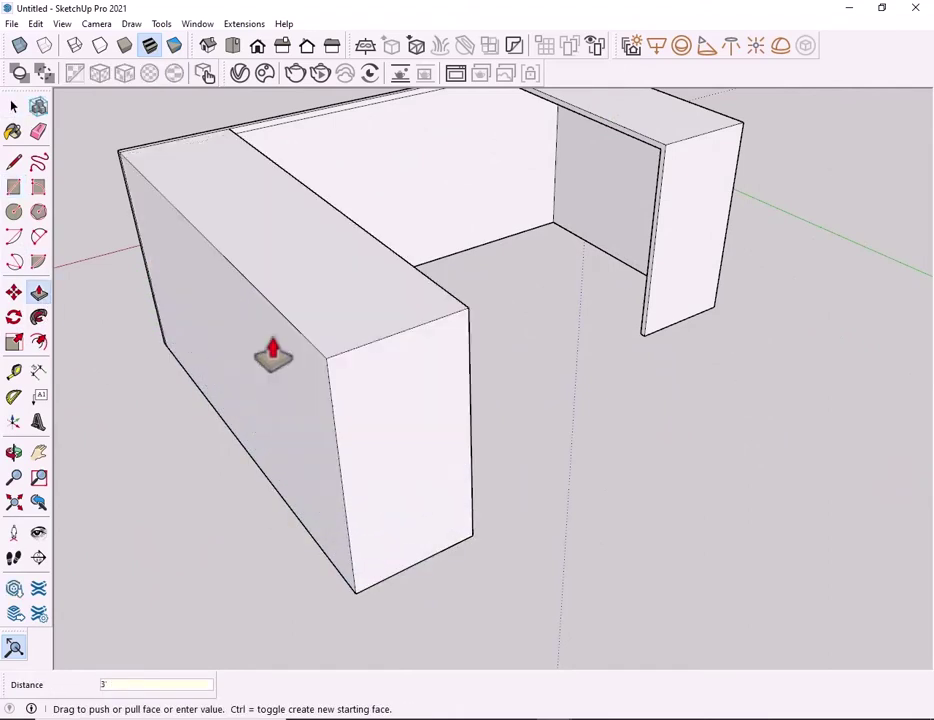
key("space")
mouse_move(573, 347)
middle_mouse_down()
mouse_move(569, 428)
mouse_move(79, 350)
mouse_move(448, 380)
mouse_move(397, 370)
middle_mouse_up()
scroll(395, 360, "up", 5)
Inset the new box's inner face by 1 inch and erase the inset's bottom edge
left_click(38, 293)
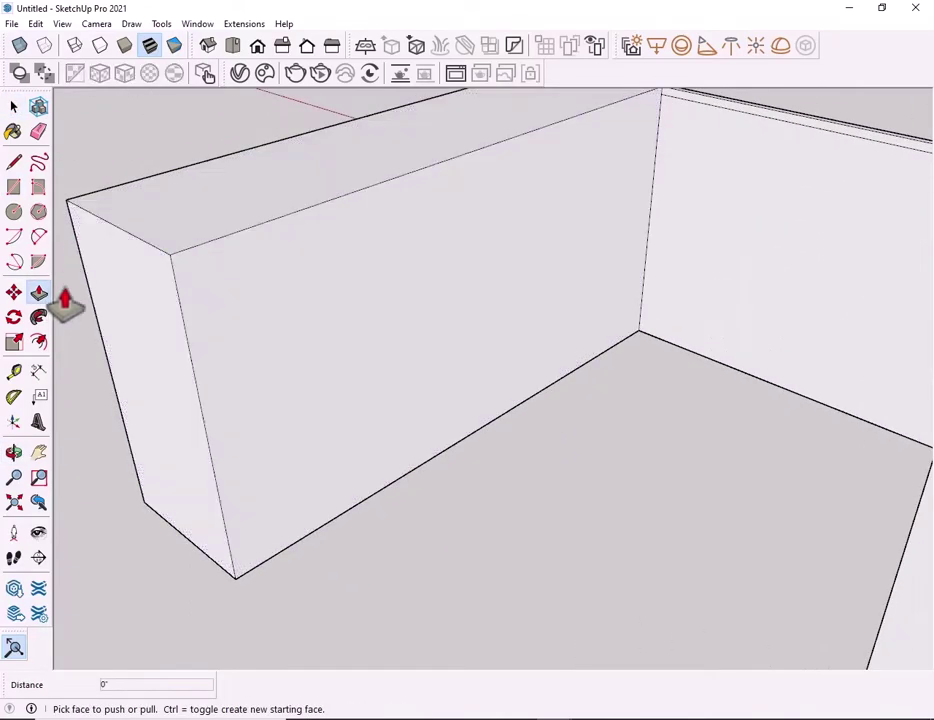
left_click(40, 342)
left_click(204, 425)
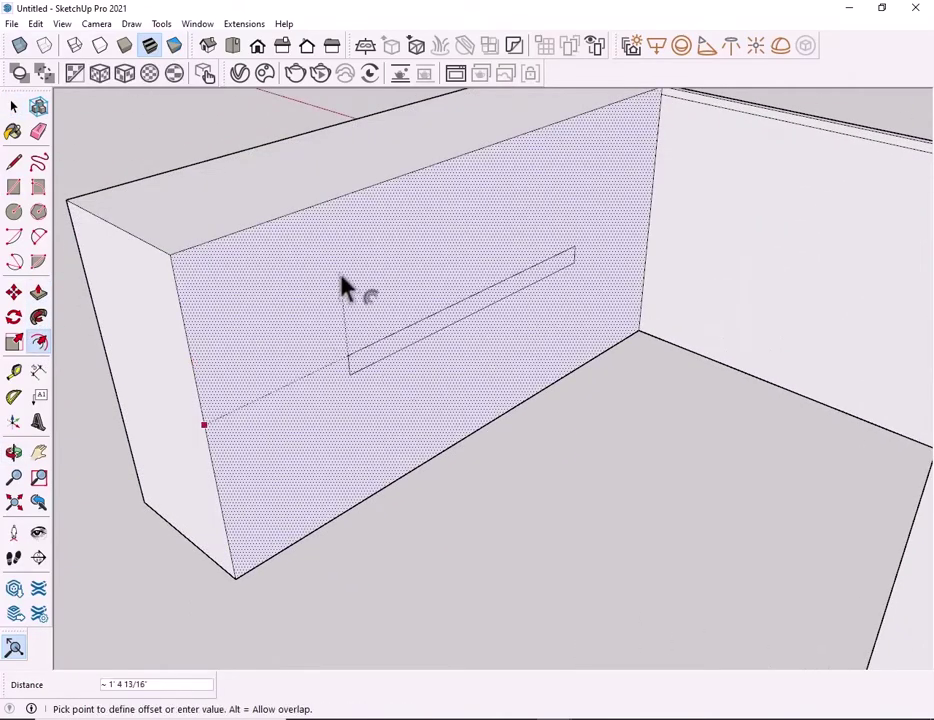
type("1")
key("Return")
left_click(14, 162)
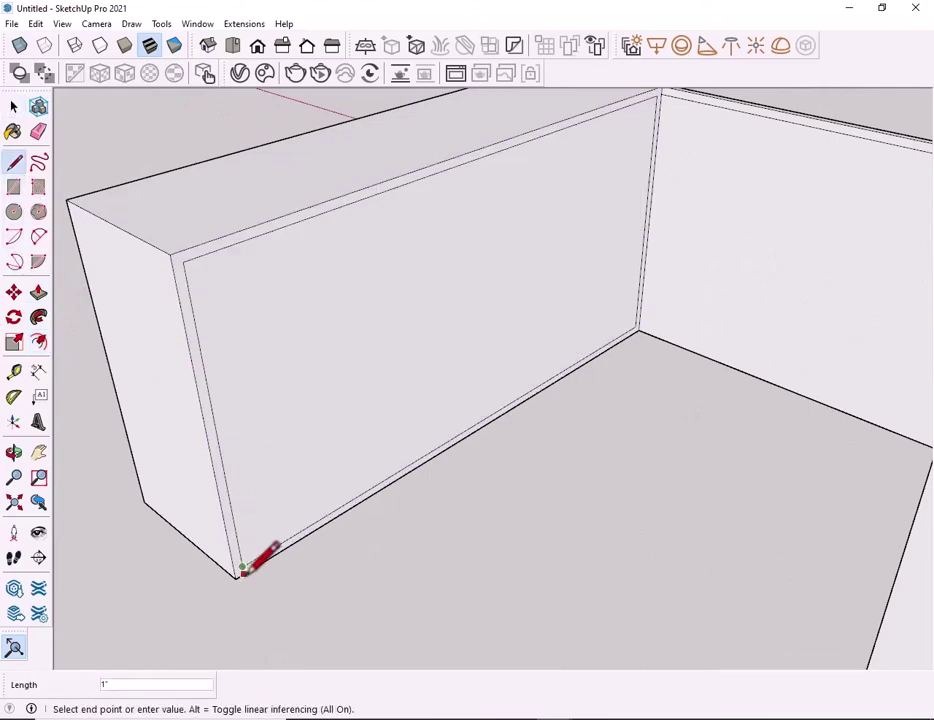
scroll(660, 315, "up", 3)
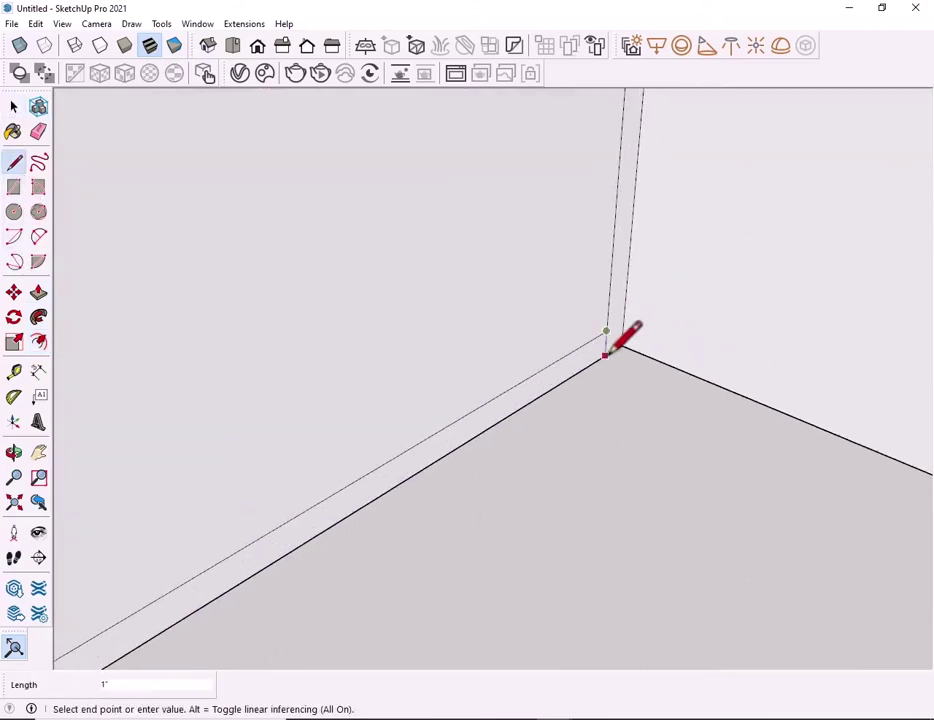
left_click(14, 106)
left_click(38, 131)
key("space")
middle_click_drag(229, 411, 362, 425)
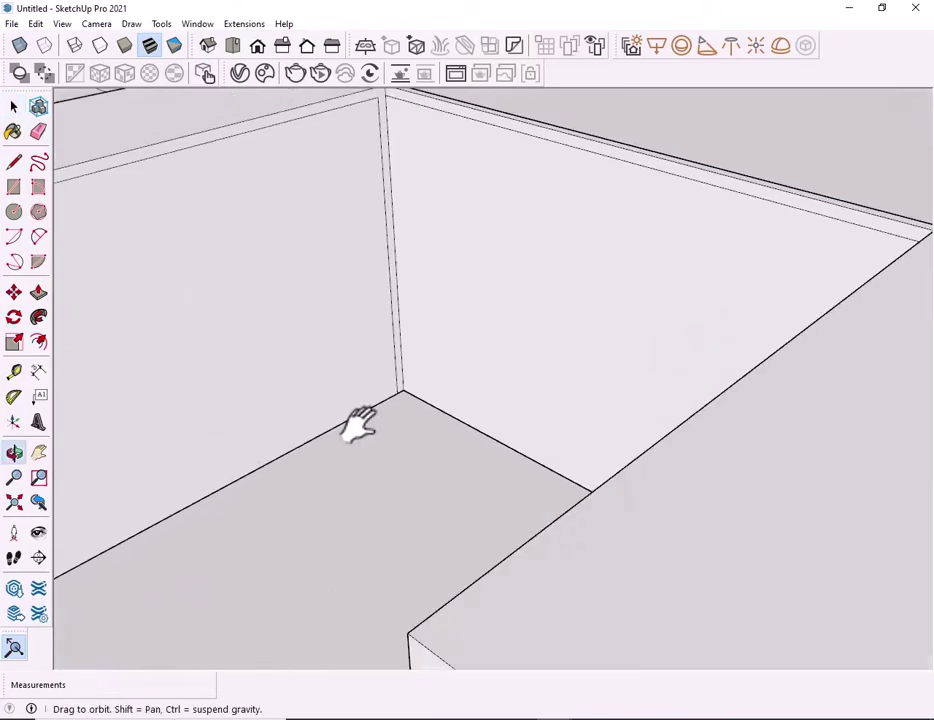
scroll(490, 492, "down", 5)
scroll(450, 463, "up", 1)
scroll(450, 463, "up", 2)
Push the inset face through so the box becomes a thin front wall
left_click(38, 291)
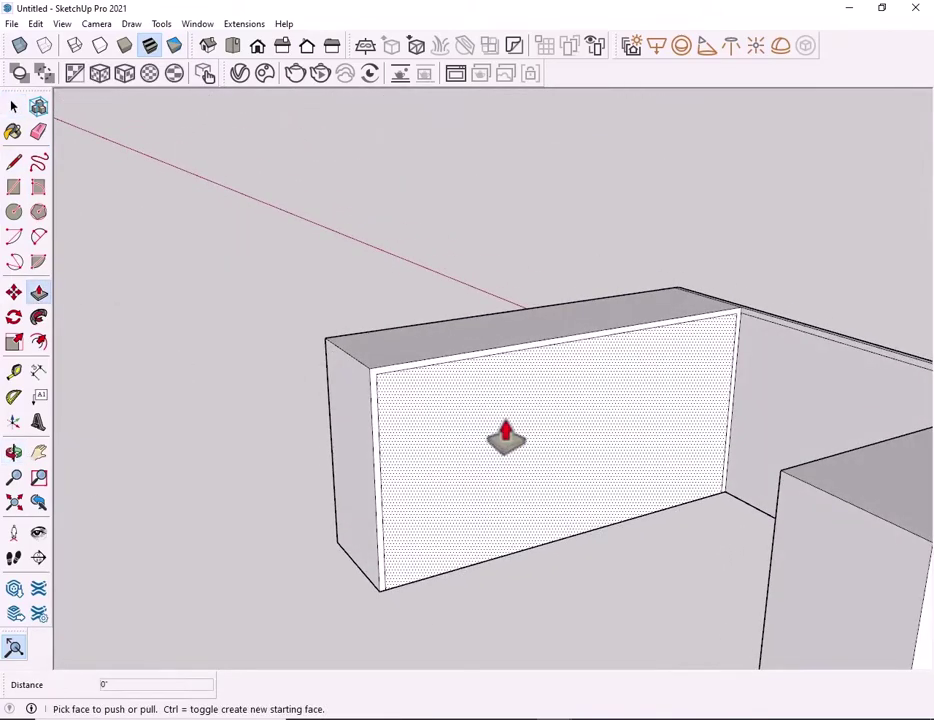
left_click(505, 437)
left_click(505, 437)
key("space")
mouse_move(671, 455)
middle_mouse_down()
mouse_move(790, 467)
mouse_move(490, 490)
mouse_move(844, 563)
mouse_move(826, 494)
mouse_move(732, 282)
middle_mouse_up()
scroll(490, 490, "down", 3)
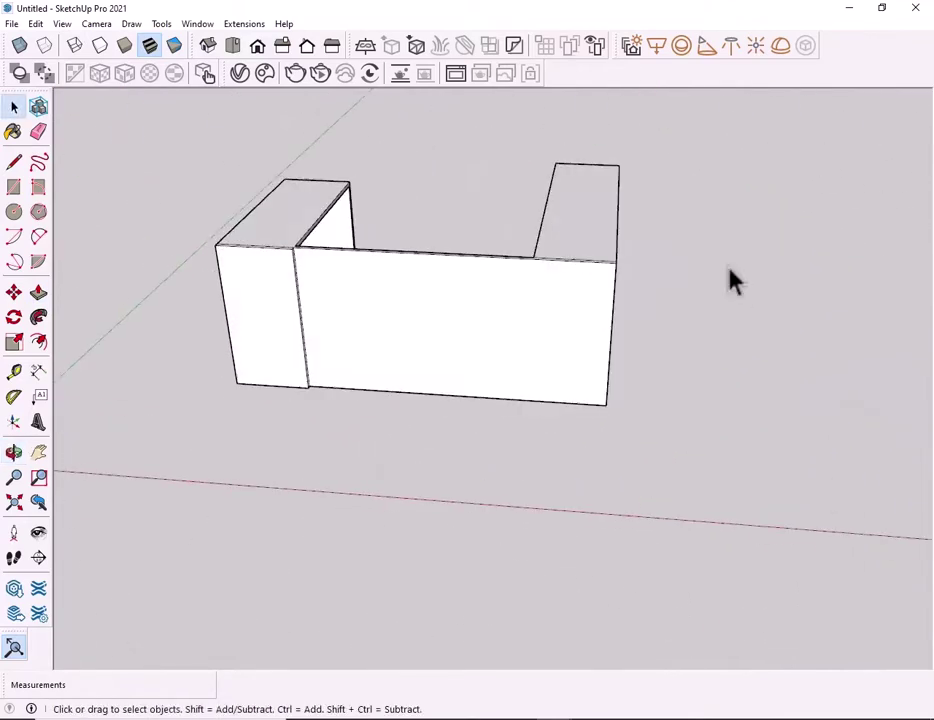
scroll(371, 246, "up", 3)
mouse_move(444, 323)
middle_mouse_down()
mouse_move(179, 344)
mouse_move(372, 278)
mouse_move(423, 343)
middle_mouse_up()
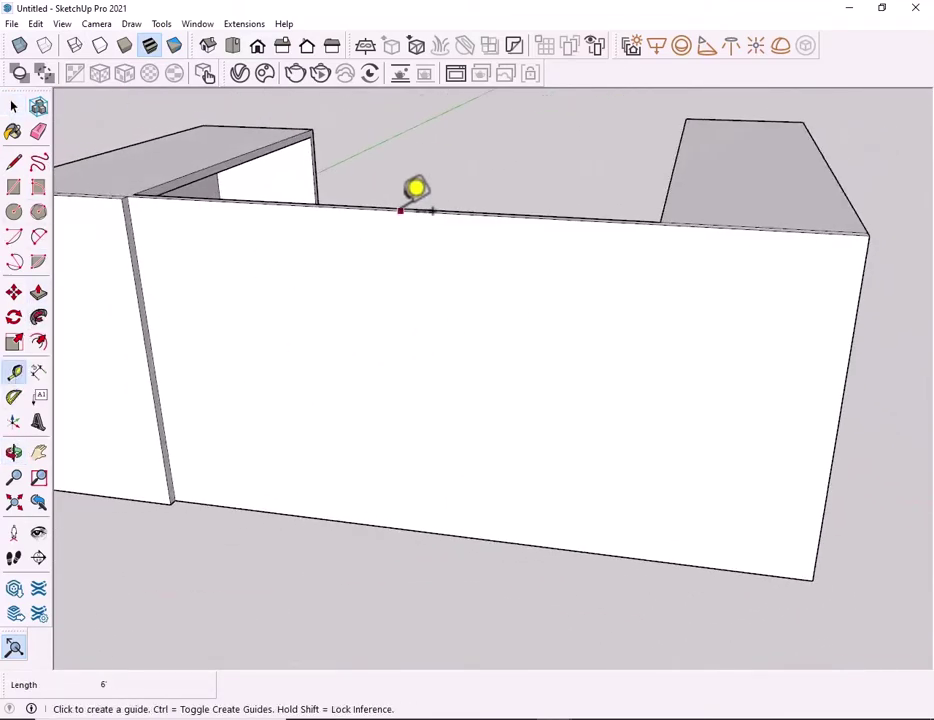
Place parallel guide lines down the front wall's face, measured from its top edge
middle_click_drag(310, 219, 243, 275, "shift")
scroll(344, 204, "up", 2)
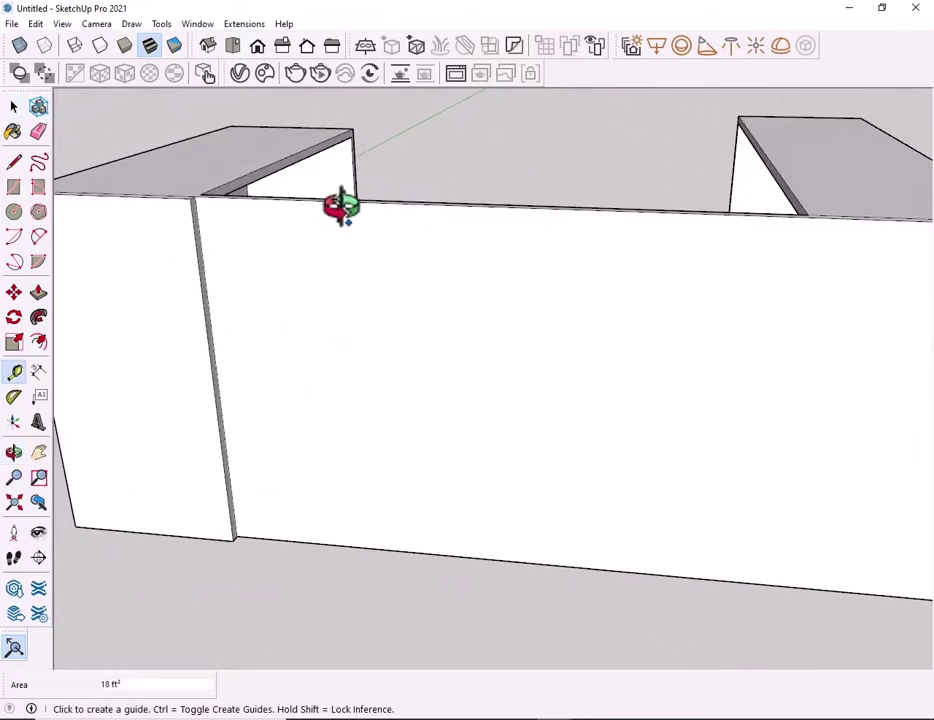
scroll(413, 172, "up", 2)
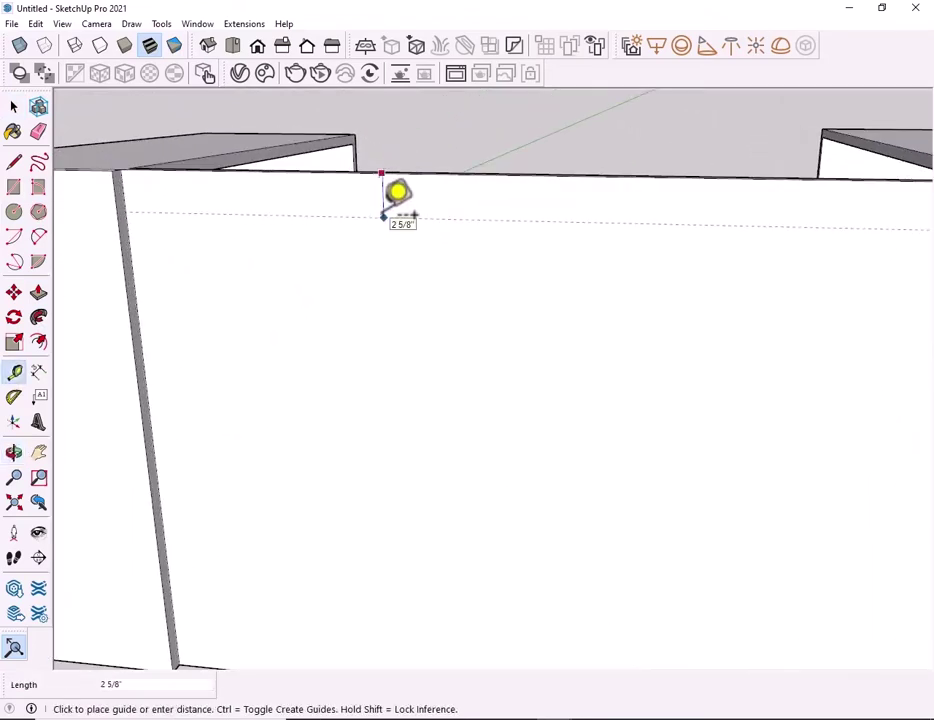
left_click(378, 189)
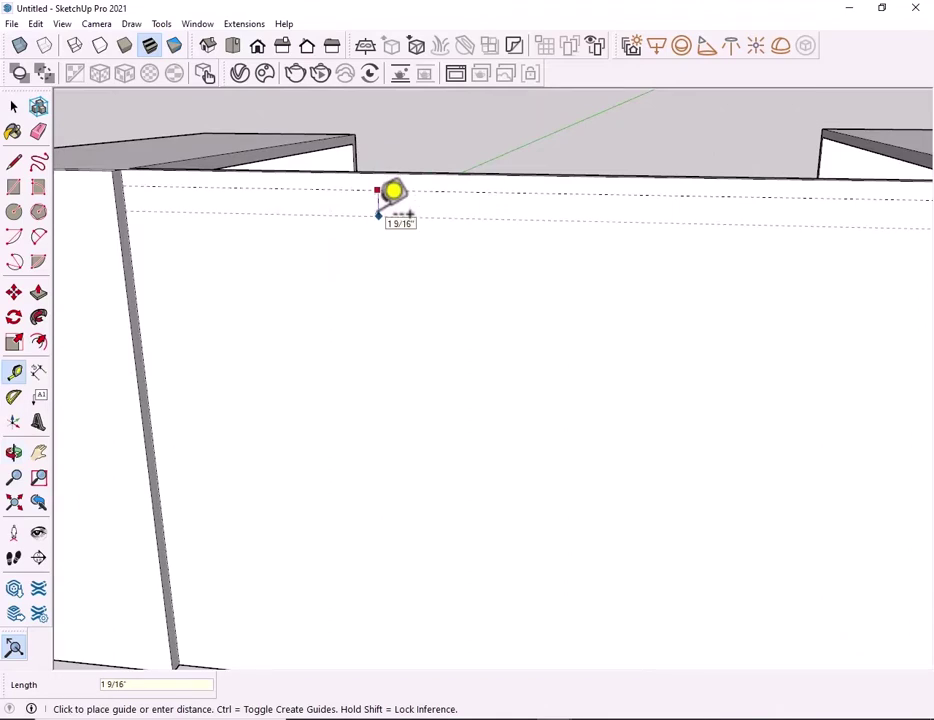
left_click(374, 223)
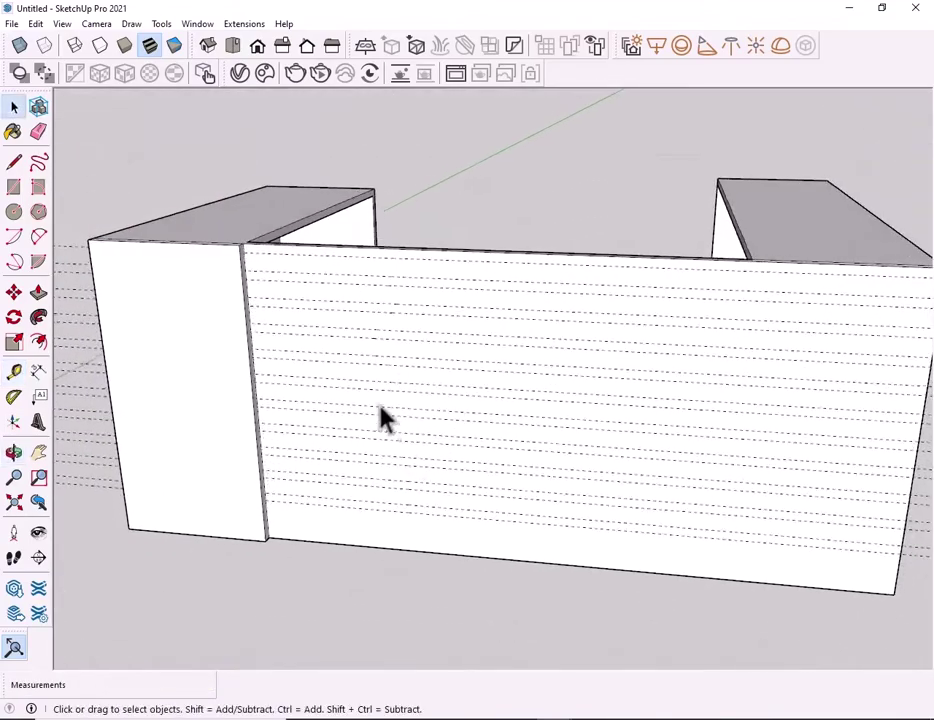
scroll(385, 418, "up", 3)
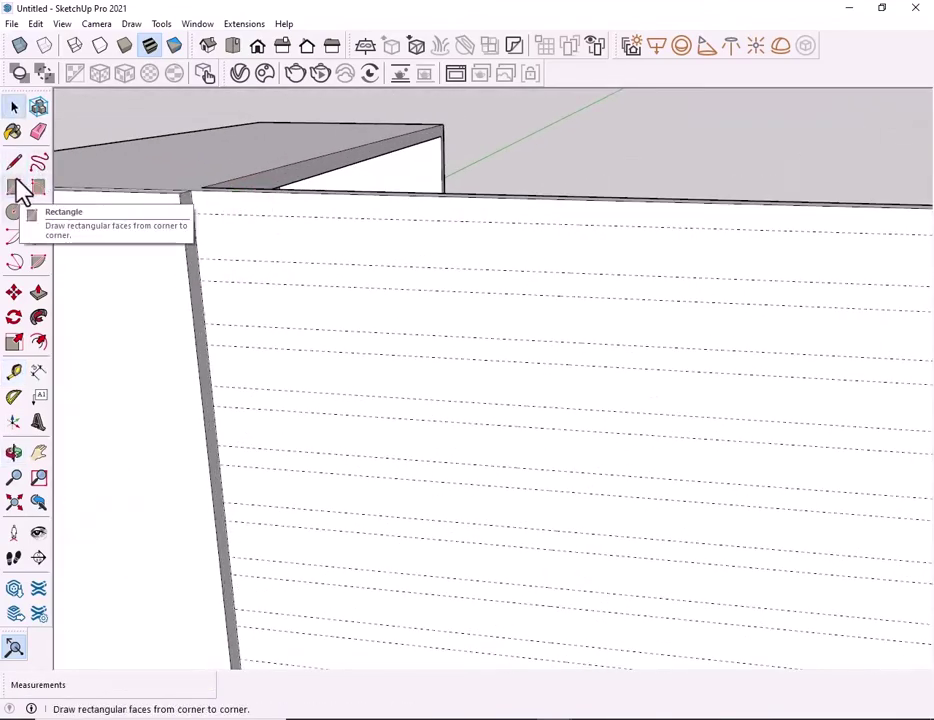
left_click(14, 187)
mouse_move(706, 237)
middle_mouse_down()
mouse_move(840, 313)
mouse_move(615, 346)
middle_mouse_up()
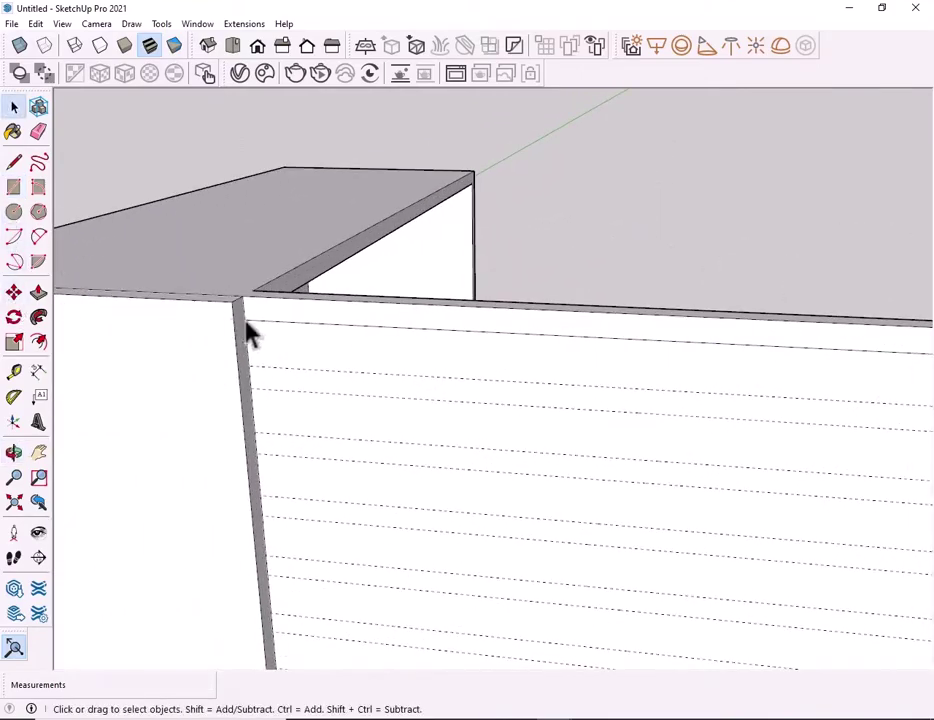
Copy the top line pair down the upper part of the wall at 3" intervals
left_click(280, 300)
key("m")
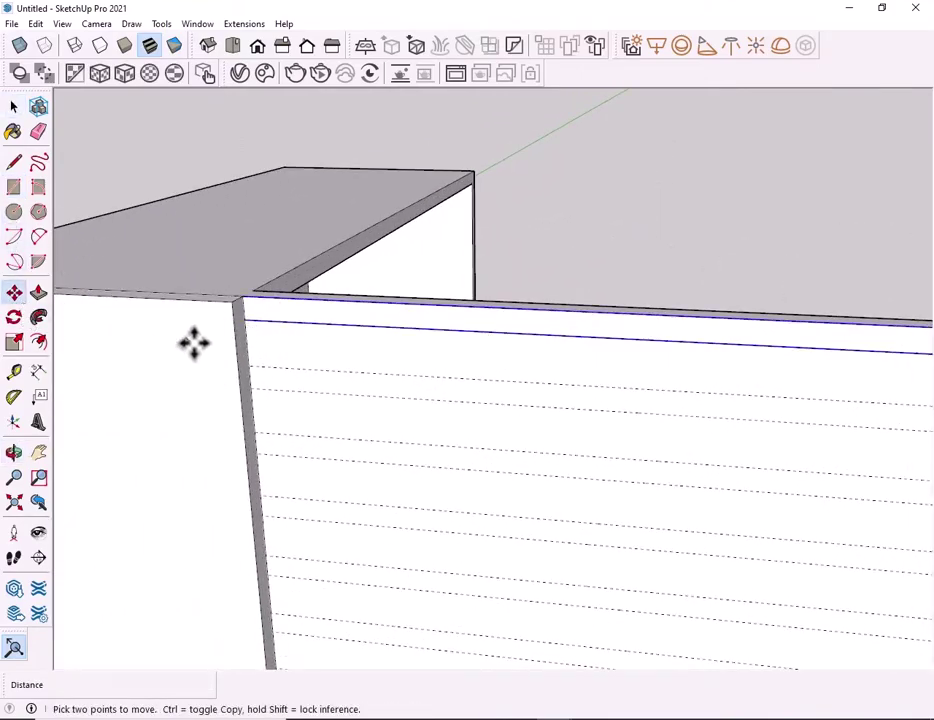
left_click(253, 372)
left_click(253, 432)
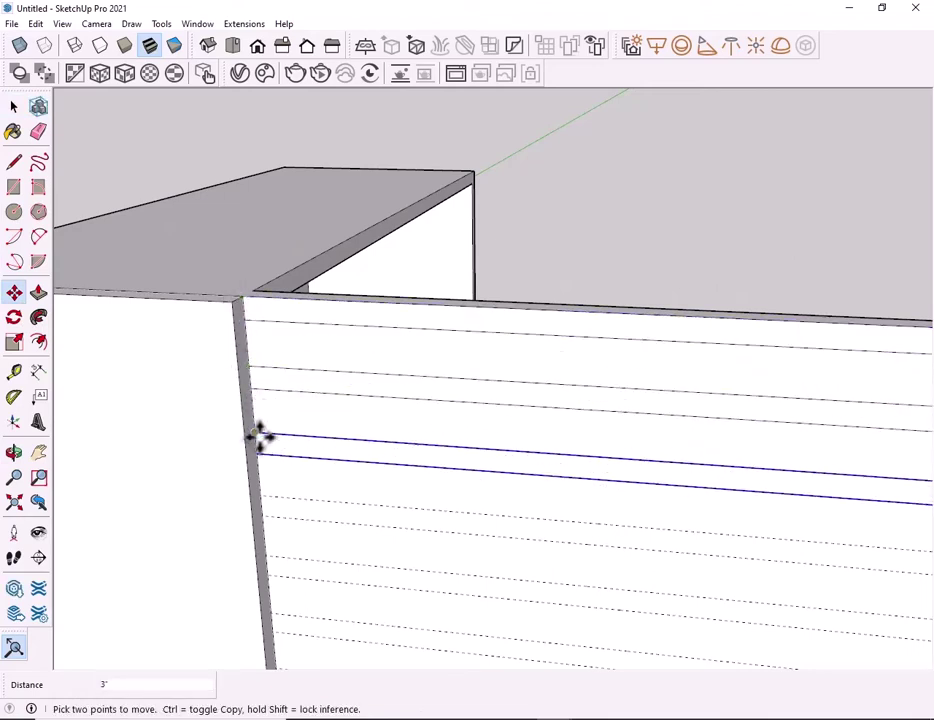
left_click(256, 434)
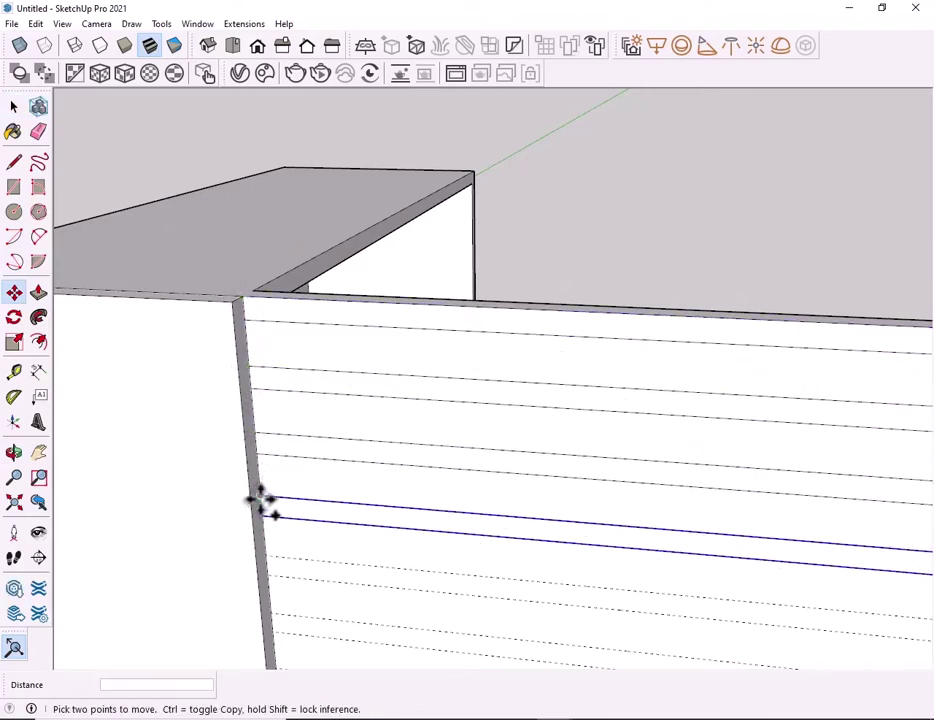
left_click(260, 498)
Continue the 3" line copies to the wall's bottom and erase the stray extra line
mouse_move(265, 555)
middle_mouse_down("shift")
mouse_move(236, 208)
mouse_move(242, 138)
middle_mouse_up("shift")
left_click(240, 138)
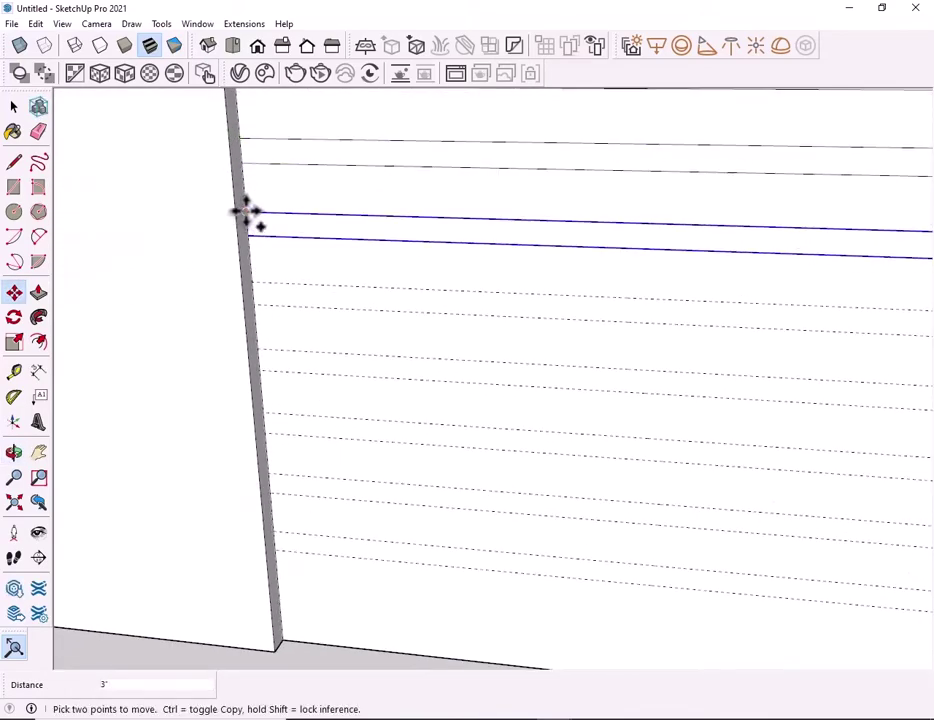
left_click(245, 212)
left_click(250, 281)
left_click(250, 282)
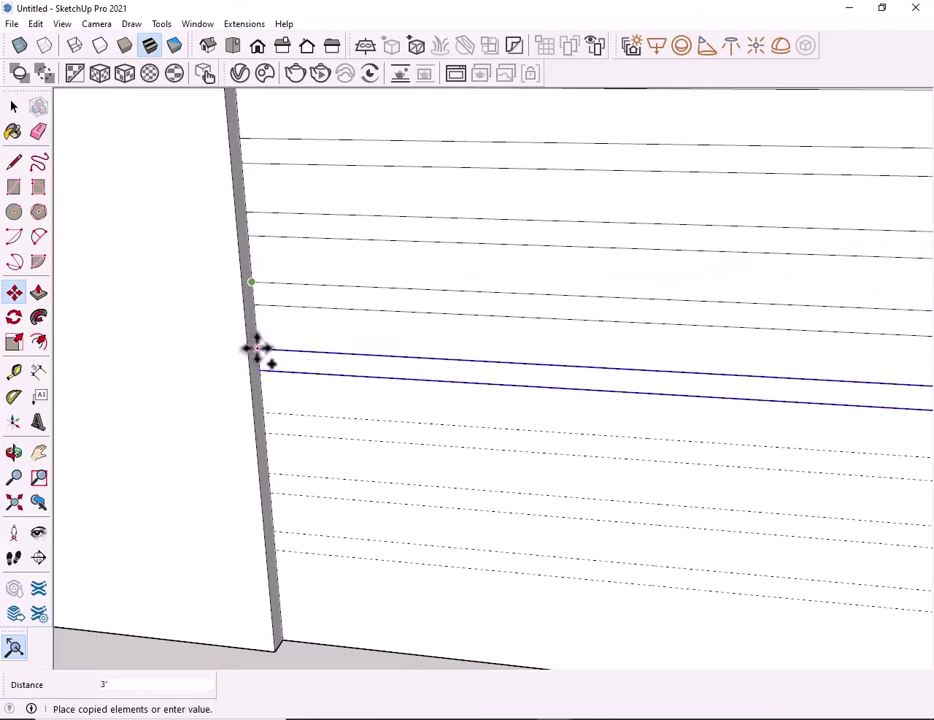
left_click(257, 350)
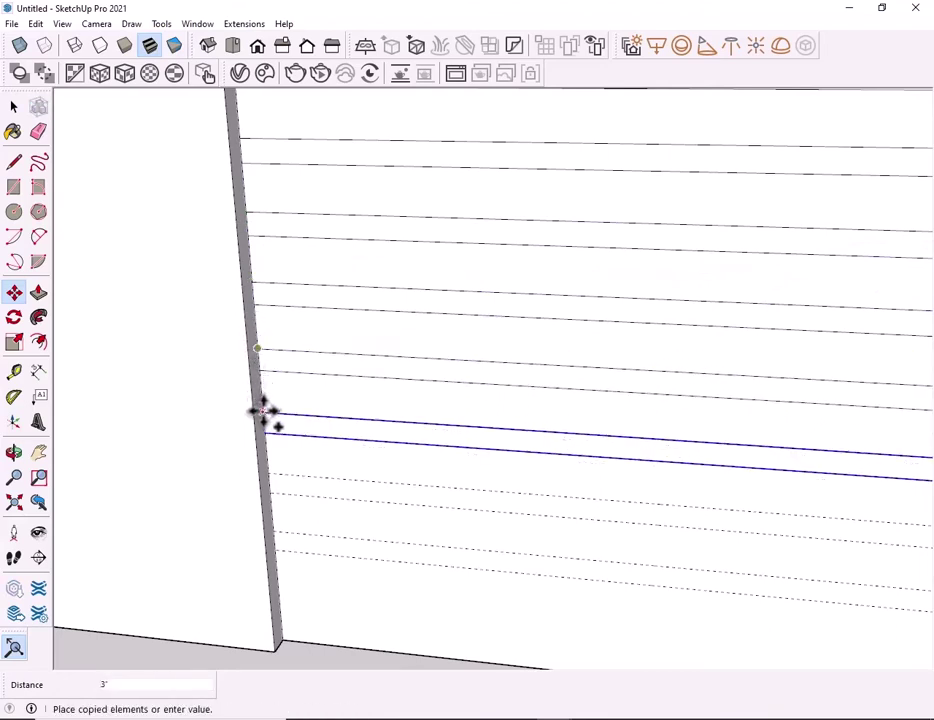
left_click(262, 412)
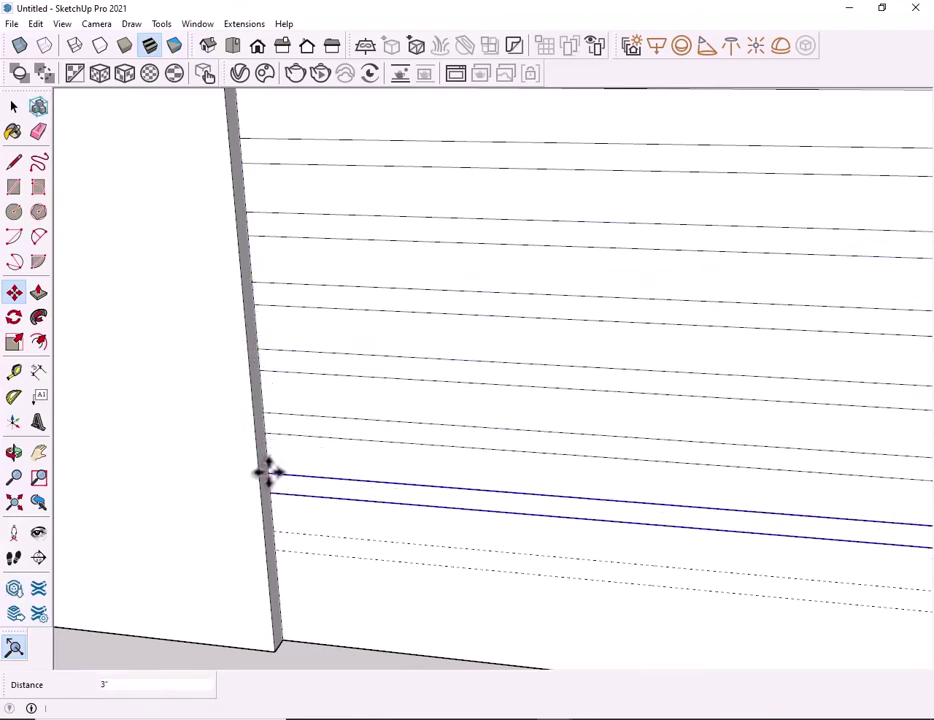
left_click(271, 534)
key("space")
scroll(271, 534, "down", 5)
middle_click_drag(344, 471, 452, 430, "shift")
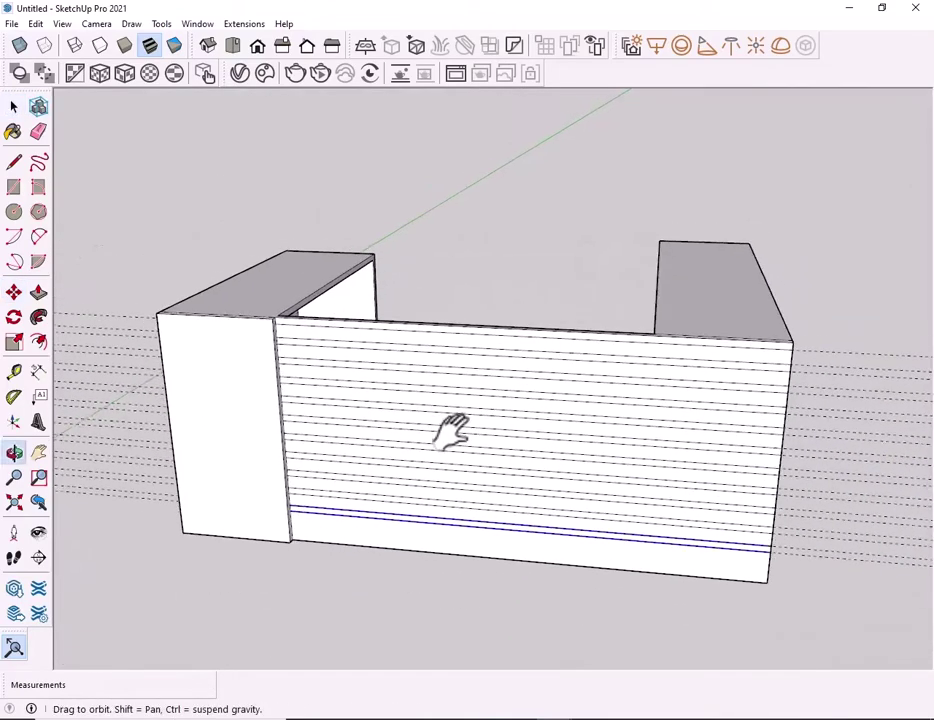
scroll(452, 430, "down", 1)
left_click(38, 131)
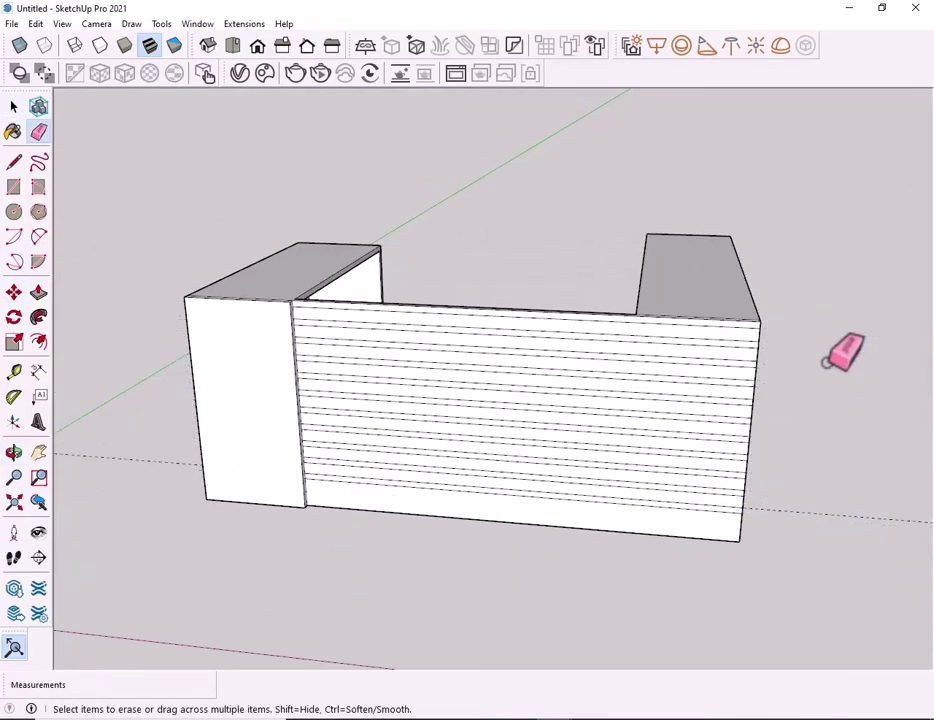
Pull the top strip of the front wall out 1 inch with Push/Pull
key("space")
scroll(544, 353, "up", 2)
left_click(38, 292)
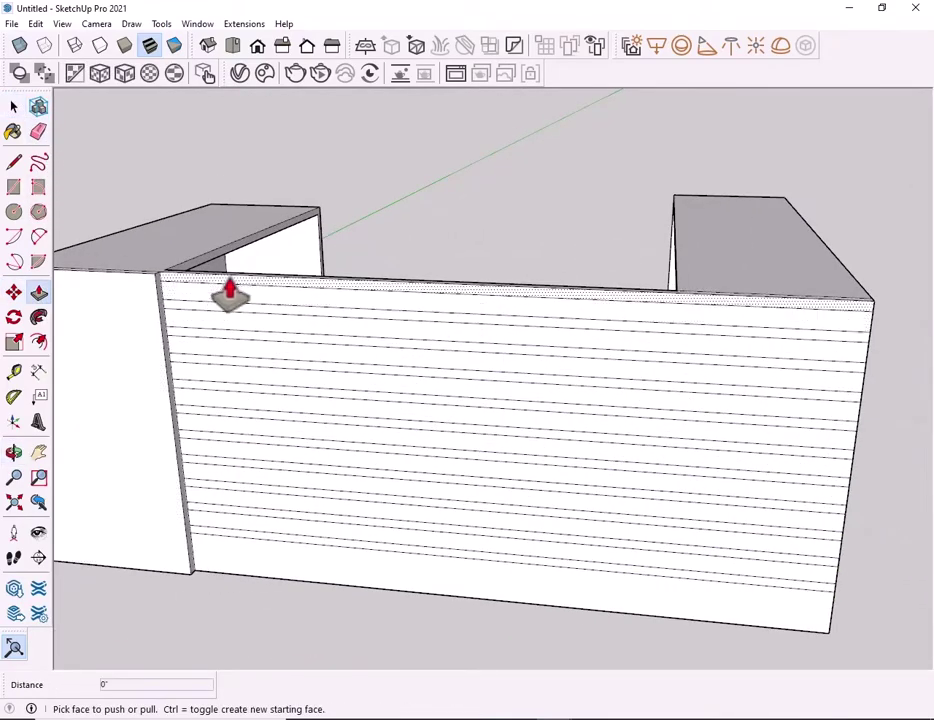
left_click(229, 294)
left_click(219, 315)
scroll(224, 325, "up", 2)
Repeat the 1-inch push on the alternate strips down to the bottom of the wall
left_click(224, 325)
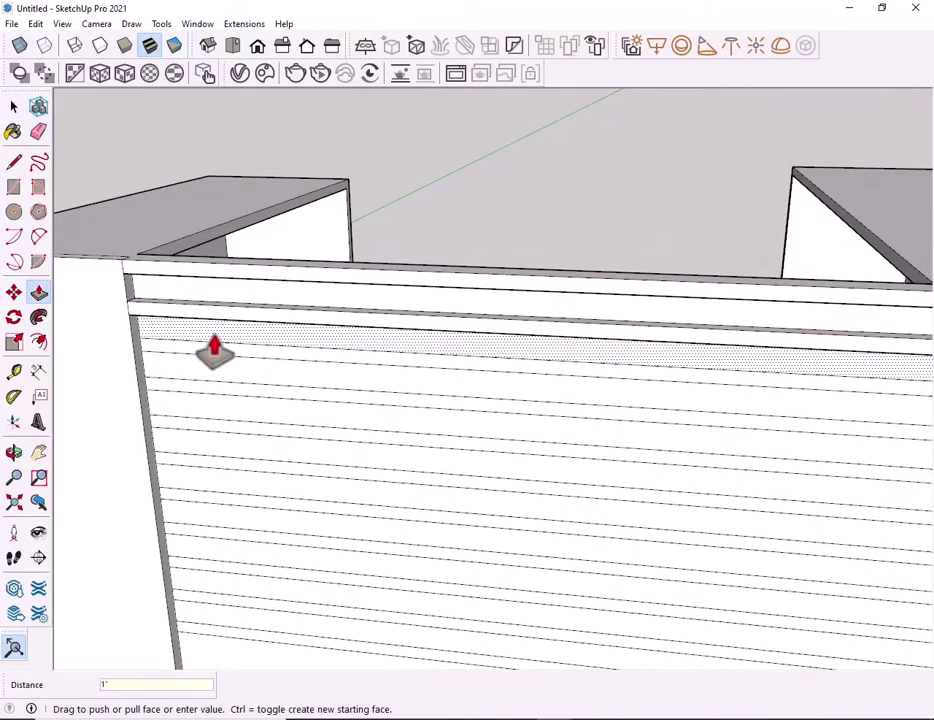
left_click(211, 366)
left_click(207, 387)
left_click(207, 388)
left_click(210, 410)
double_click(217, 430)
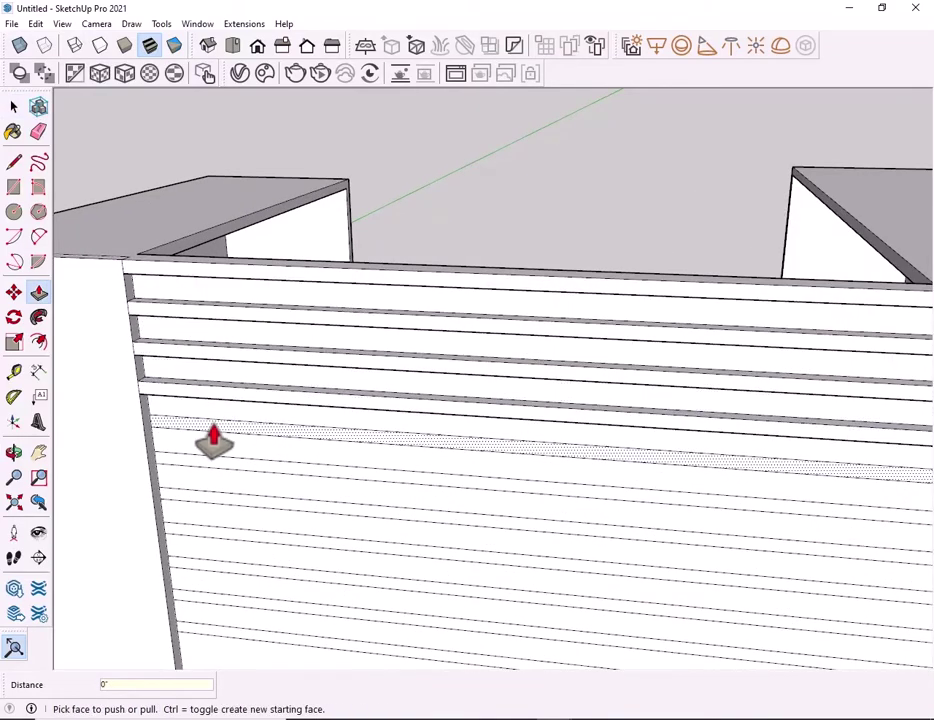
left_click(206, 478)
left_click(208, 506)
double_click(225, 528)
double_click(232, 545)
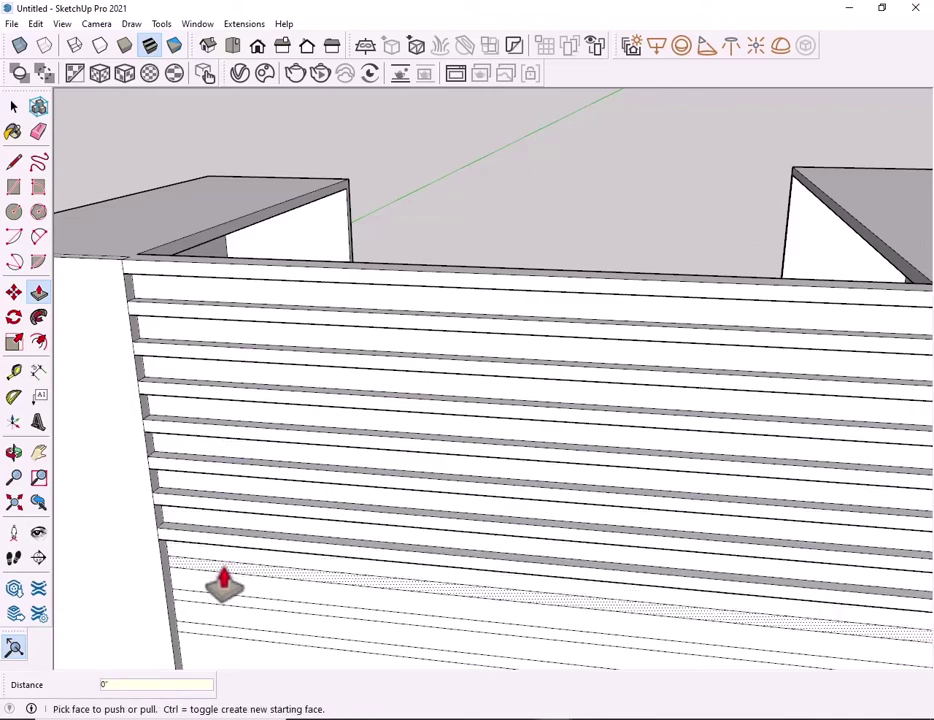
double_click(219, 578)
scroll(296, 313, "down", 2)
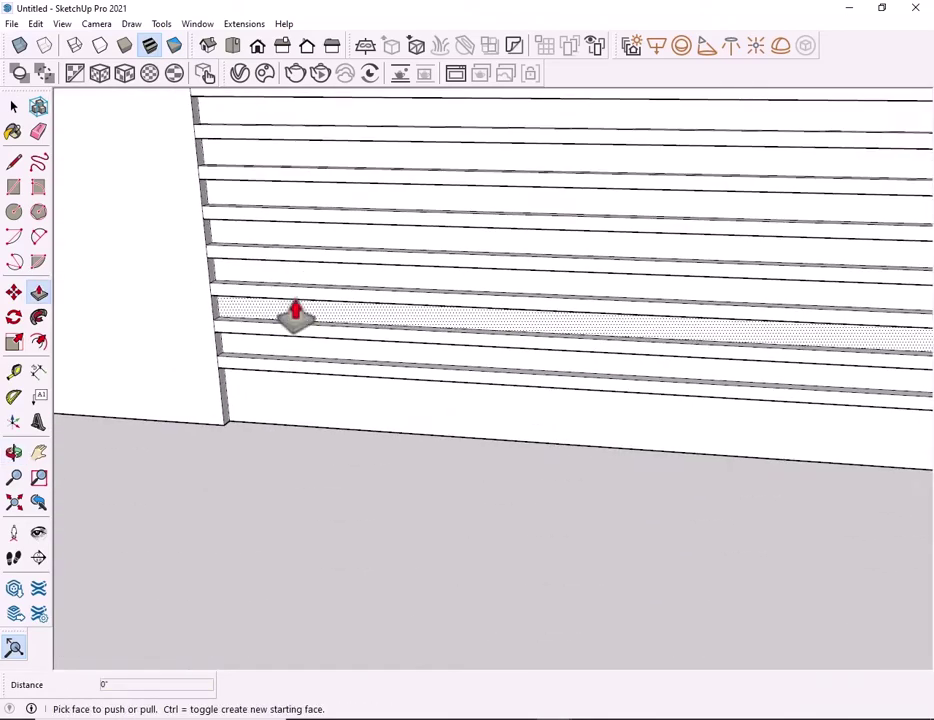
scroll(628, 277, "down", 5)
mouse_move(628, 277)
middle_mouse_down()
mouse_move(392, 271)
mouse_move(572, 313)
middle_mouse_up()
scroll(572, 313, "up", 3)
scroll(477, 309, "up", 3)
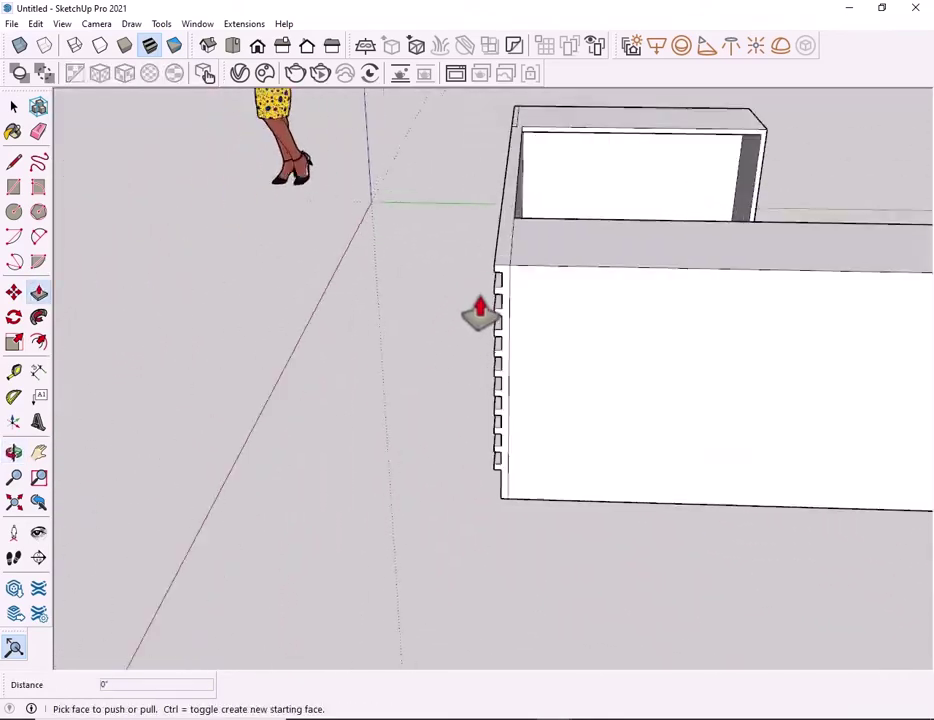
scroll(521, 254, "up", 3)
scroll(611, 246, "up", 5)
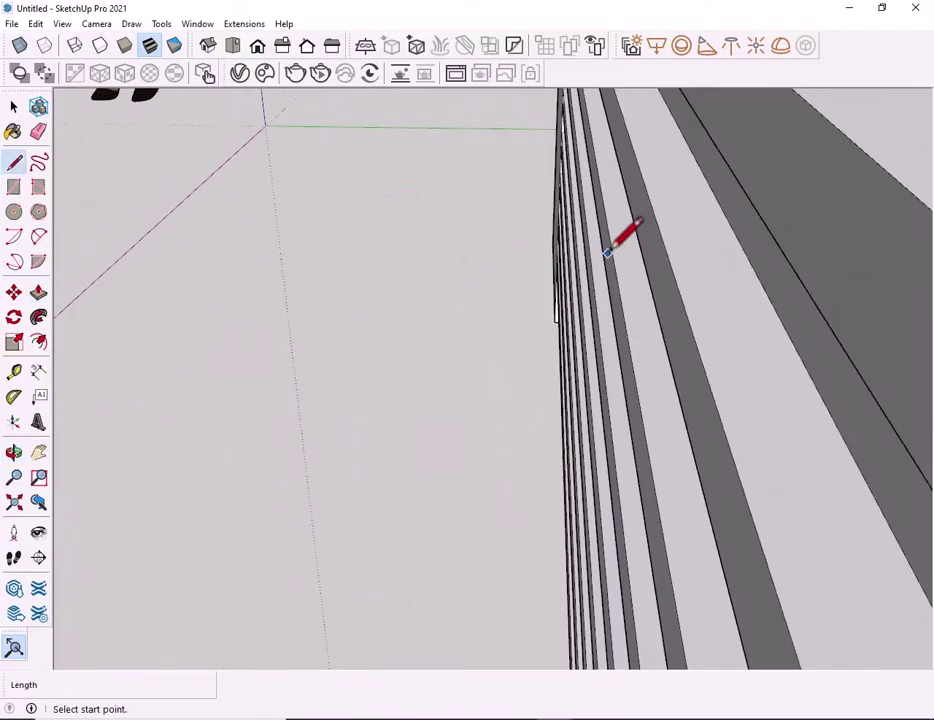
scroll(788, 259, "down", 2)
scroll(475, 340, "down", 2)
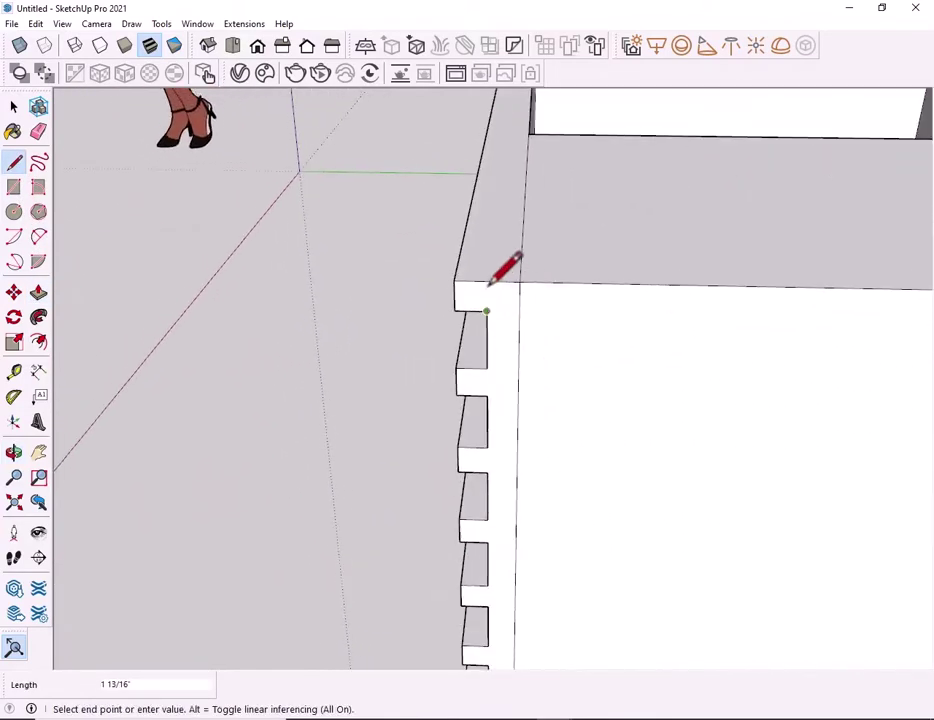
key("space")
mouse_move(420, 445)
middle_mouse_down()
mouse_move(520, 333)
mouse_move(511, 355)
middle_mouse_up()
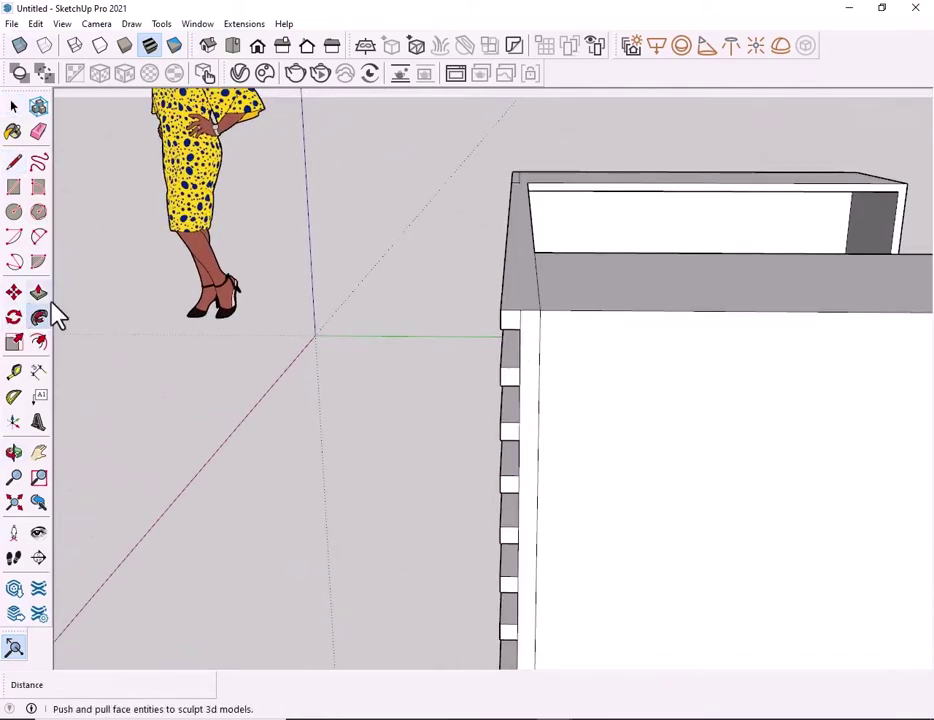
left_click(508, 338)
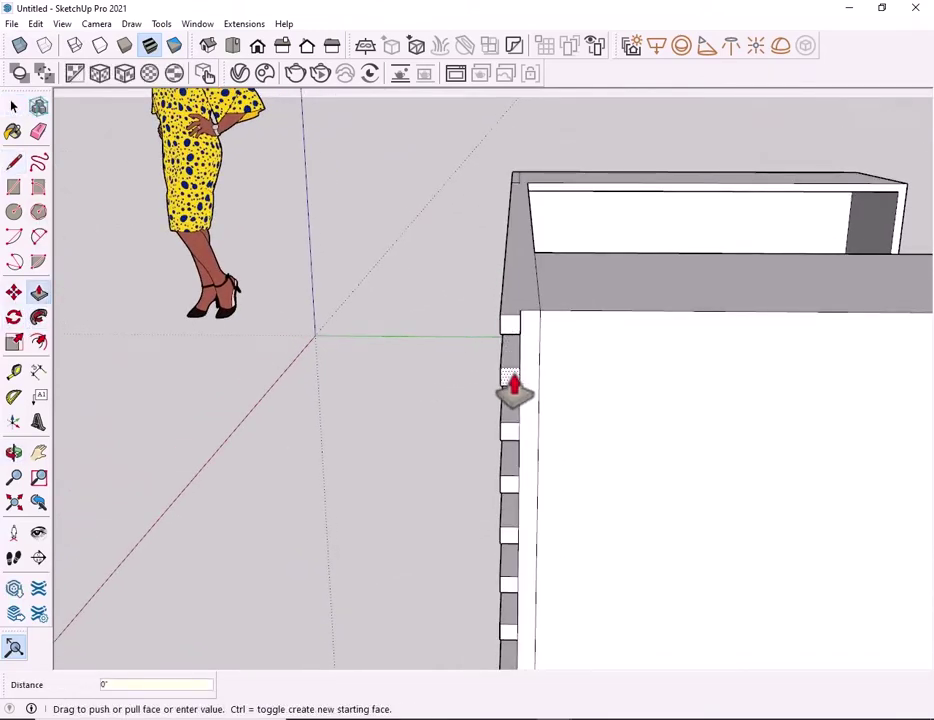
key("Escape")
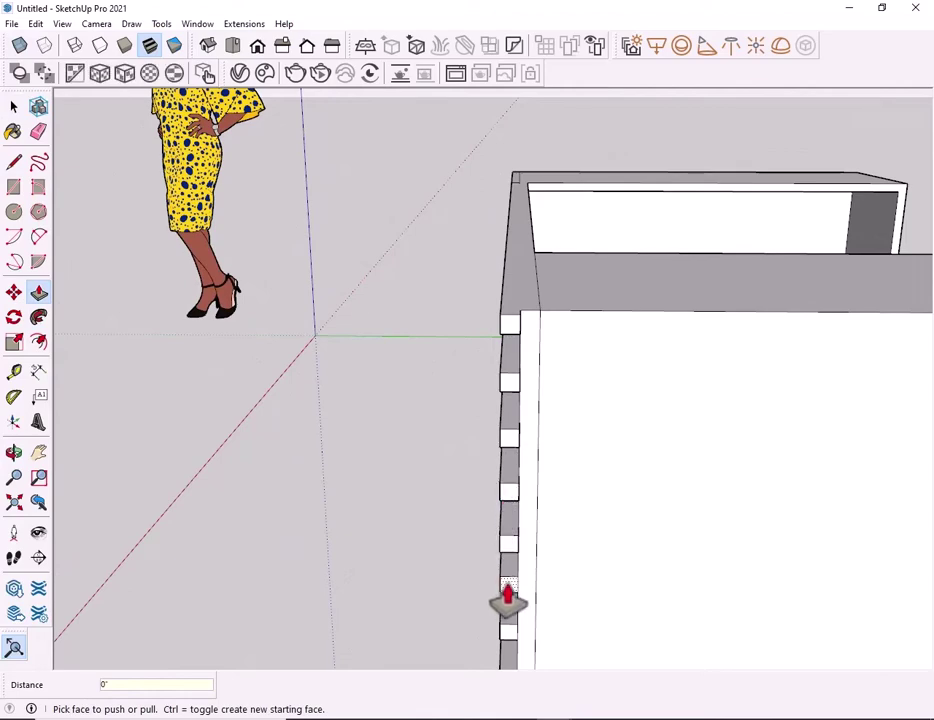
middle_click_drag(507, 648, 537, 308)
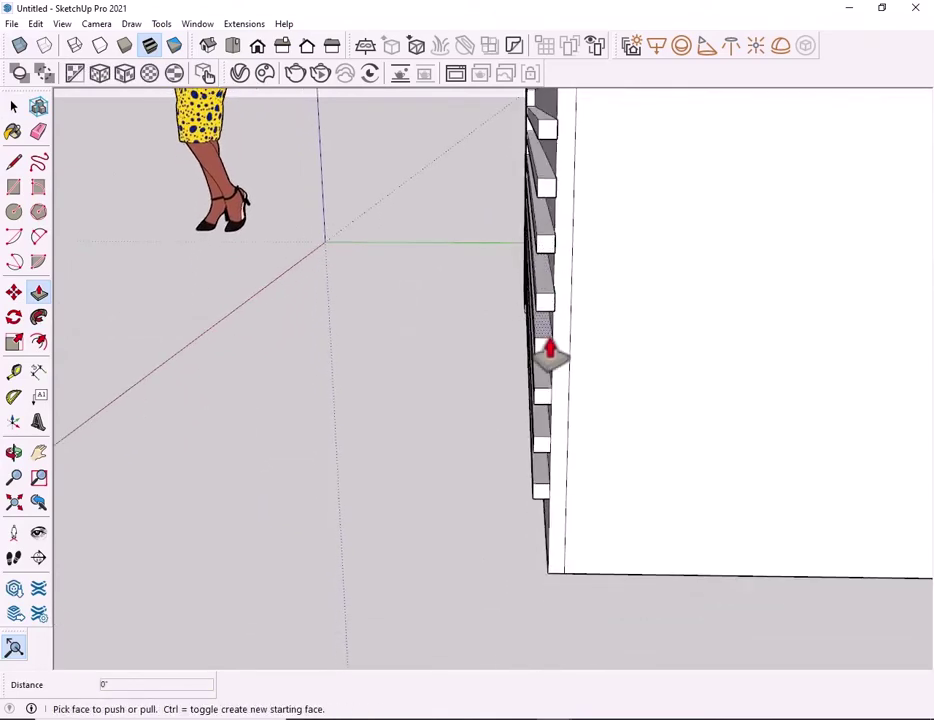
scroll(543, 500, "down", 3)
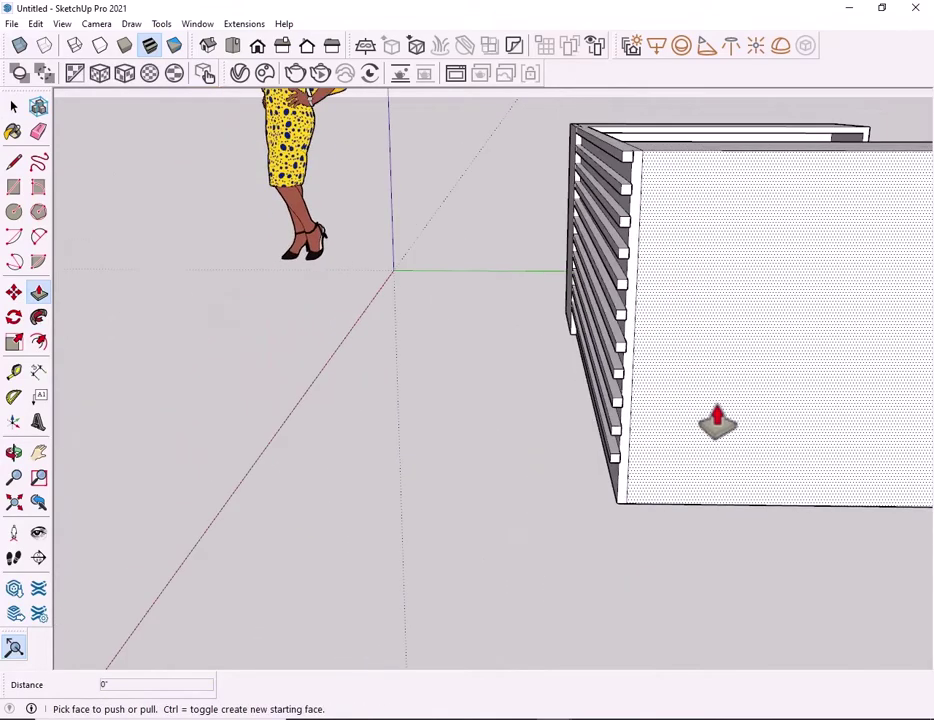
mouse_move(713, 421)
middle_mouse_down()
mouse_move(700, 354)
mouse_move(317, 334)
mouse_move(360, 288)
middle_mouse_up()
left_click(361, 287)
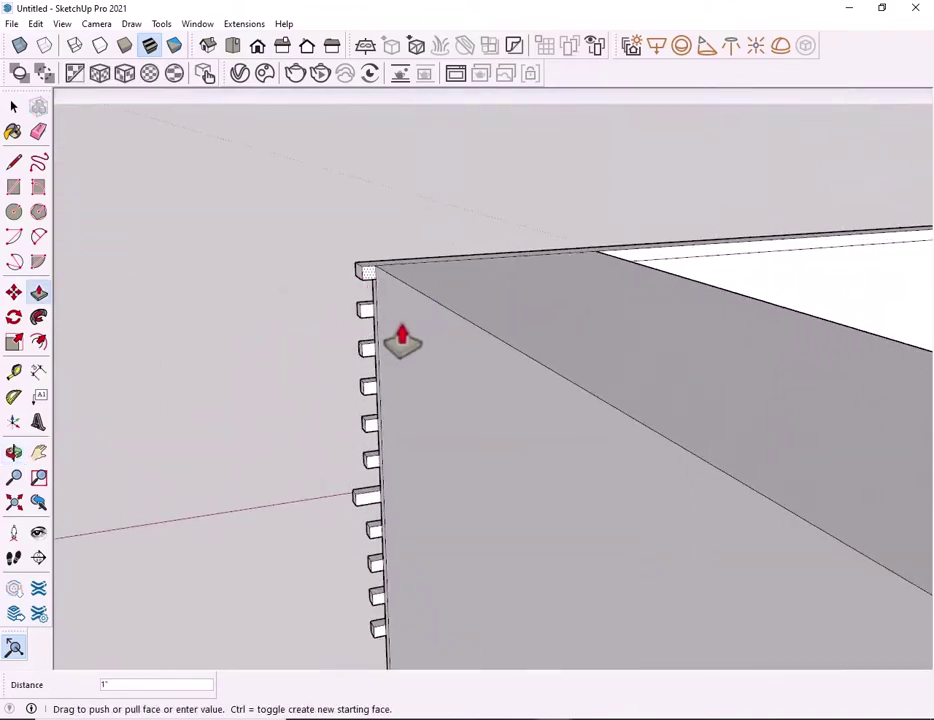
middle_click_drag(399, 338, 761, 298)
left_click(14, 106)
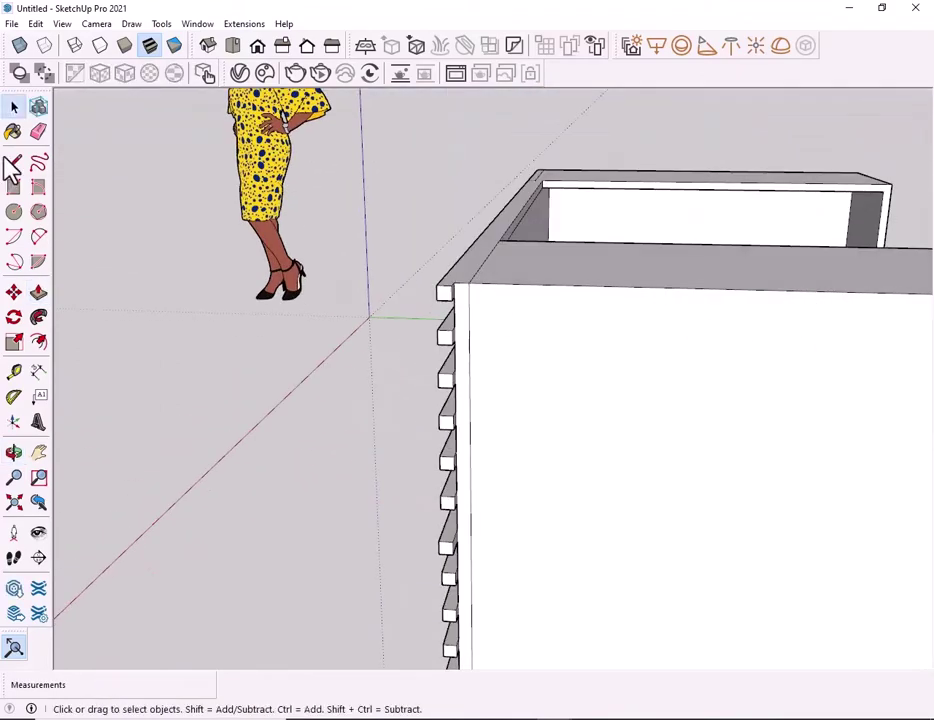
mouse_move(470, 345)
middle_mouse_down()
mouse_move(468, 301)
mouse_move(517, 471)
middle_mouse_up()
left_click(38, 131)
key("space")
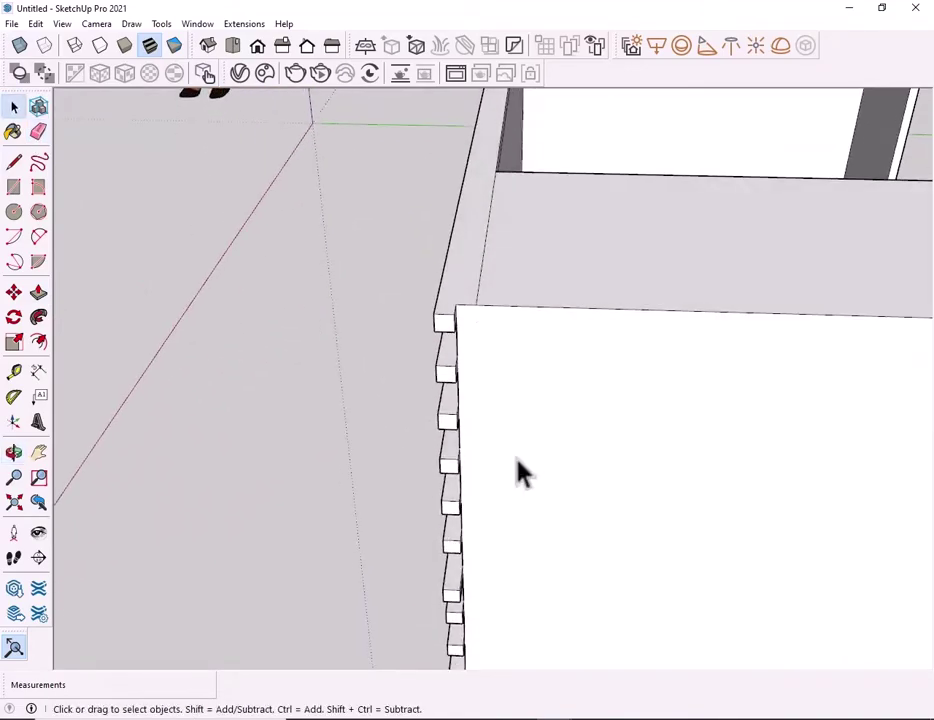
scroll(517, 471, "down", 5)
Extend the first slat stub 6 inches along the side of the desk with Push/Pull
middle_click_drag(534, 340, 462, 206)
scroll(477, 354, "up", 5)
middle_click_drag(477, 354, 482, 486)
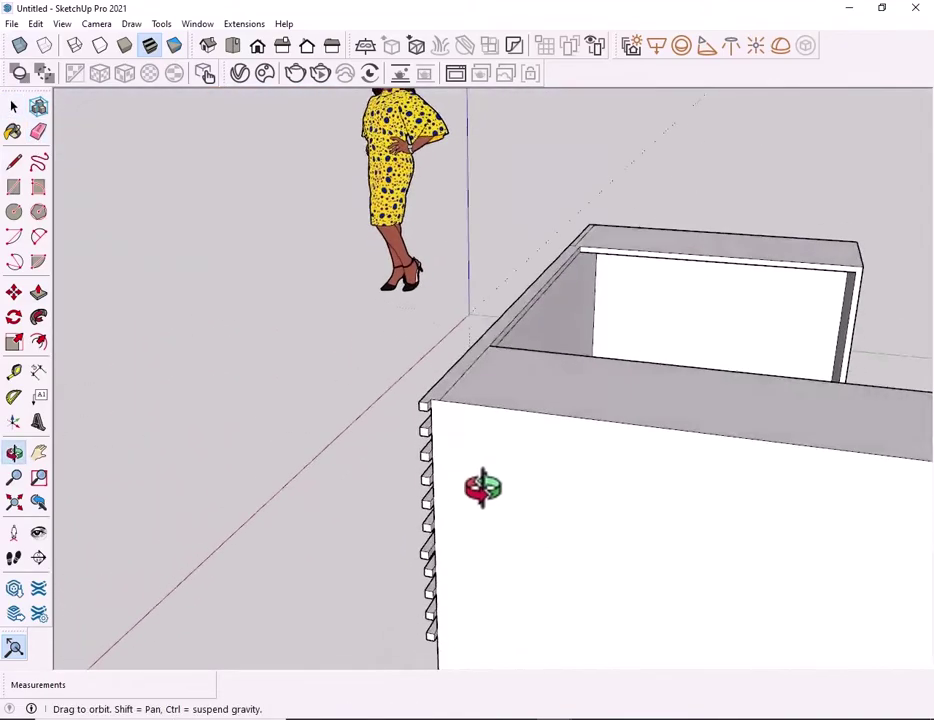
scroll(379, 511, "up", 3)
scroll(590, 505, "up", 5)
scroll(588, 505, "down", 5)
mouse_move(588, 505)
middle_mouse_down()
mouse_move(545, 497)
mouse_move(537, 375)
middle_mouse_up()
scroll(464, 476, "up", 3)
scroll(464, 476, "up", 2)
left_click(38, 292)
left_click(475, 482)
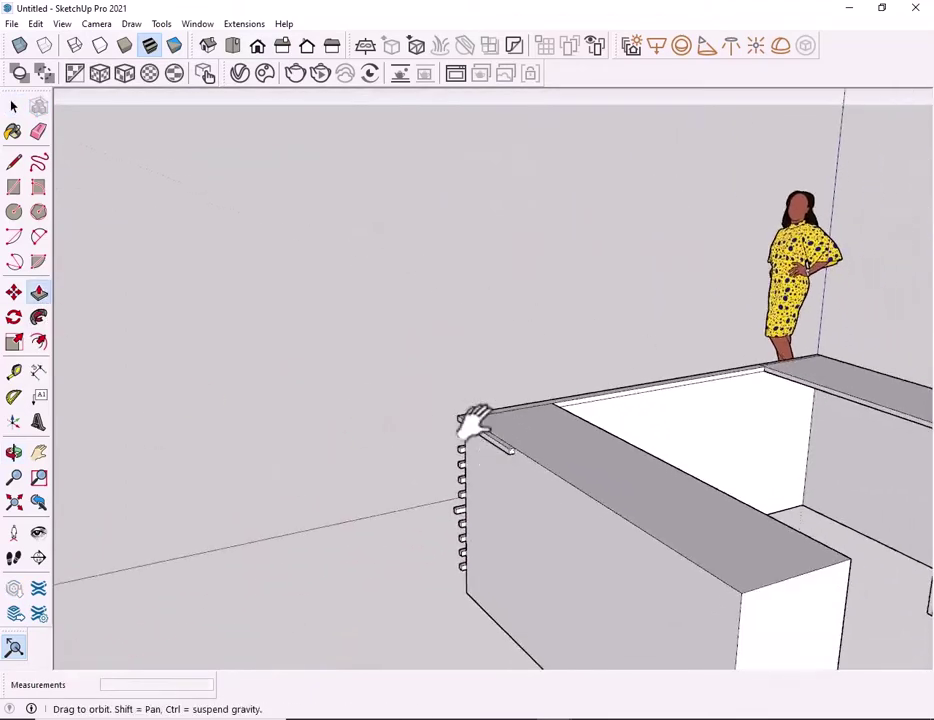
left_click(535, 393)
Repeat the same extension on the seven remaining slat stubs along the side
scroll(354, 271, "up", 3)
double_click(275, 250)
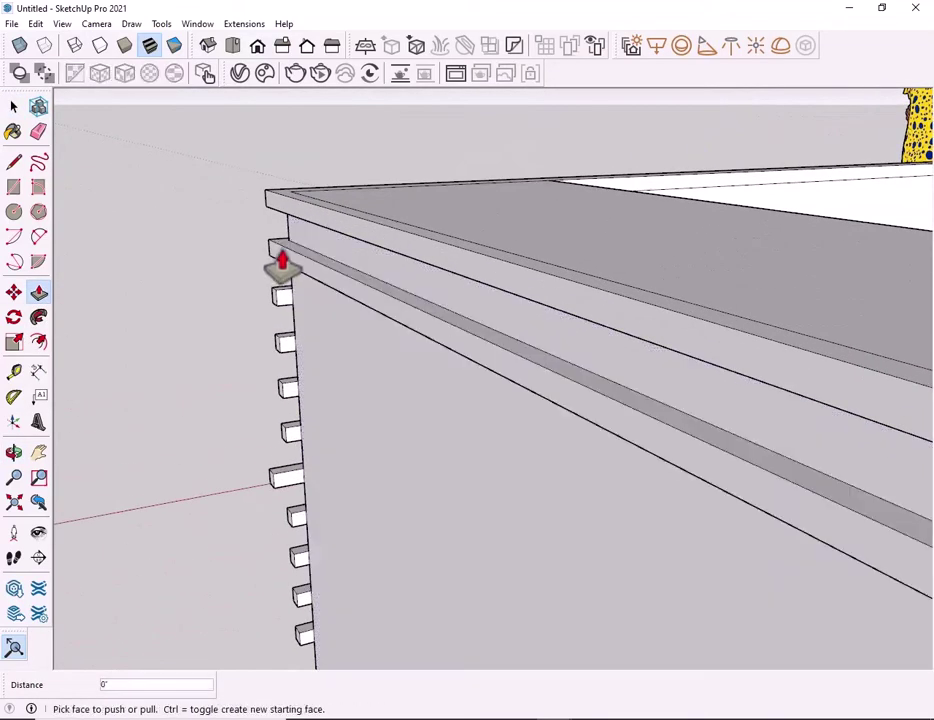
double_click(282, 292)
double_click(290, 335)
double_click(293, 390)
double_click(291, 432)
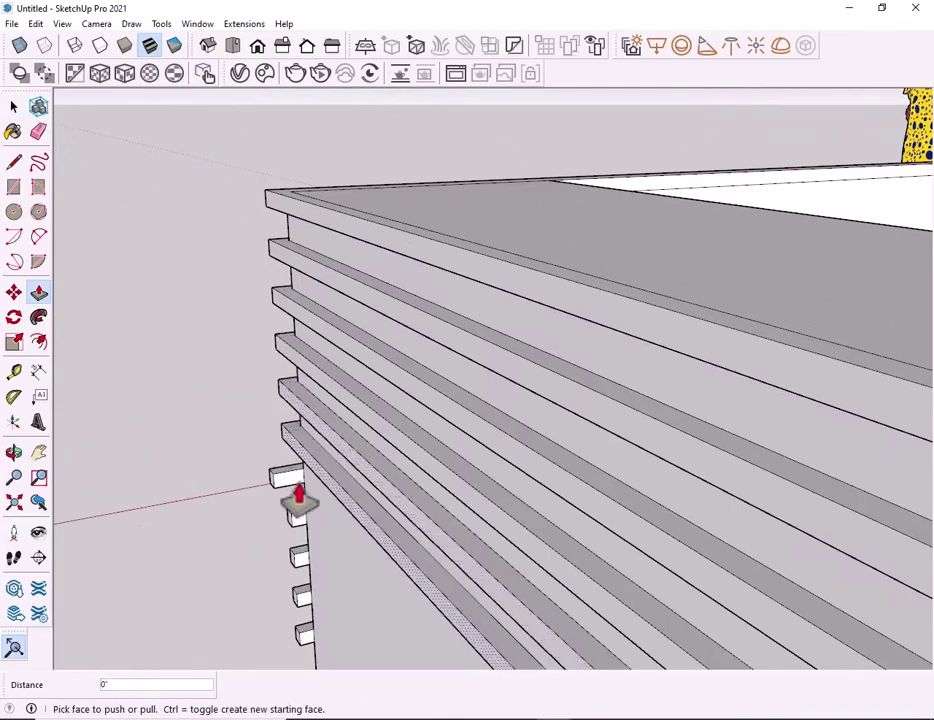
double_click(297, 516)
double_click(299, 556)
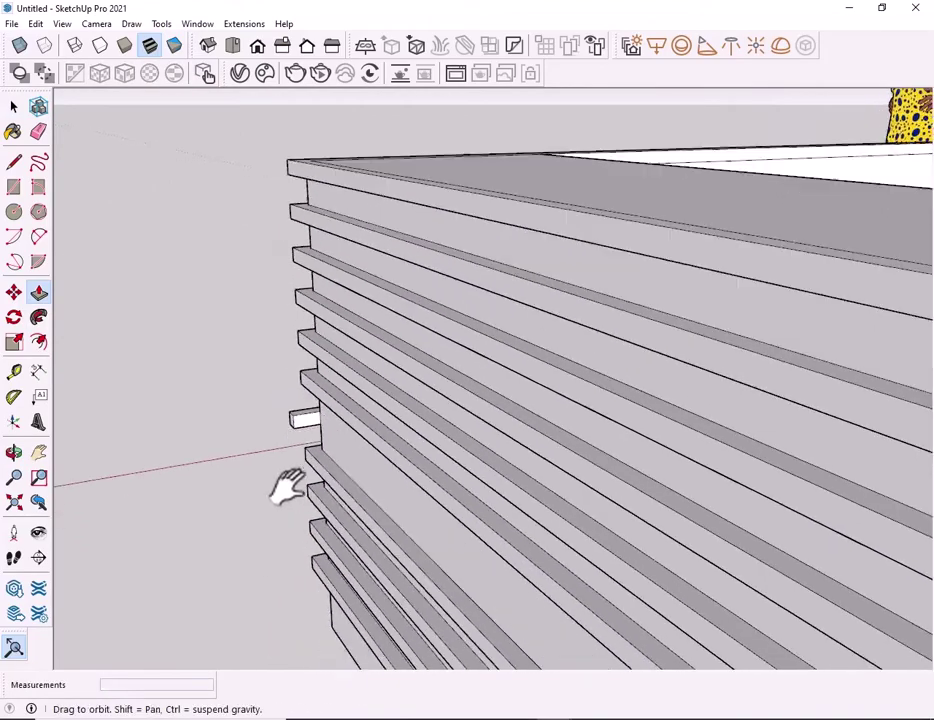
Push a small stub face back inward by 1 inch
middle_click_drag(305, 645, 448, 495)
scroll(330, 310, "down", 3)
left_click(344, 320)
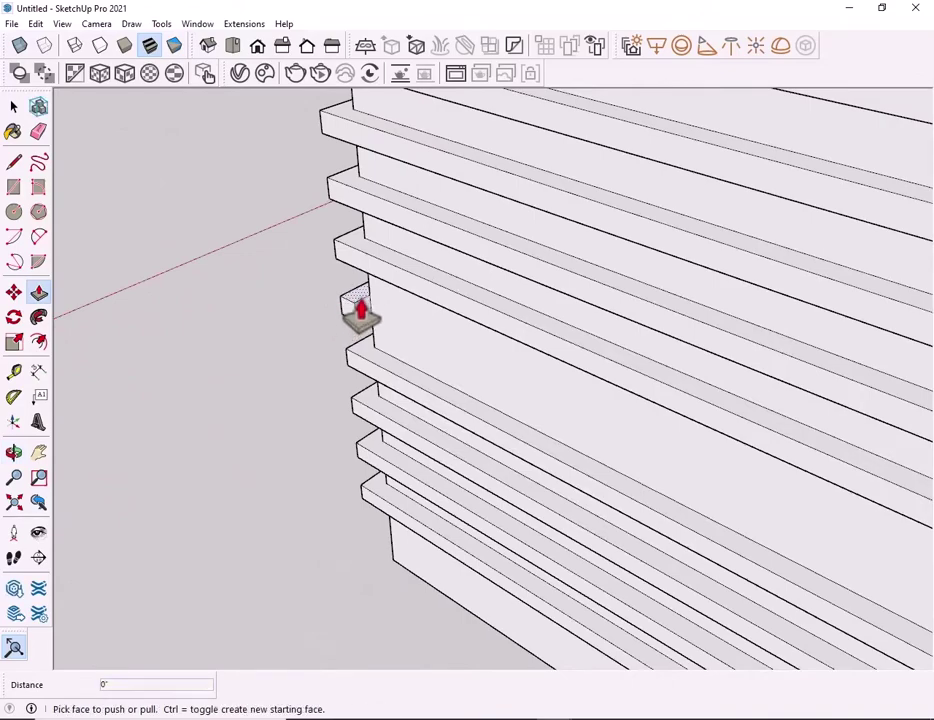
left_click(358, 312)
Pull the last slat out to the full 5'8" front length
scroll(358, 312, "down", 3)
middle_click_drag(678, 432, 622, 368)
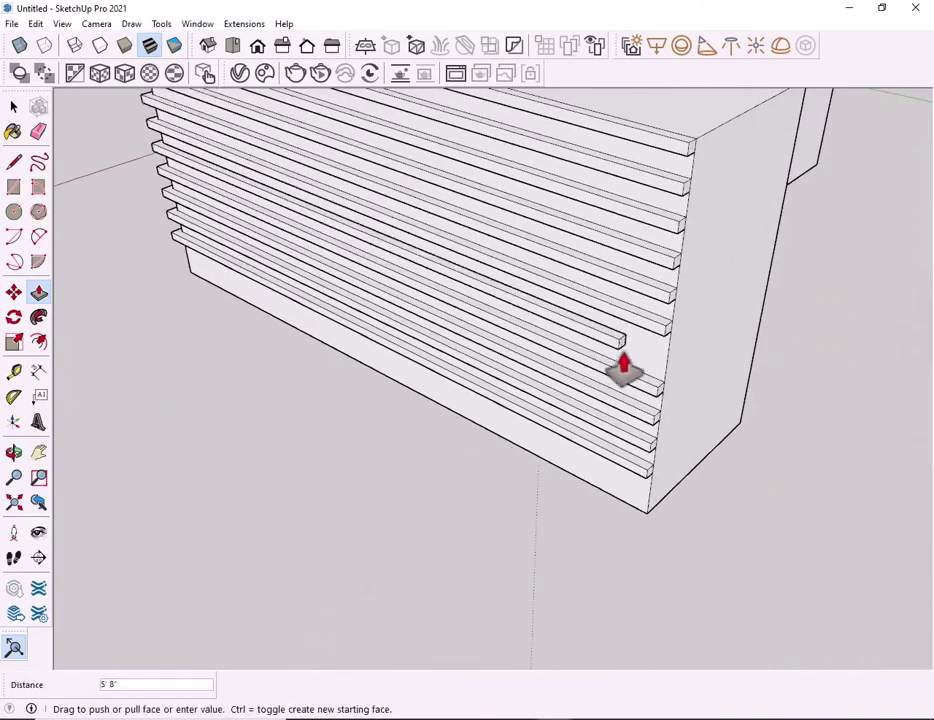
key("space")
mouse_move(688, 380)
middle_mouse_down()
mouse_move(381, 334)
mouse_move(377, 215)
mouse_move(420, 268)
mouse_move(475, 448)
mouse_move(784, 390)
middle_mouse_up()
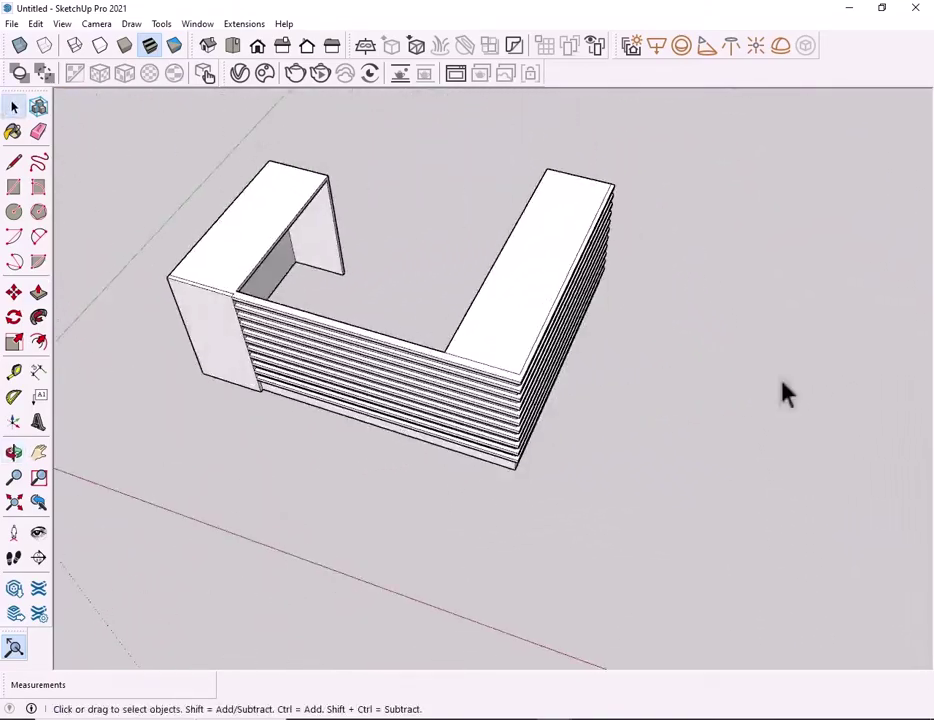
Erase the stray seam edge at the desk's left front corner
scroll(230, 345, "up", 5)
middle_click_drag(230, 345, 480, 480)
scroll(559, 568, "down", 3)
scroll(537, 515, "down", 2)
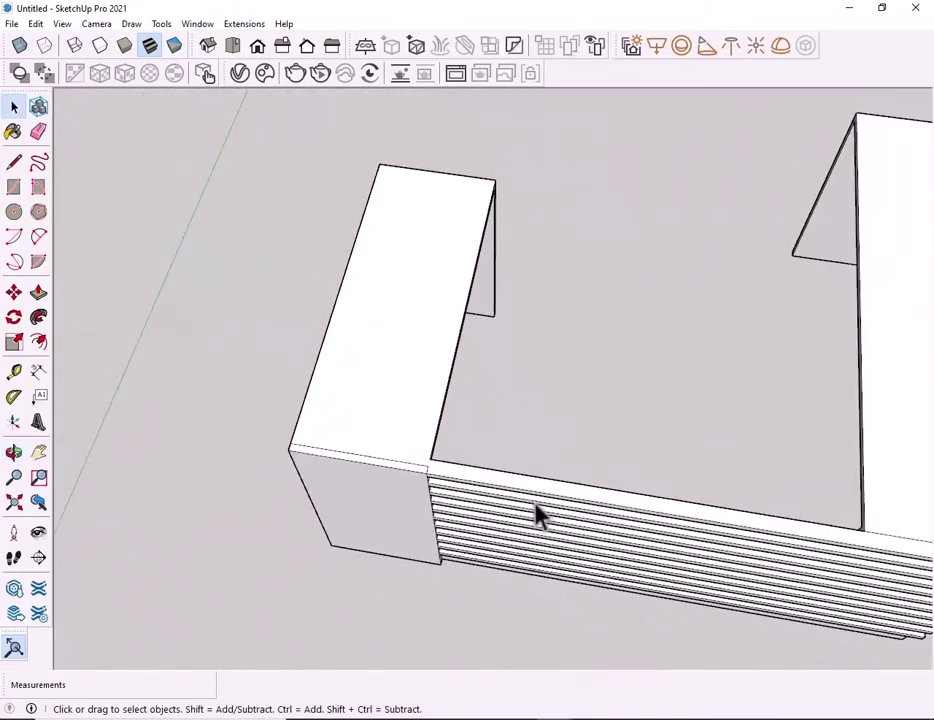
left_click(38, 131)
scroll(370, 448, "up", 5)
left_click(370, 448)
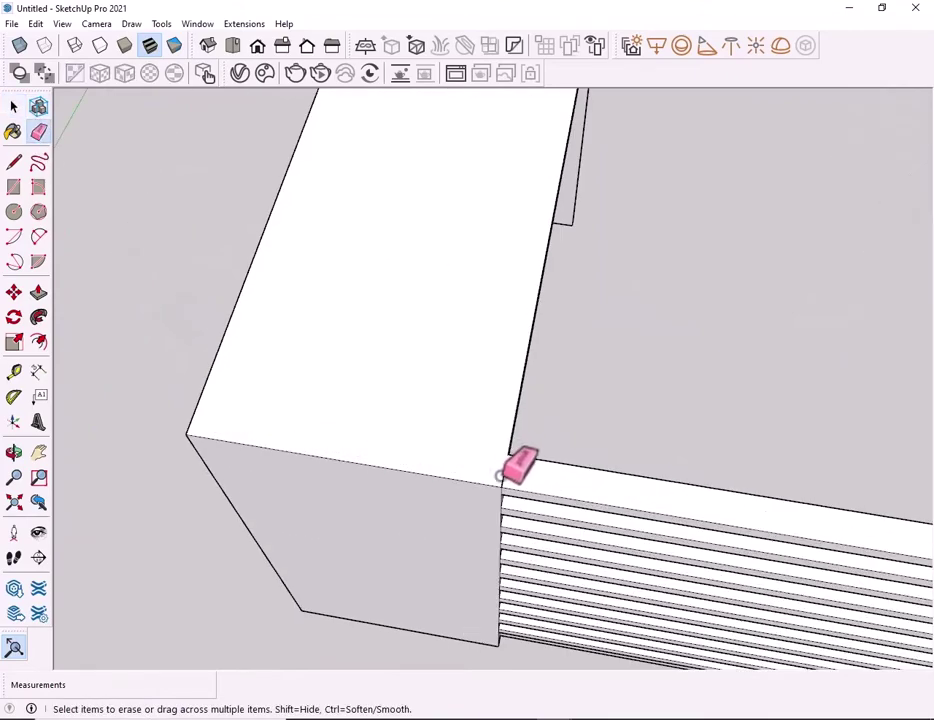
key("space")
Clean up the leftover edge at the right front corner, then zoom onto the left side box
scroll(615, 494, "down", 5)
scroll(232, 347, "down", 1)
mouse_move(232, 347)
middle_mouse_down()
mouse_move(542, 392)
mouse_move(713, 442)
middle_mouse_up()
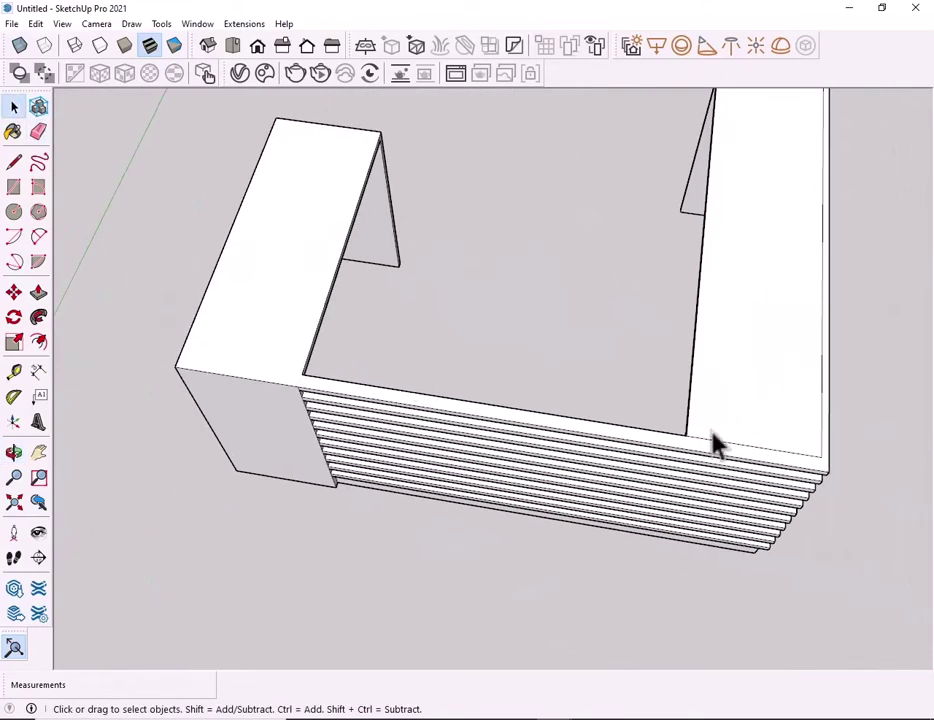
scroll(713, 442, "up", 1)
mouse_move(638, 484)
middle_mouse_down()
mouse_move(697, 408)
mouse_move(620, 443)
middle_mouse_up()
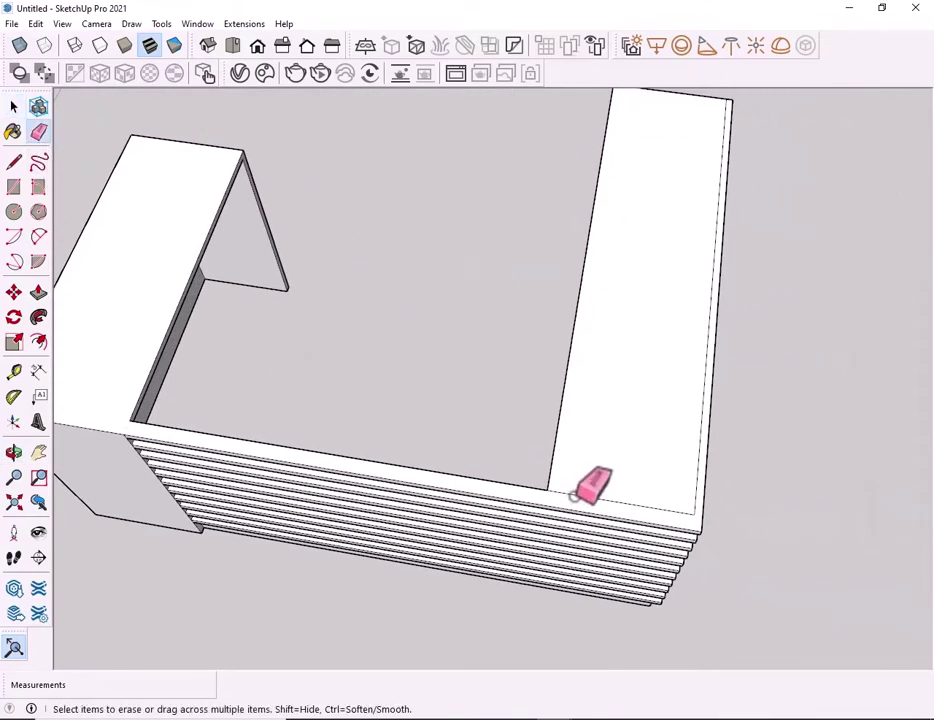
key("space")
scroll(444, 448, "down", 3)
mouse_move(444, 448)
middle_mouse_down()
mouse_move(388, 298)
mouse_move(542, 267)
mouse_move(492, 503)
mouse_move(434, 532)
middle_mouse_up()
scroll(340, 382, "up", 2)
scroll(348, 423, "up", 1)
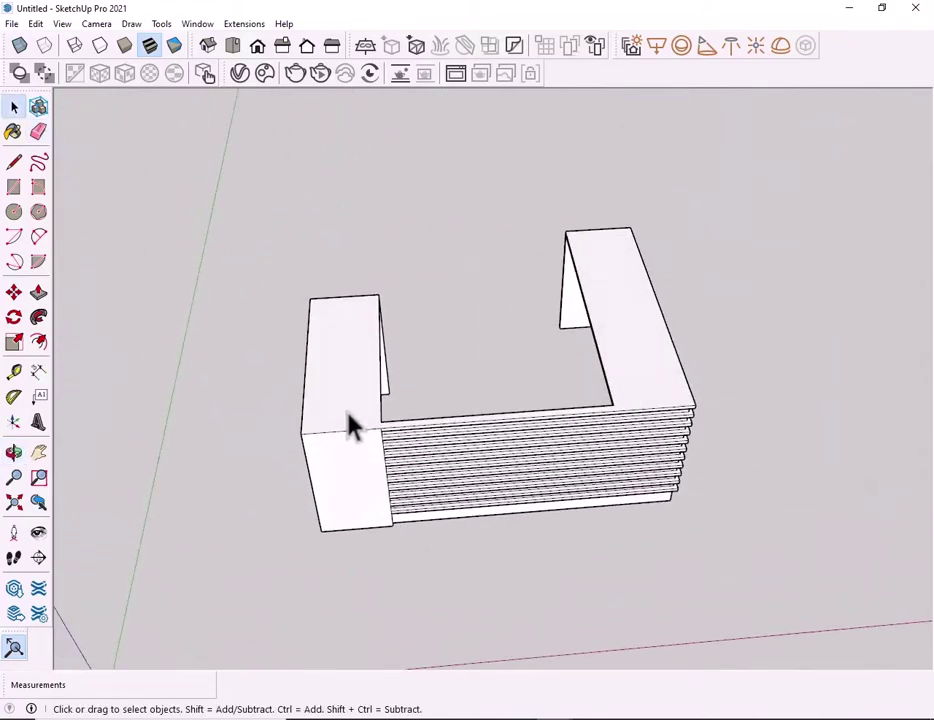
scroll(360, 432, "up", 3)
scroll(360, 432, "up", 2)
Place Tape Measure guides 5" in from the box's long edge and about 10" from its front edge
left_click(14, 371)
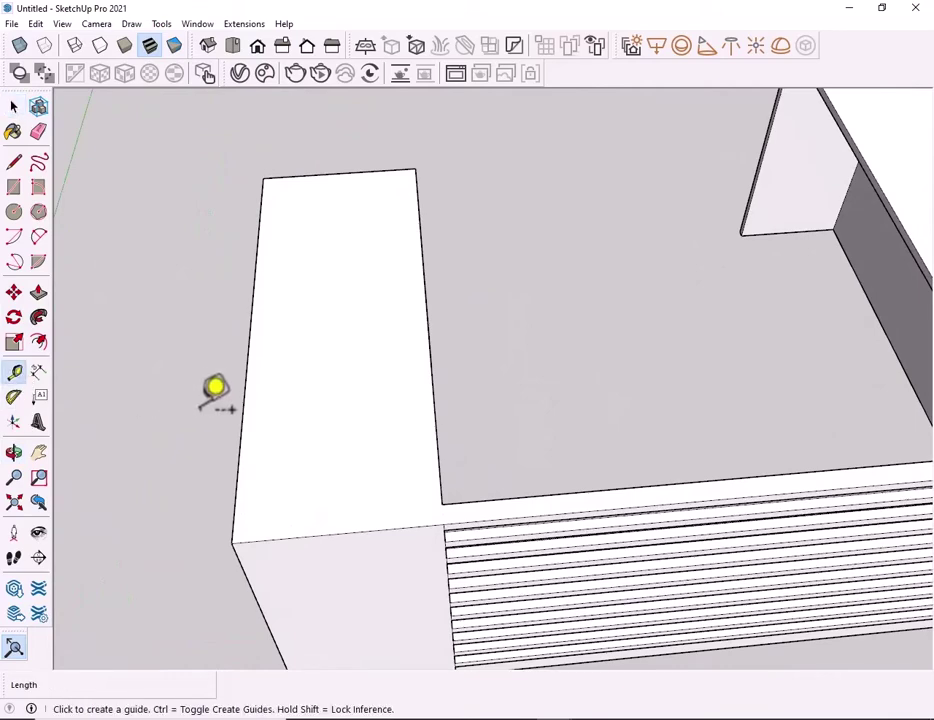
left_click(309, 406)
type("5")
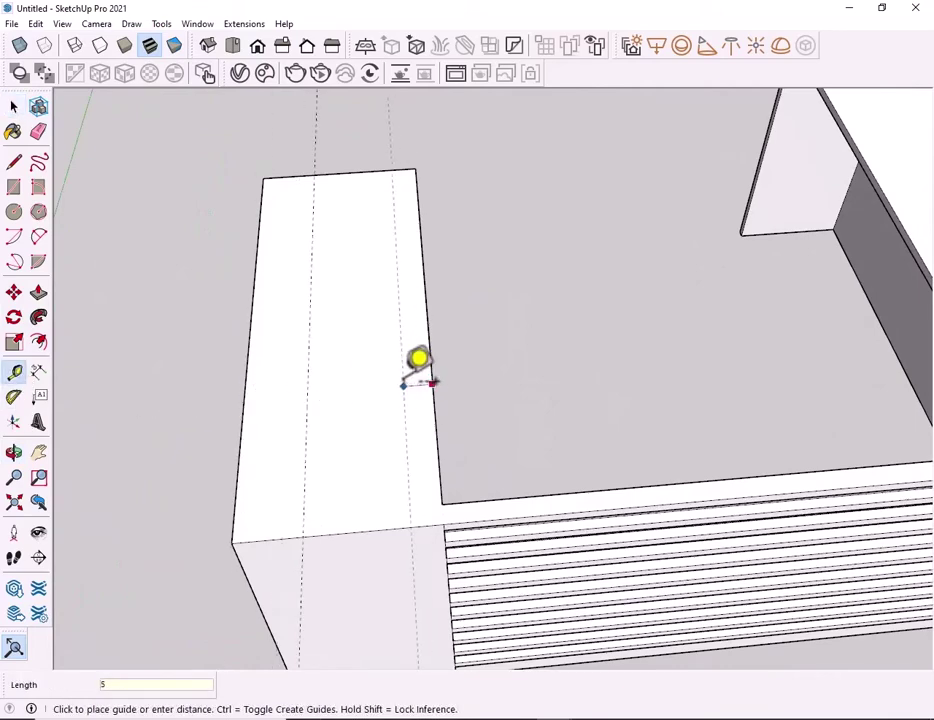
key("Return")
left_click(338, 533)
type("1")
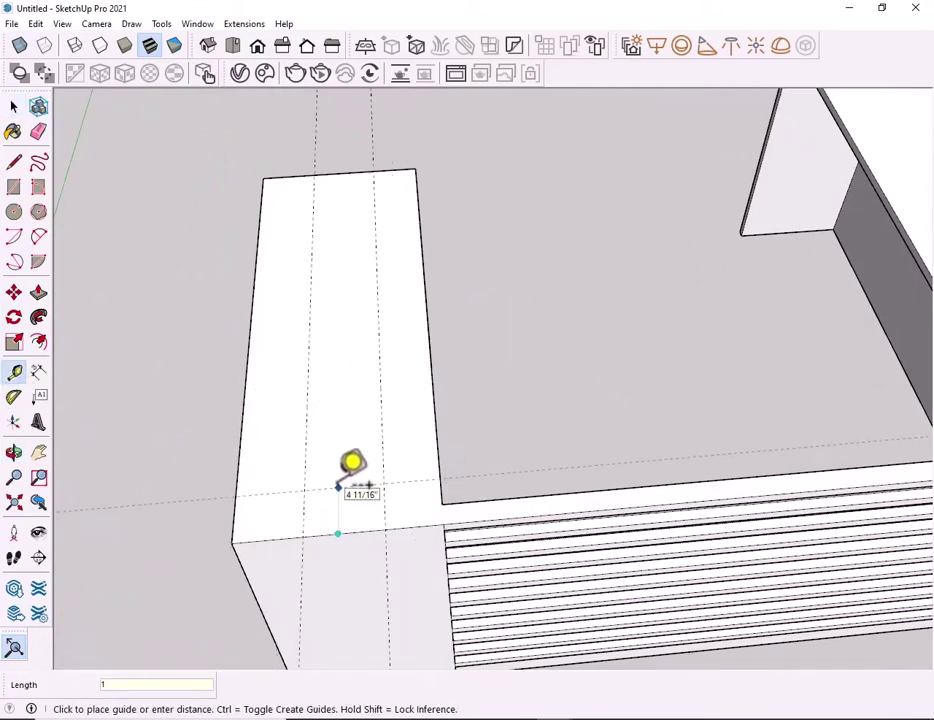
type("0")
key("Return")
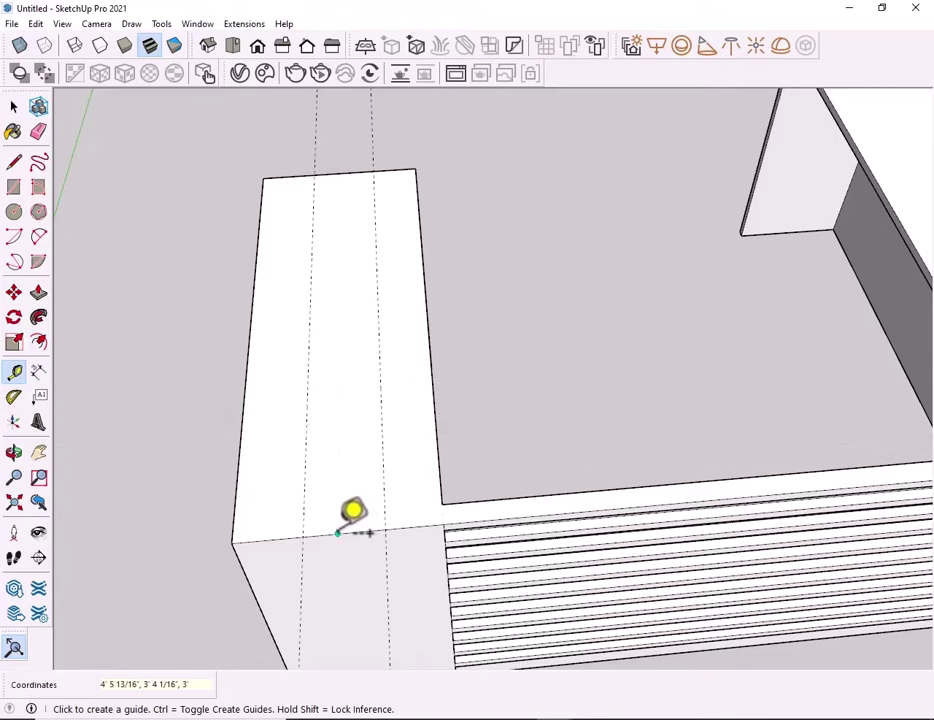
Add more guides from the lower guide line to outline the 1' 6" by 7" rectangle
left_click(338, 533)
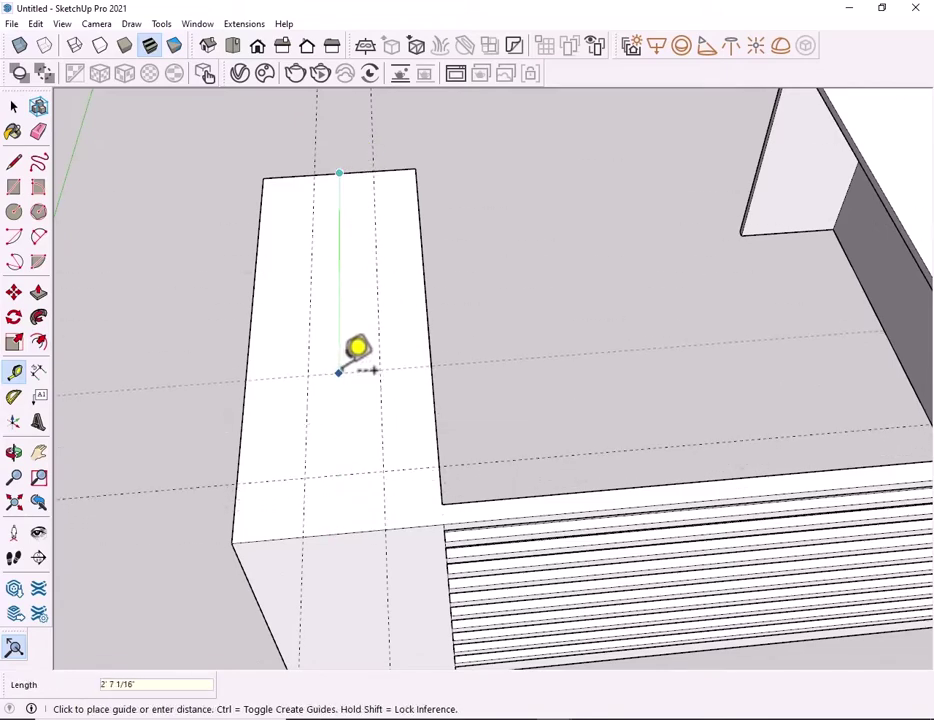
key("Escape")
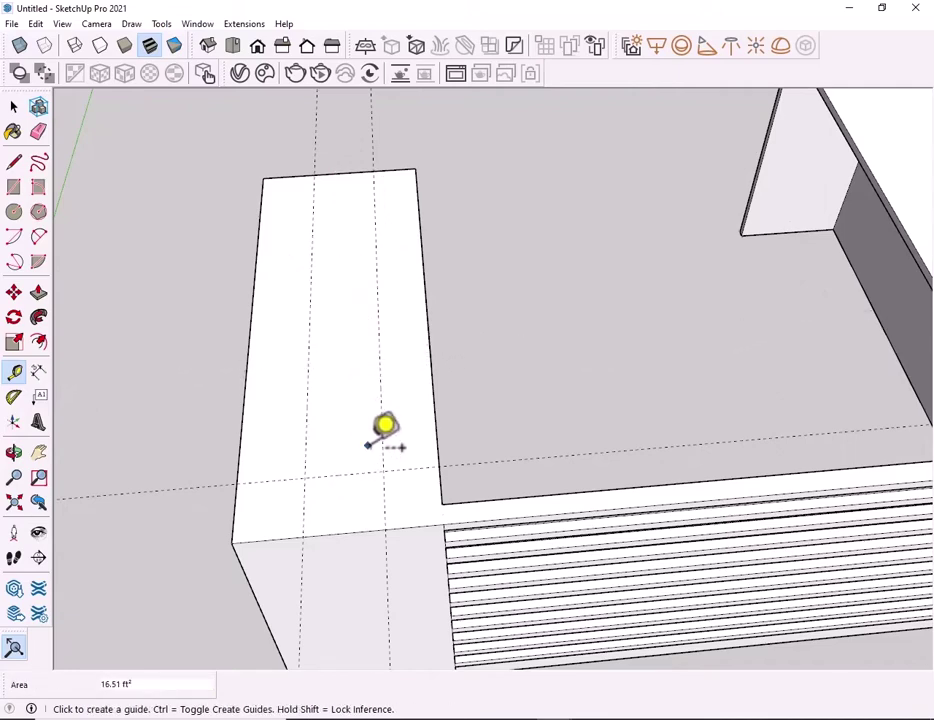
left_click(363, 472)
type("1'")
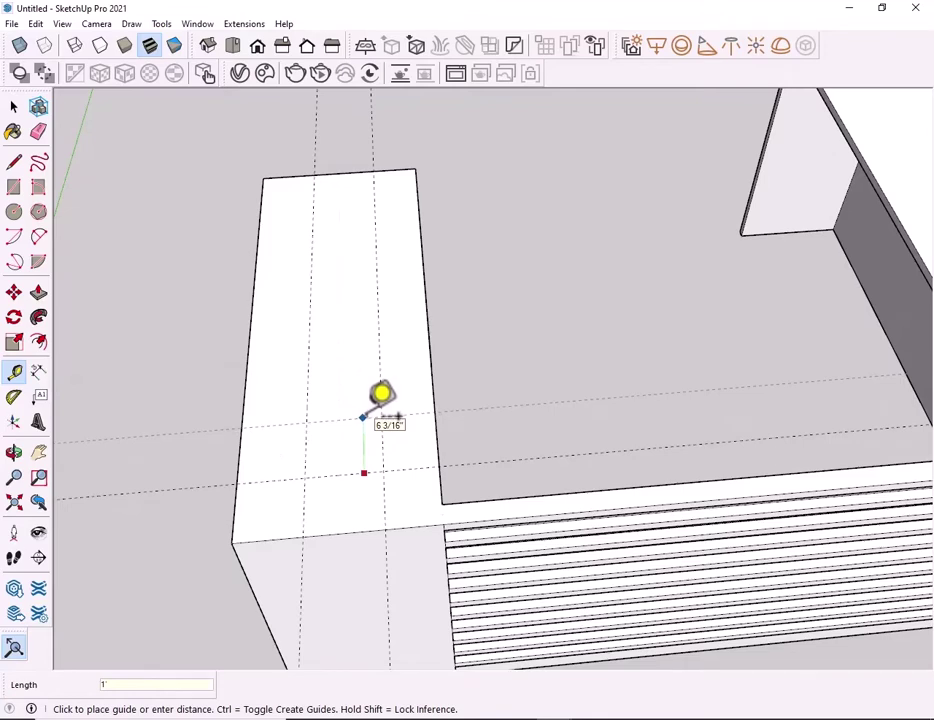
key("space")
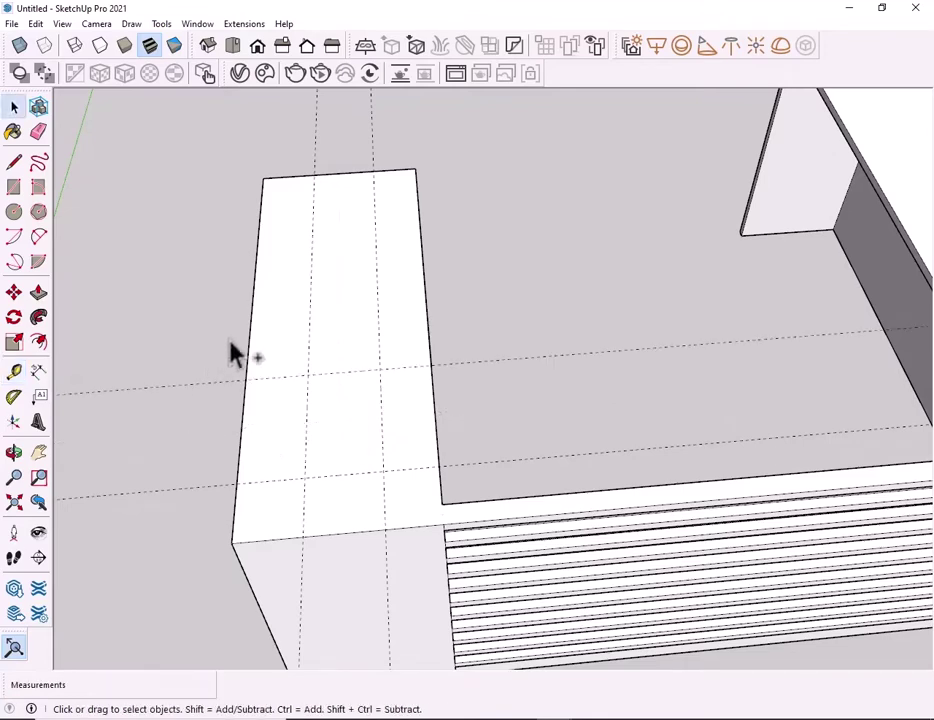
left_click(16, 373)
left_click(338, 475)
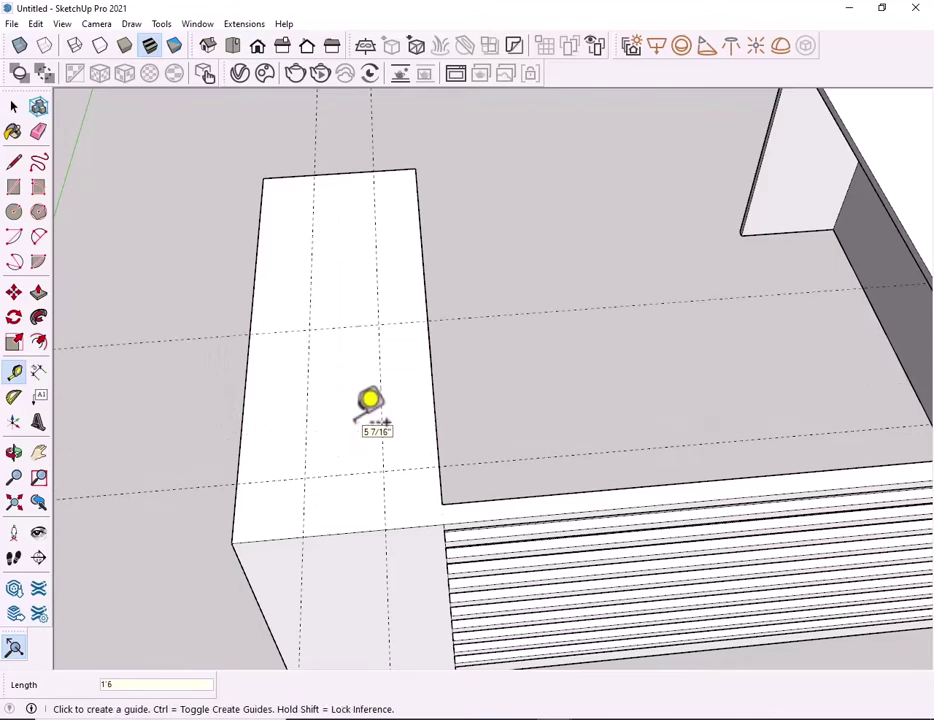
key("space")
scroll(427, 386, "down", 3)
scroll(423, 411, "down", 1)
Draw the rectangle to the guide intersection, clear the guides, and make the face a group
scroll(423, 411, "up", 5)
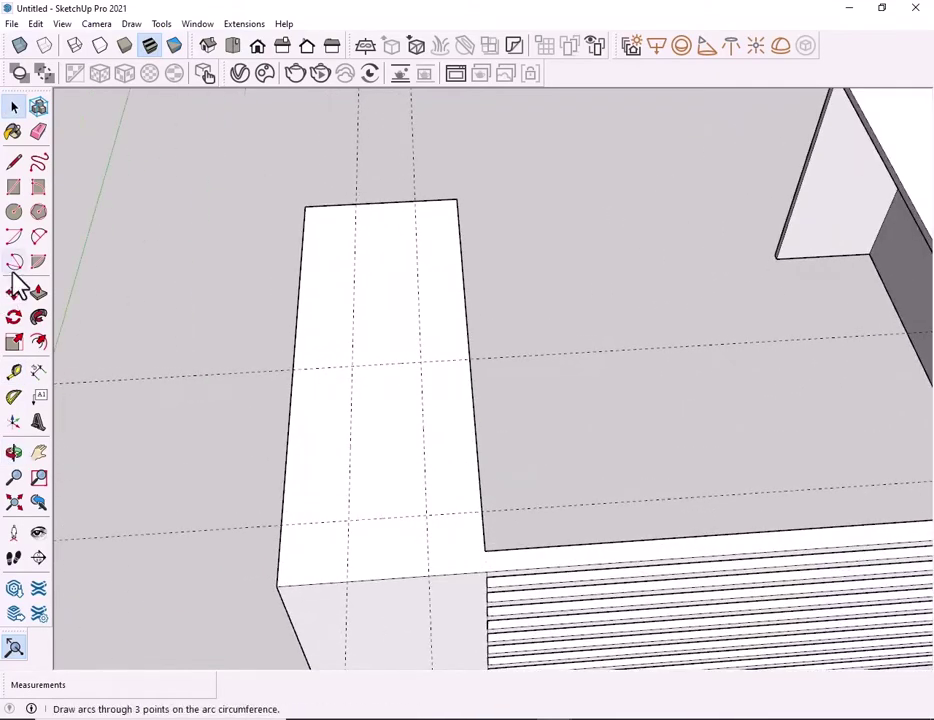
left_click(426, 516)
key("space")
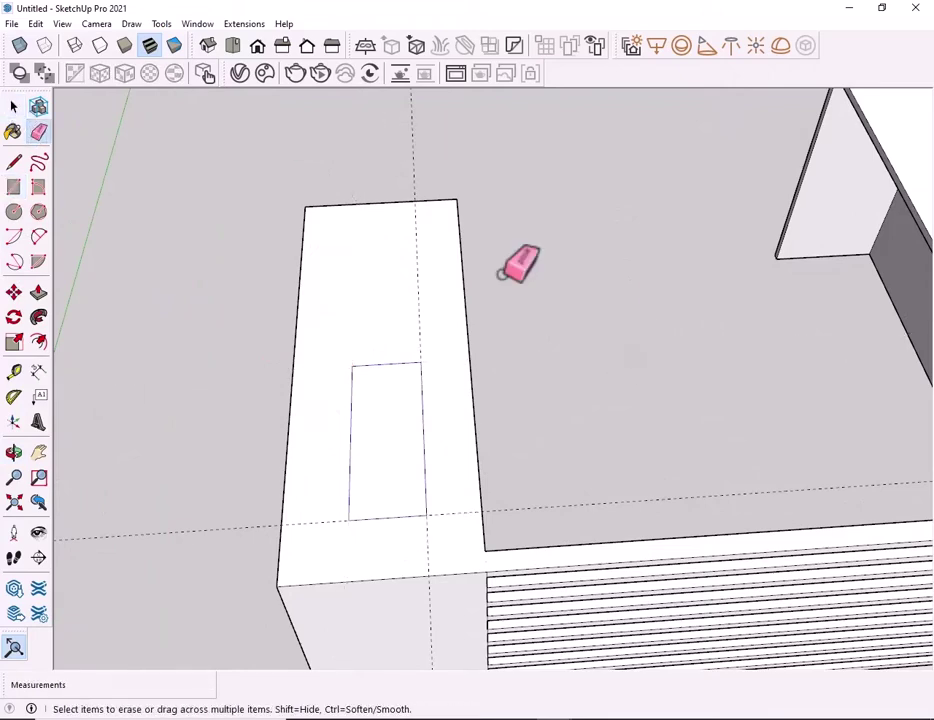
key("space")
left_click(378, 450)
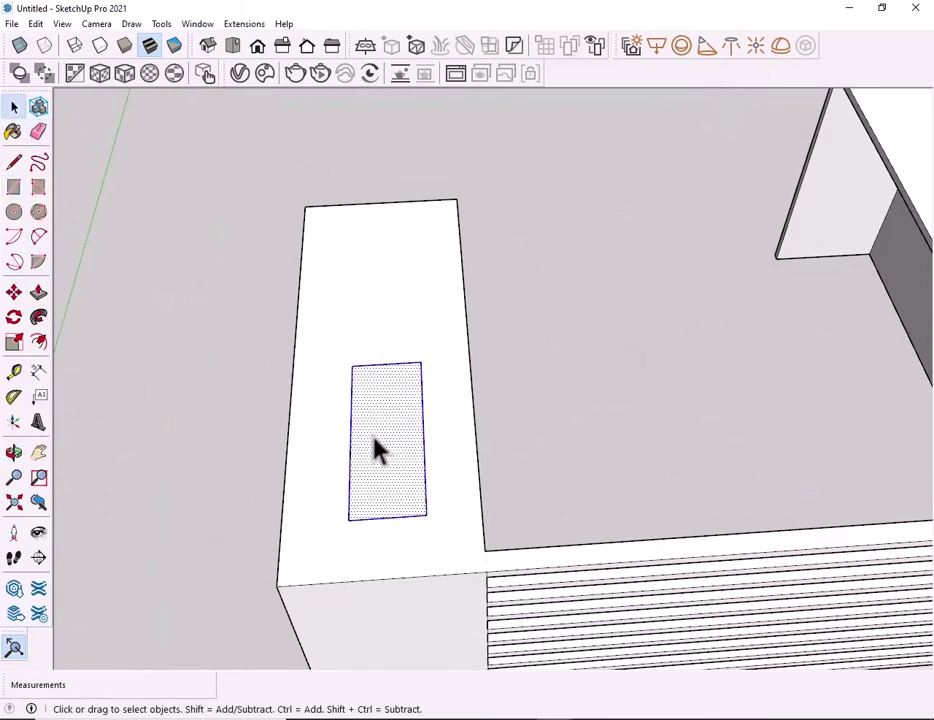
right_click(371, 469)
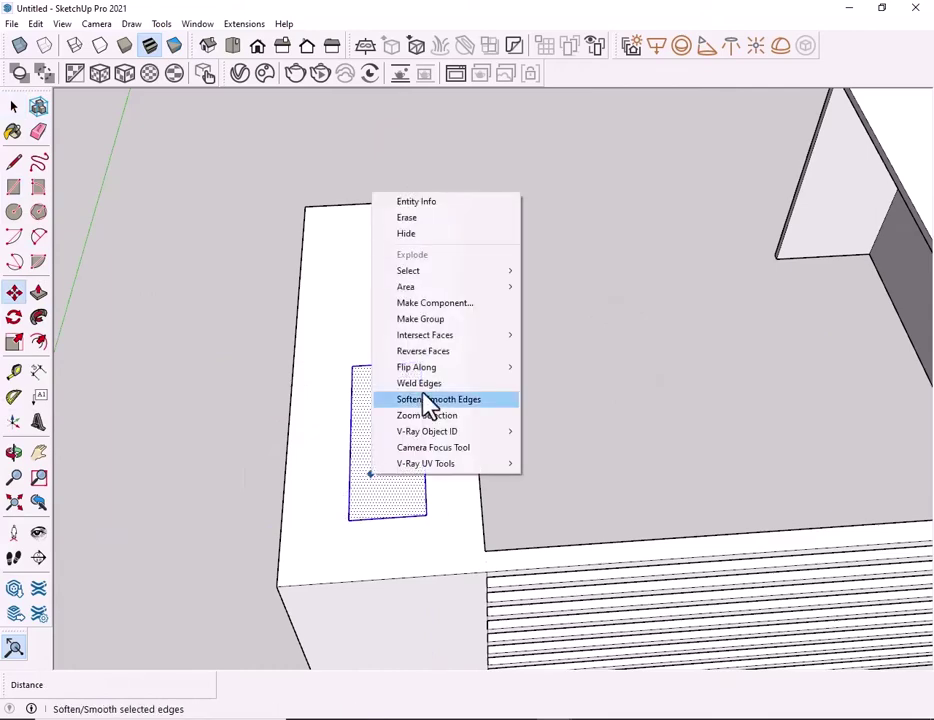
left_click(429, 315)
key("space")
Inside the group, raise the rectangle face slightly into a thin block
scroll(398, 478, "up", 3)
double_click(398, 478)
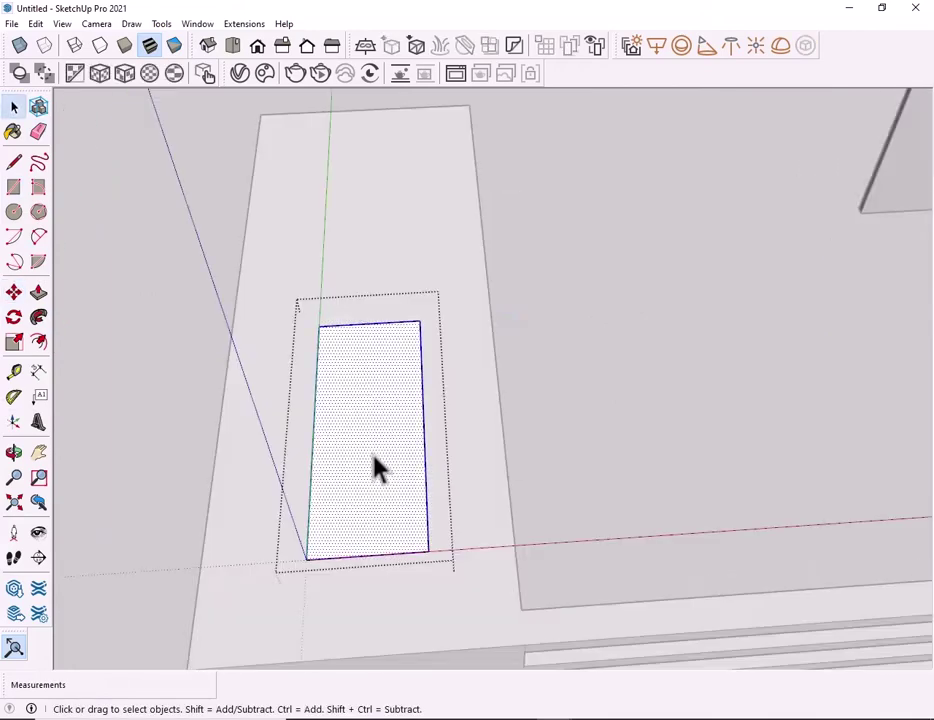
left_click(38, 292)
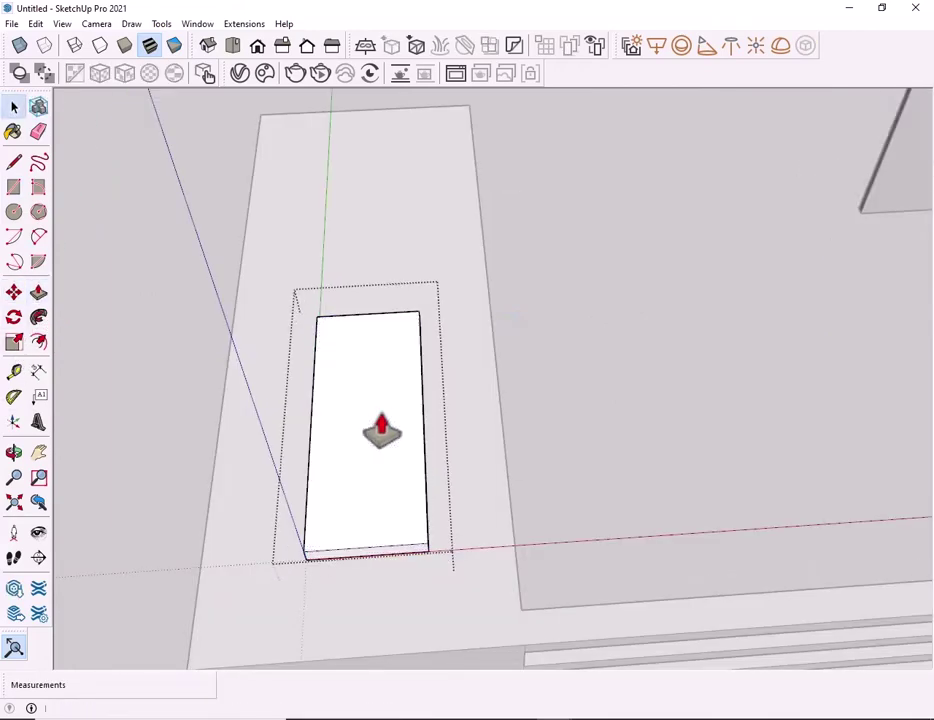
key("space")
left_click(179, 292)
mouse_move(179, 292)
middle_mouse_down()
mouse_move(344, 409)
mouse_move(278, 467)
middle_mouse_up()
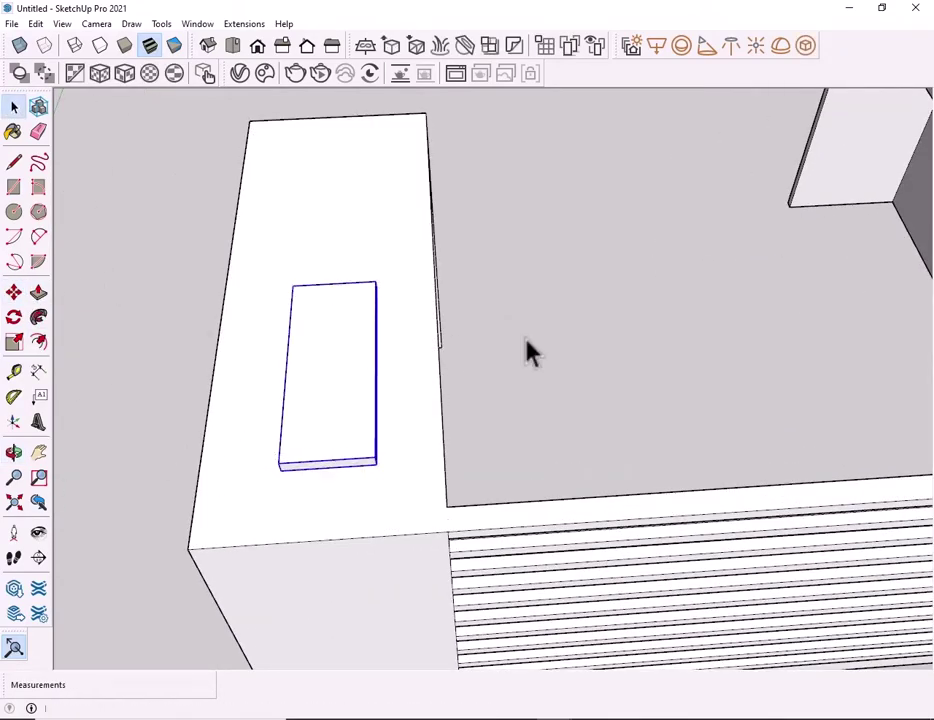
scroll(530, 352, "down", 3)
Place a guide line from the right side box's edge
mouse_move(717, 328)
middle_mouse_down()
mouse_move(250, 382)
mouse_move(120, 330)
middle_mouse_up()
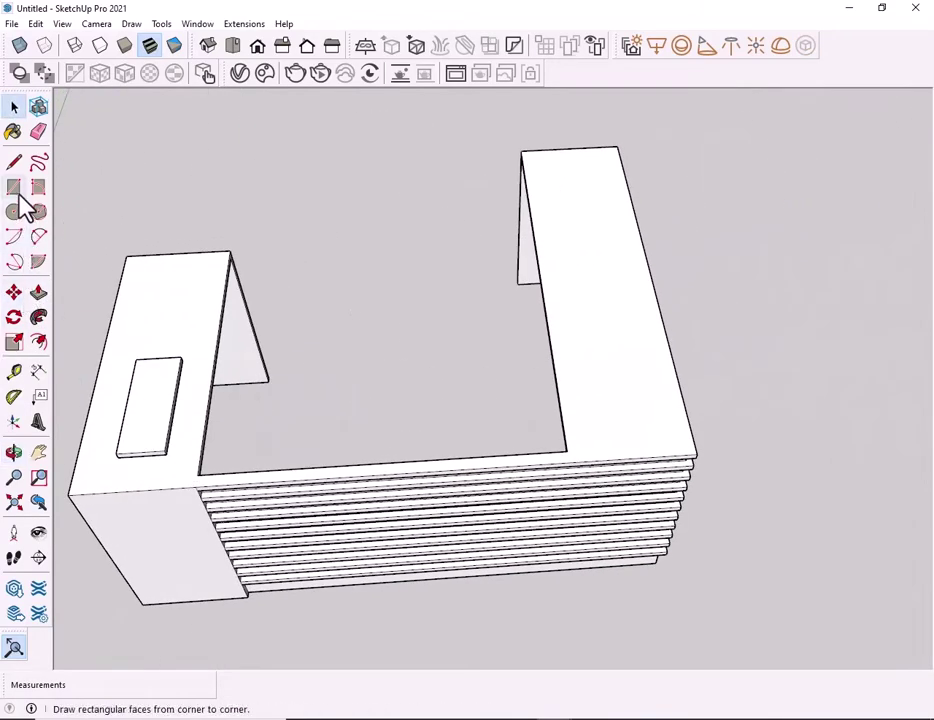
left_click(14, 372)
left_click(552, 354)
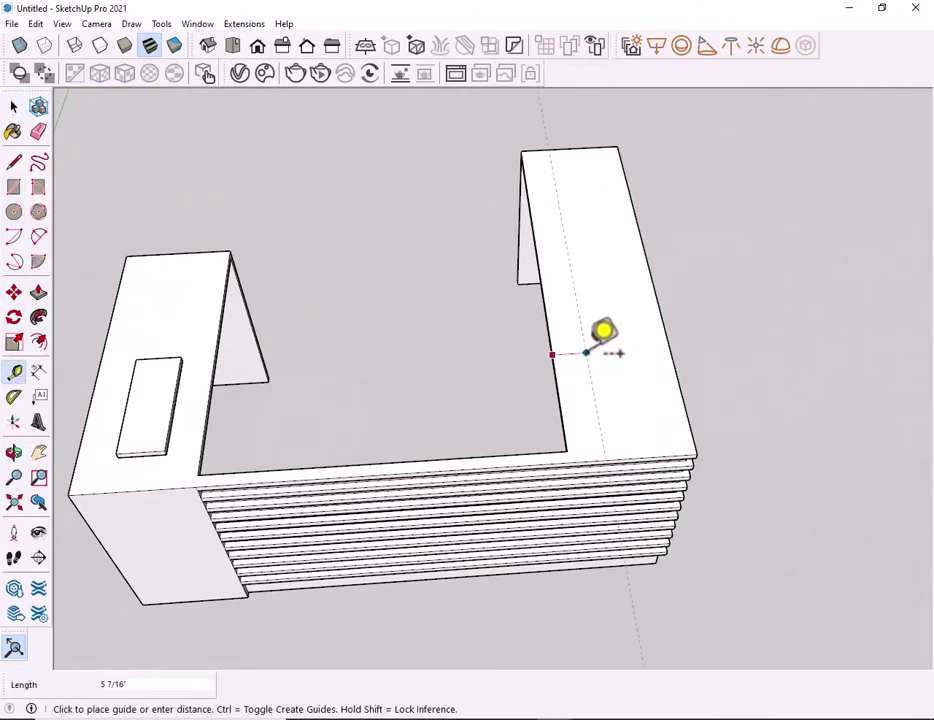
type("6")
key("Return")
scroll(150, 400, "up", 2)
Copy the raised block 6' across onto the right side box with Move and Ctrl
left_click(14, 292)
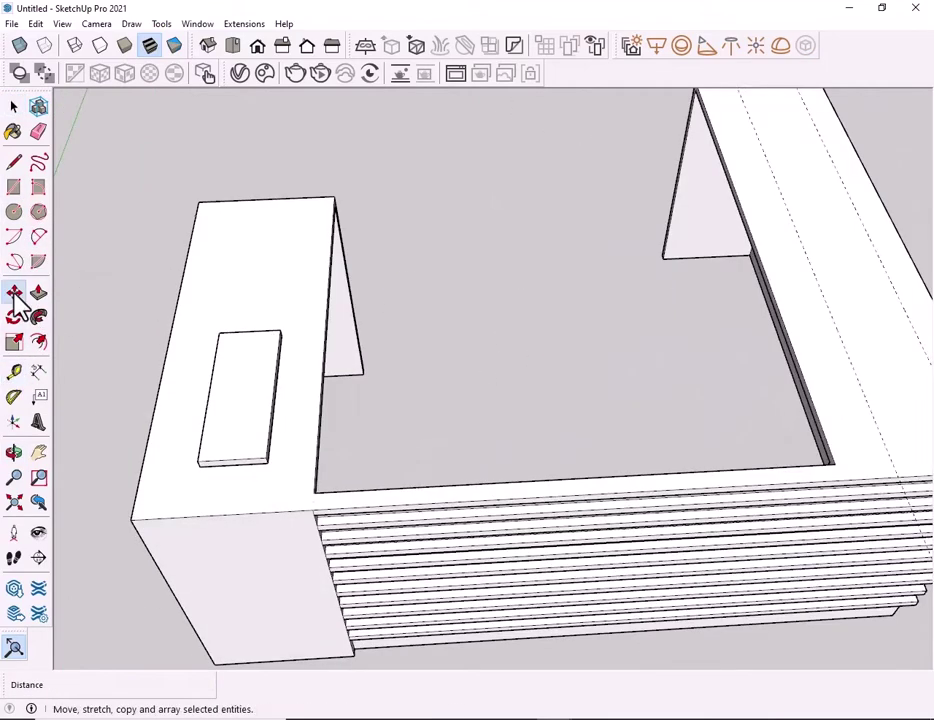
key("ctrl")
left_click(201, 467)
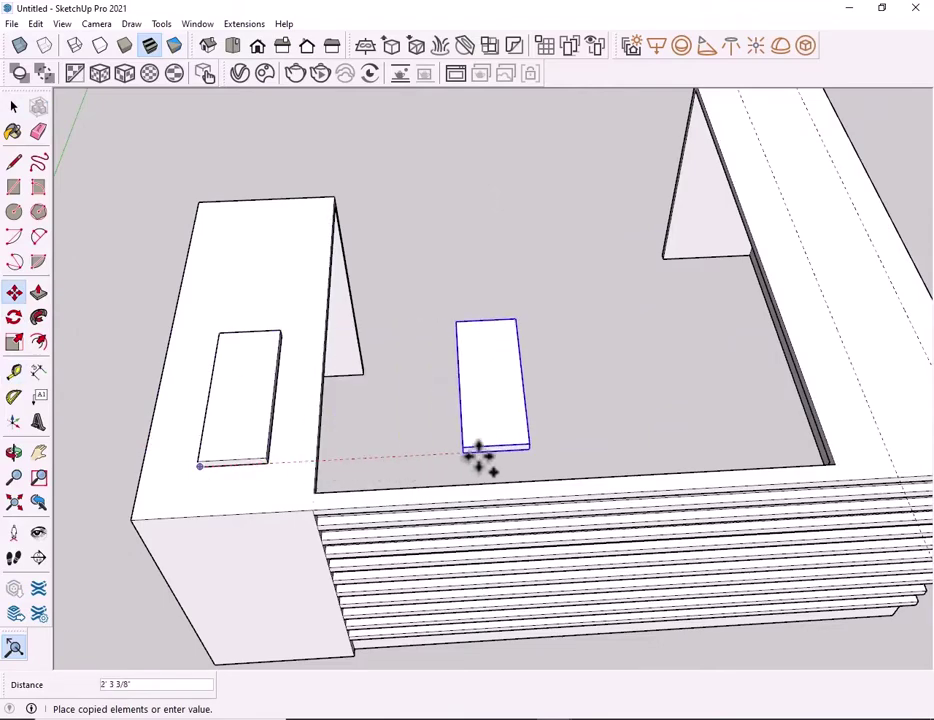
type("6")
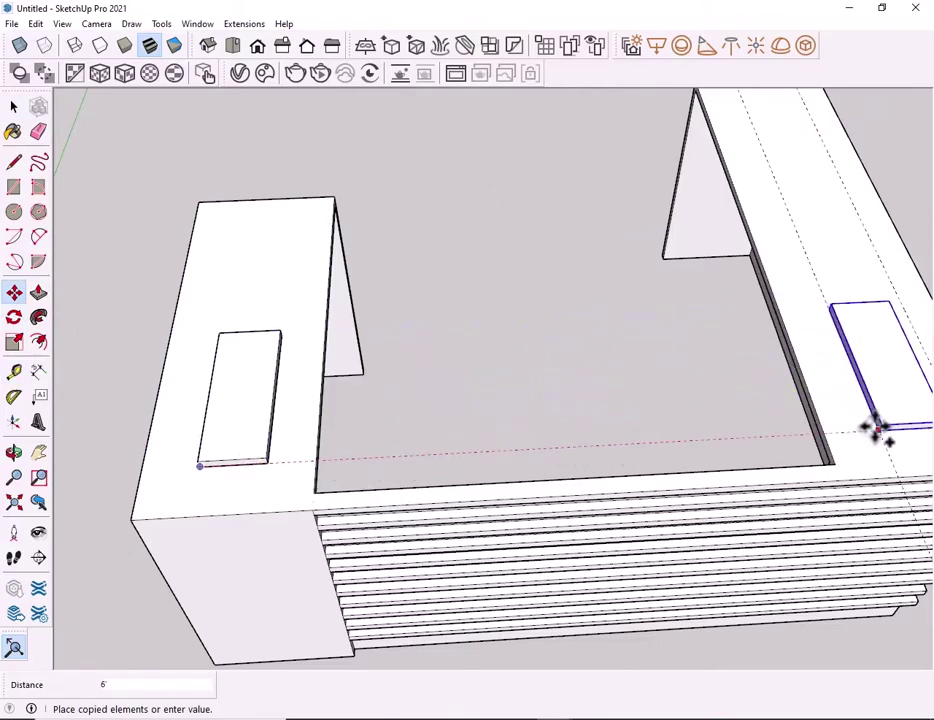
key("Return")
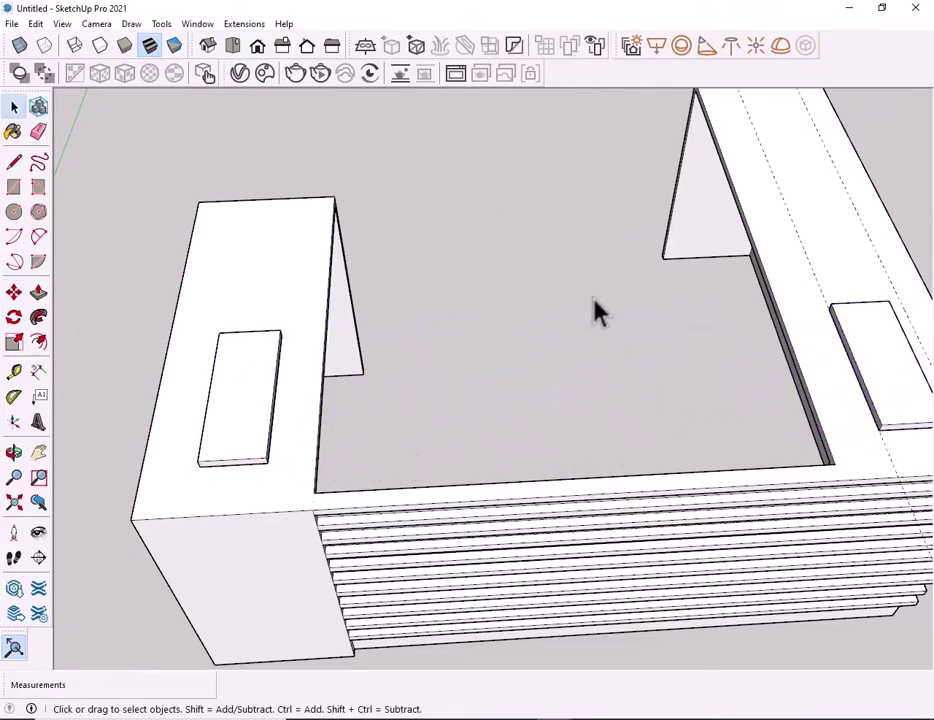
scroll(597, 312, "down", 3)
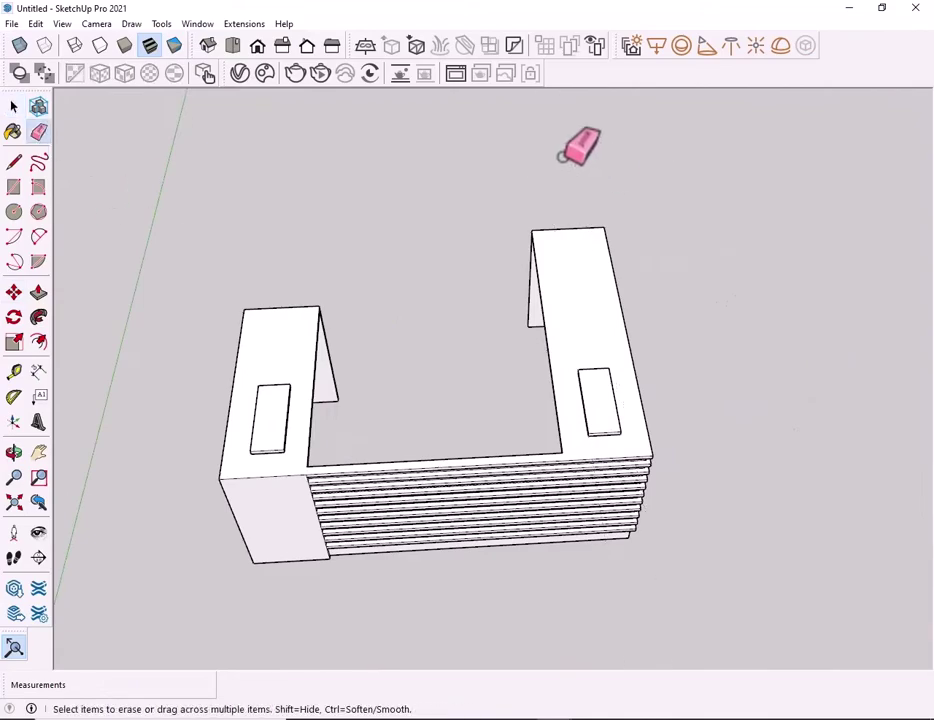
key("space")
scroll(505, 470, "down", 2)
Draw a rectangle across the central desk top from the left box's corner and select it
mouse_move(505, 470)
middle_mouse_down()
mouse_move(413, 165)
mouse_move(621, 198)
mouse_move(444, 444)
mouse_move(232, 397)
middle_mouse_up()
scroll(472, 400, "up", 2)
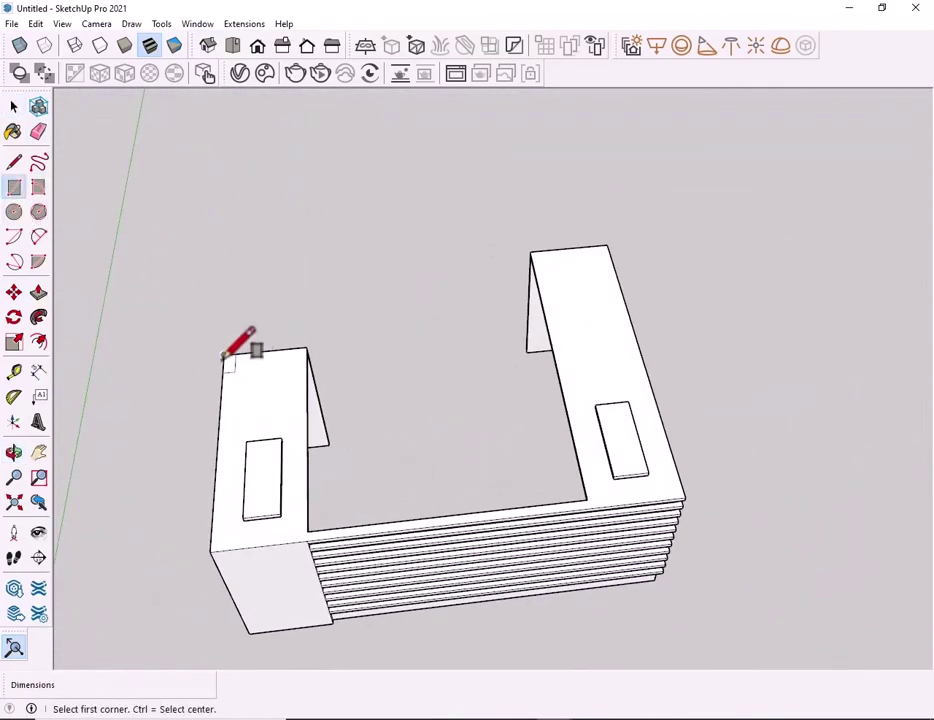
left_click(224, 355)
left_click(684, 497)
key("space")
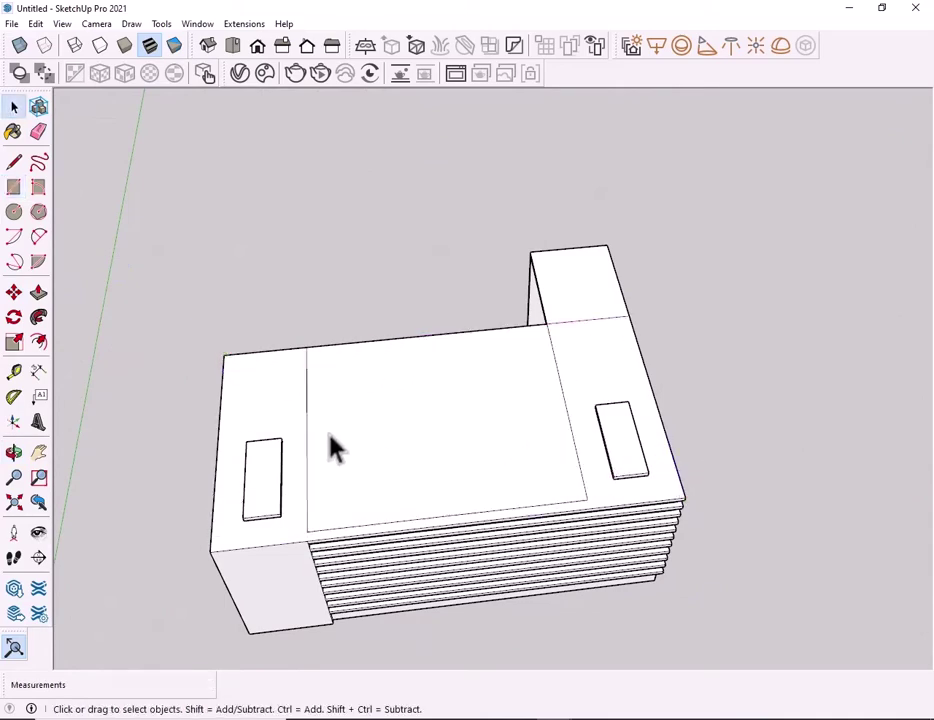
left_click(345, 405)
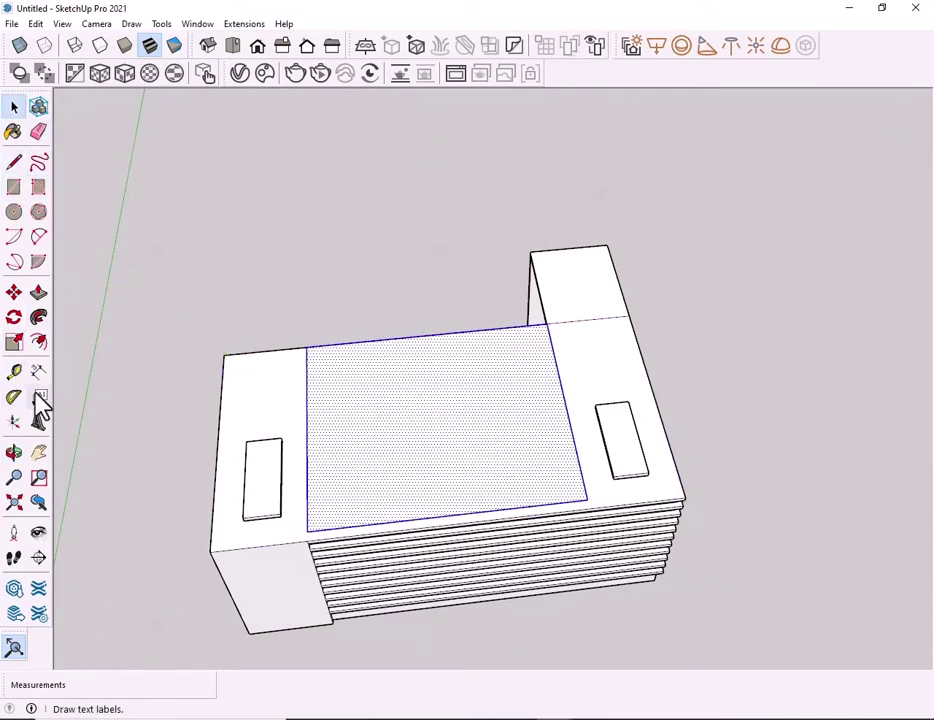
Copy the desk-top face 1' straight up and delete the original lower face
scroll(311, 496, "up", 2)
scroll(300, 500, "up", 2)
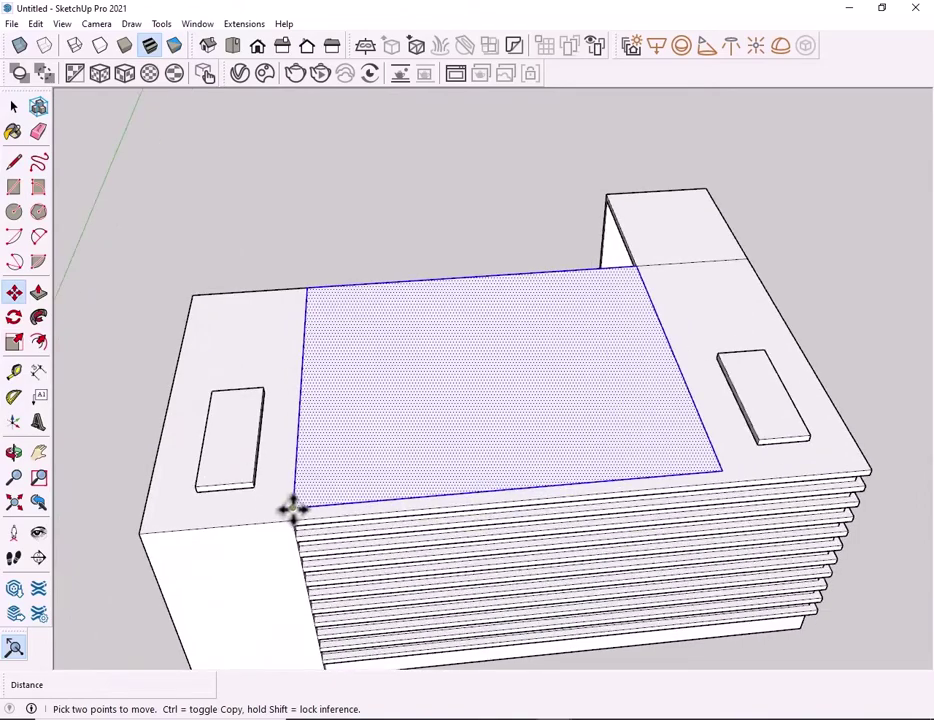
left_click(294, 500)
key("ctrl")
middle_click_drag(294, 492, 302, 313, "shift")
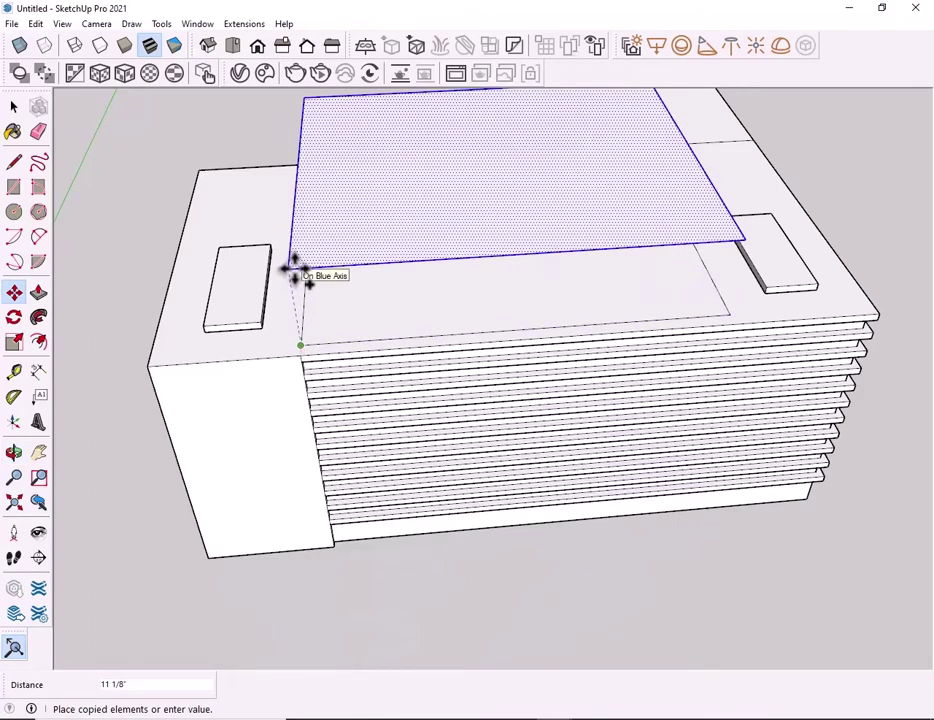
type("1'")
key("Return")
left_click(332, 320)
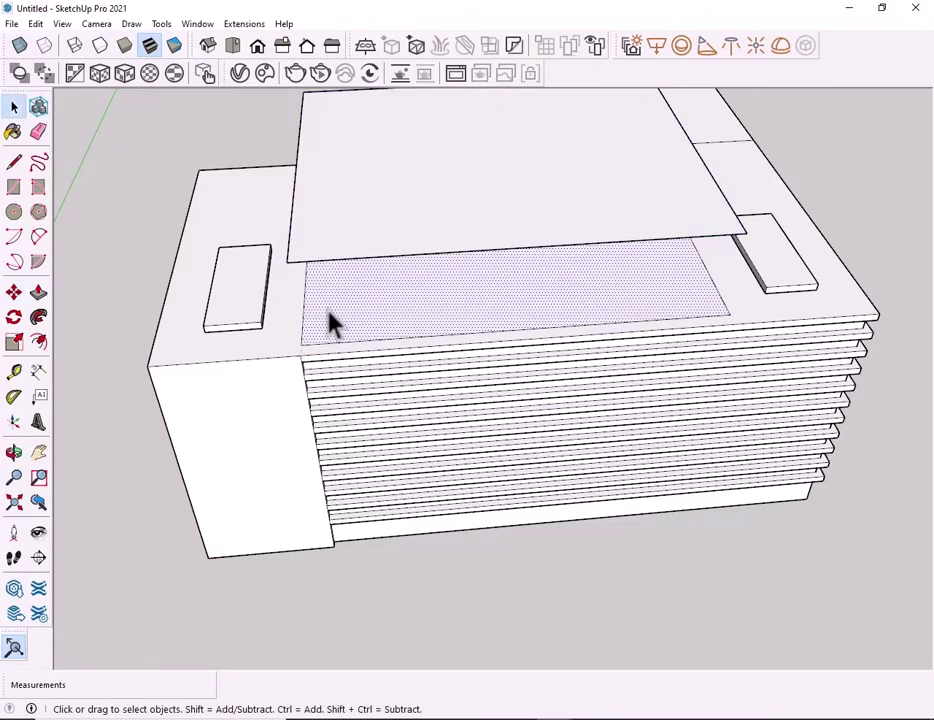
key("Delete")
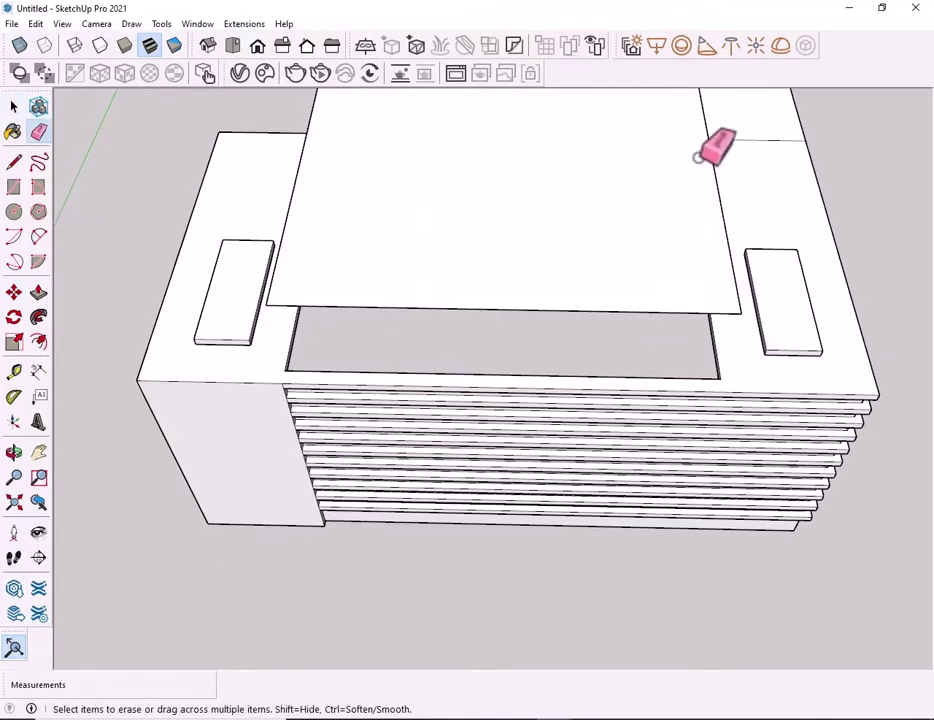
Push/Pull the raised top face upward into a thin solid slab
scroll(357, 296, "down", 3)
middle_click_drag(396, 330, 252, 272)
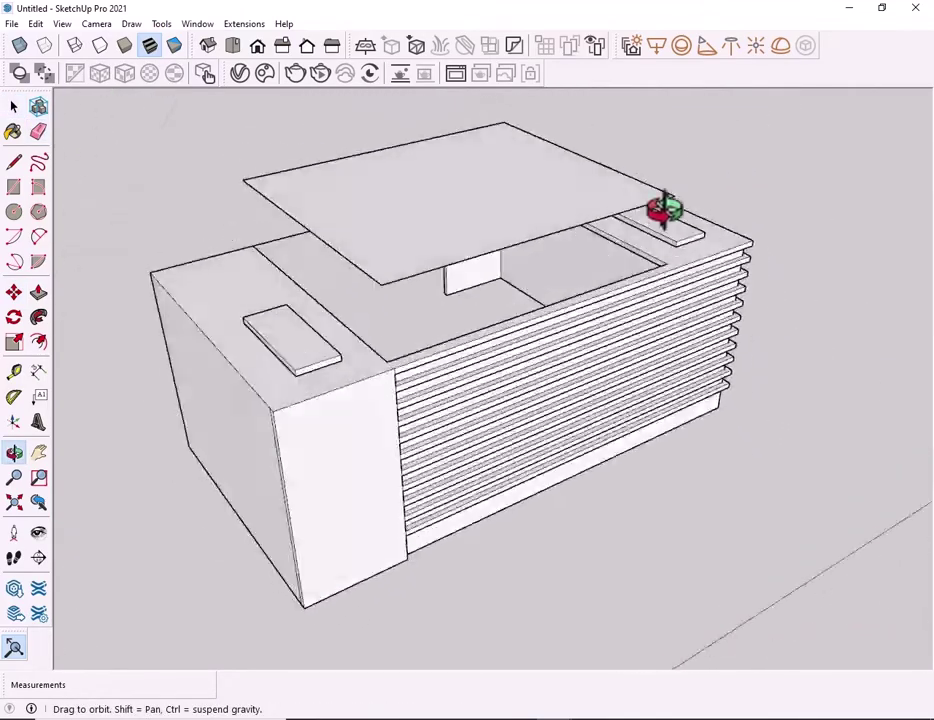
key("space")
scroll(494, 307, "down", 5)
mouse_move(494, 307)
middle_mouse_down()
mouse_move(142, 501)
mouse_move(611, 428)
middle_mouse_up()
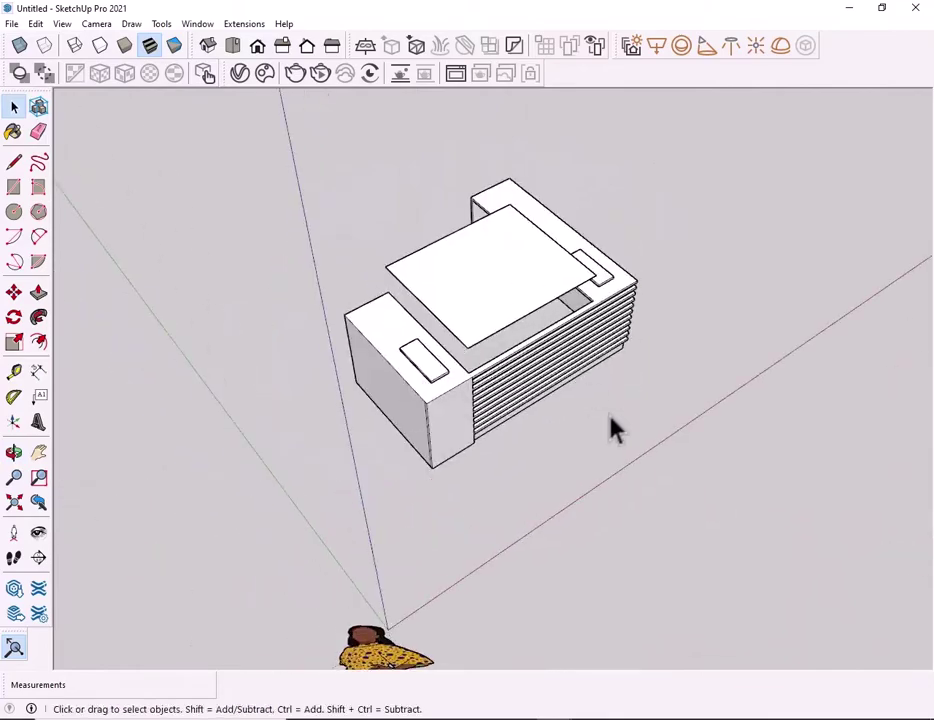
scroll(497, 283, "up", 5)
left_click(497, 283)
middle_click_drag(594, 302, 430, 300)
left_click(38, 292)
left_click(490, 271)
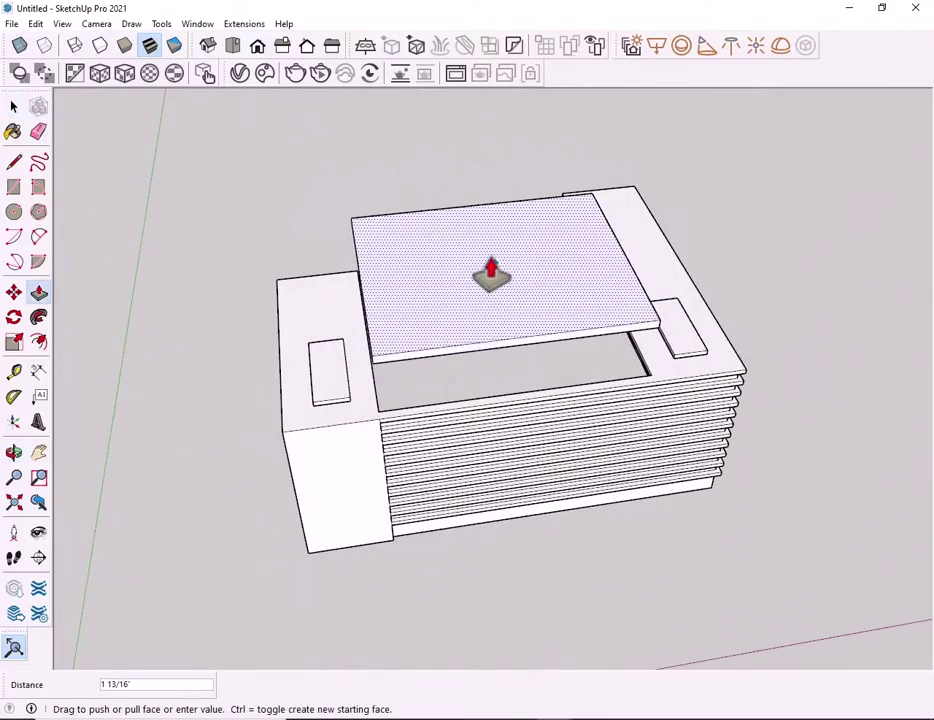
left_click(448, 313)
key("space")
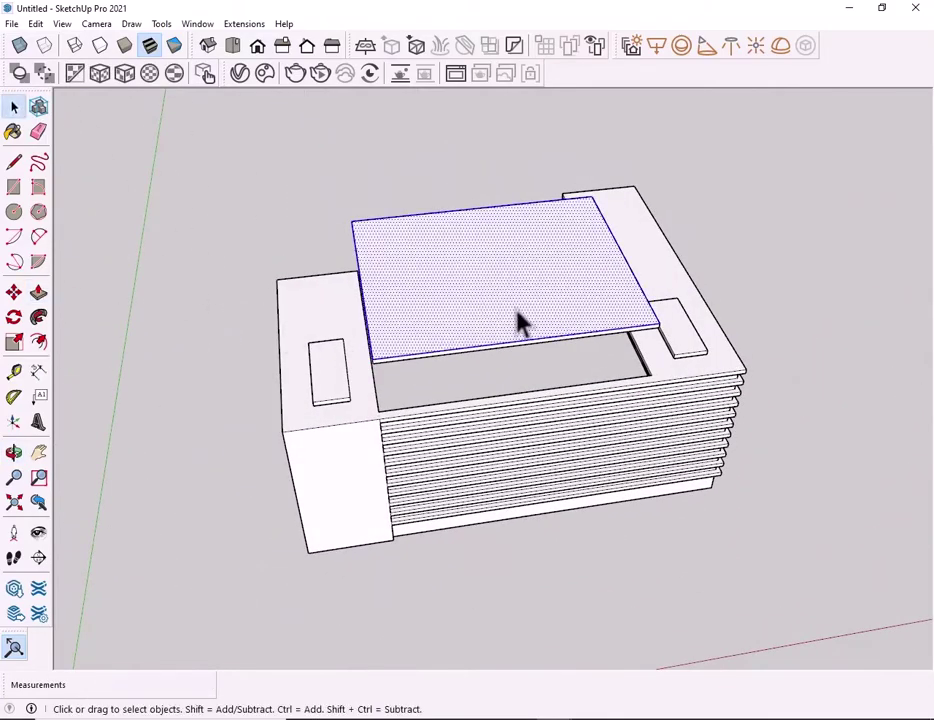
Make the slab its own group via the right-click menu
mouse_move(517, 319)
middle_mouse_down()
mouse_move(450, 142)
mouse_move(440, 354)
mouse_move(477, 96)
mouse_move(450, 262)
mouse_move(455, 382)
mouse_move(399, 136)
middle_mouse_up()
right_click(463, 246)
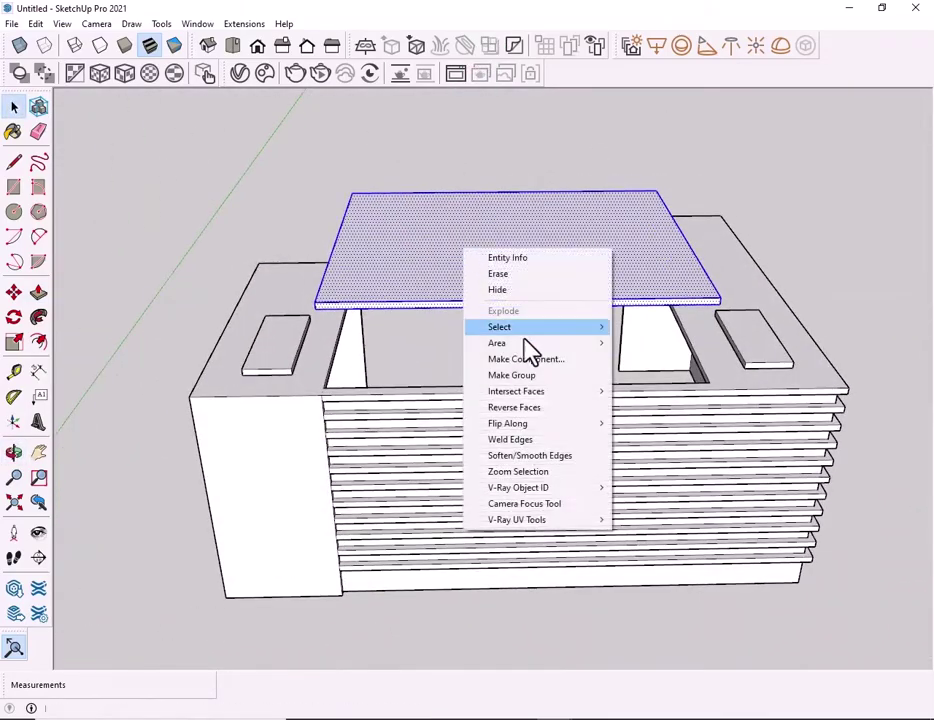
key("Escape")
key("ctrl+t")
mouse_move(313, 333)
middle_mouse_down()
mouse_move(652, 261)
mouse_move(325, 298)
middle_mouse_up()
left_click(38, 292)
Open the top slab group and push/pull its side edge faces outward to widen it
key("space")
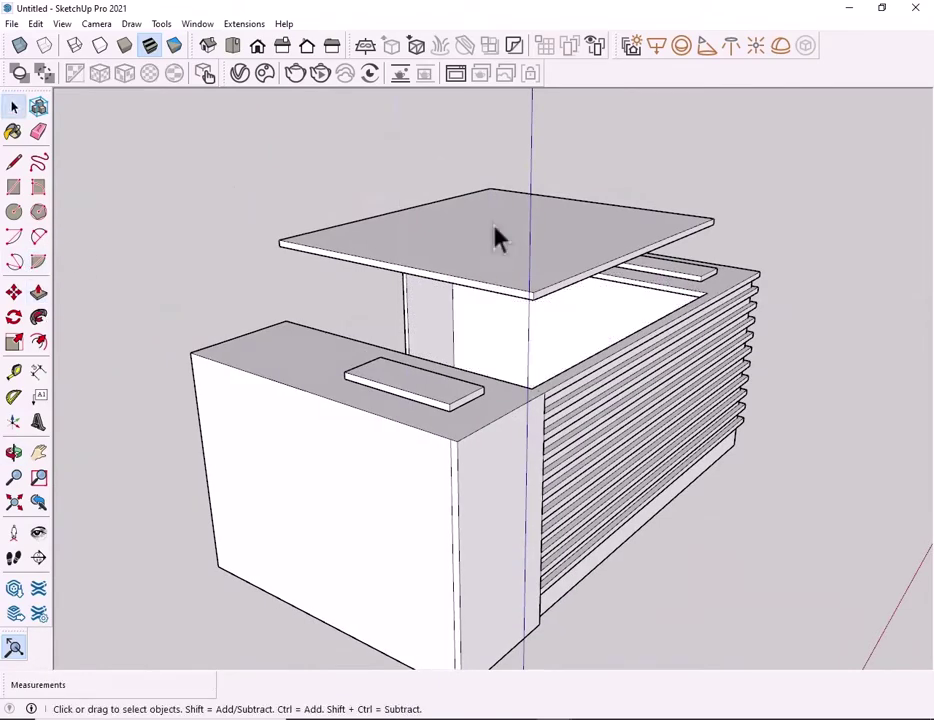
double_click(494, 240)
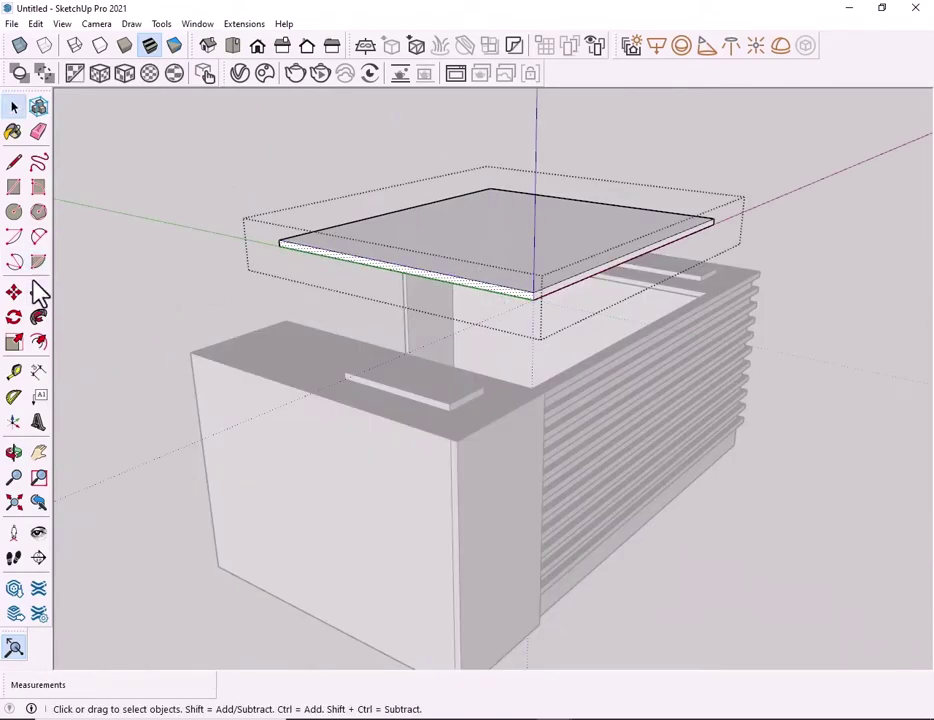
left_click(38, 292)
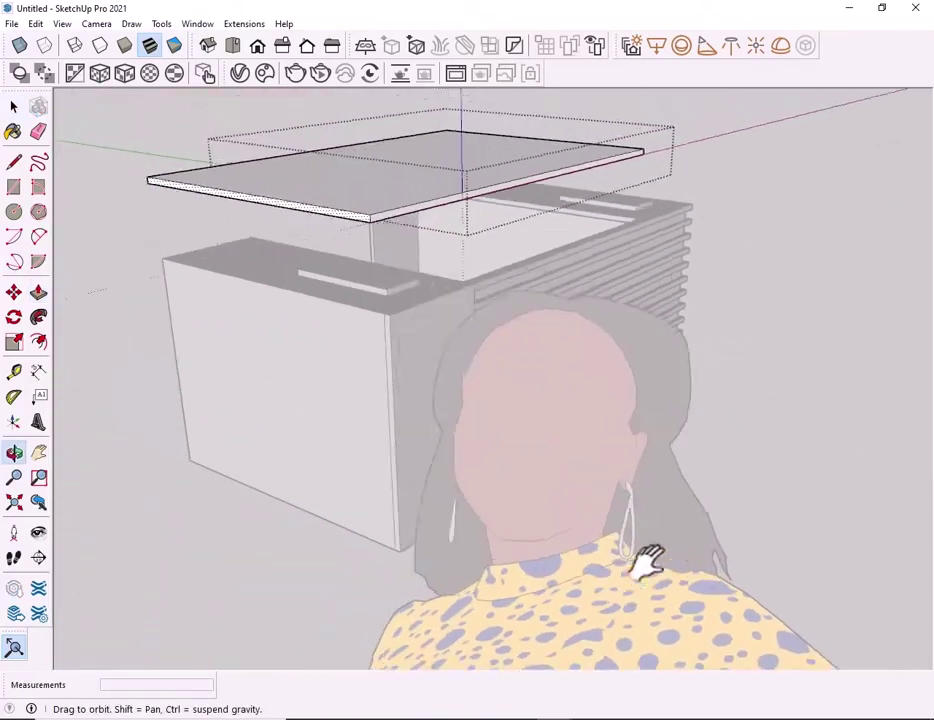
middle_click_drag(648, 562, 656, 560)
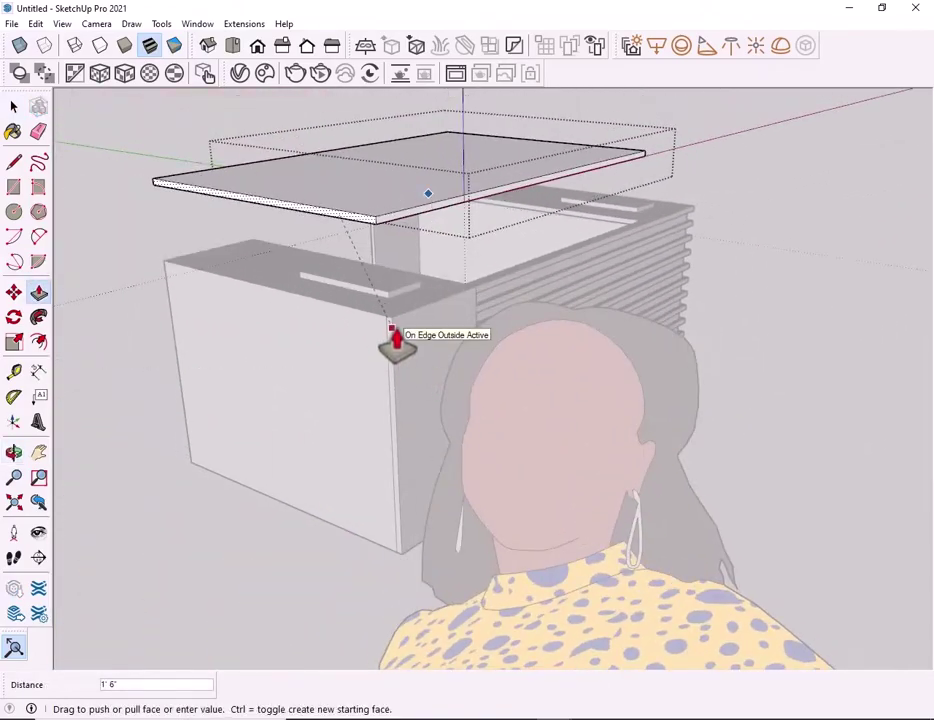
mouse_move(659, 281)
middle_mouse_down()
mouse_move(223, 296)
mouse_move(342, 473)
mouse_move(516, 288)
middle_mouse_up()
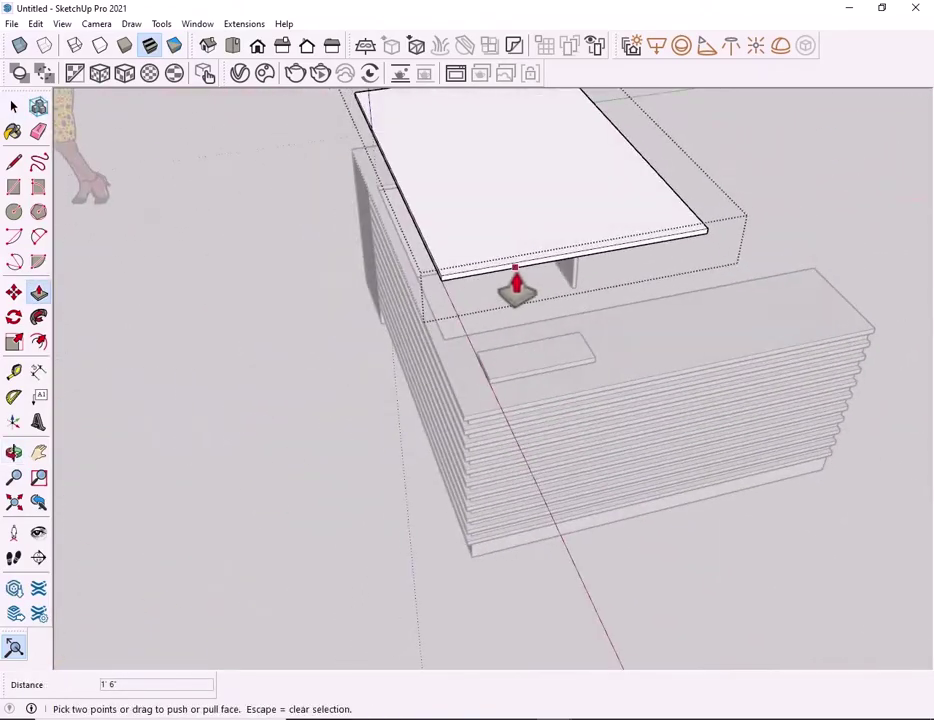
scroll(516, 288, "up", 4)
left_click(510, 265)
key("space")
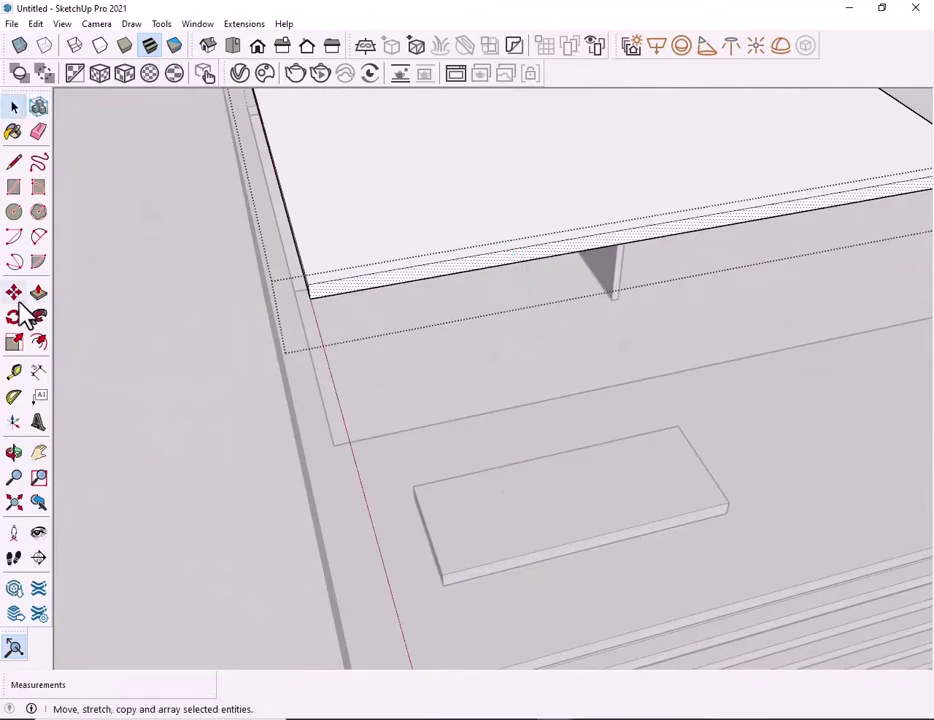
left_click(469, 288)
middle_click_drag(532, 344, 580, 250)
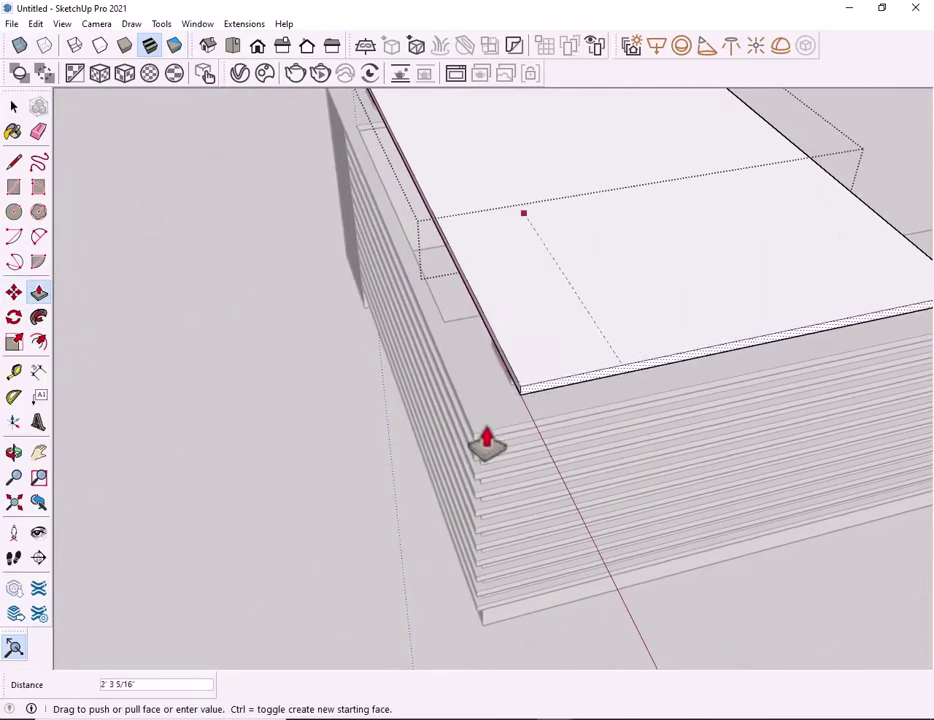
left_click(478, 447)
key("space")
Pull another slab edge outward so the top overhangs the slatted desk
middle_click_drag(396, 375, 352, 183)
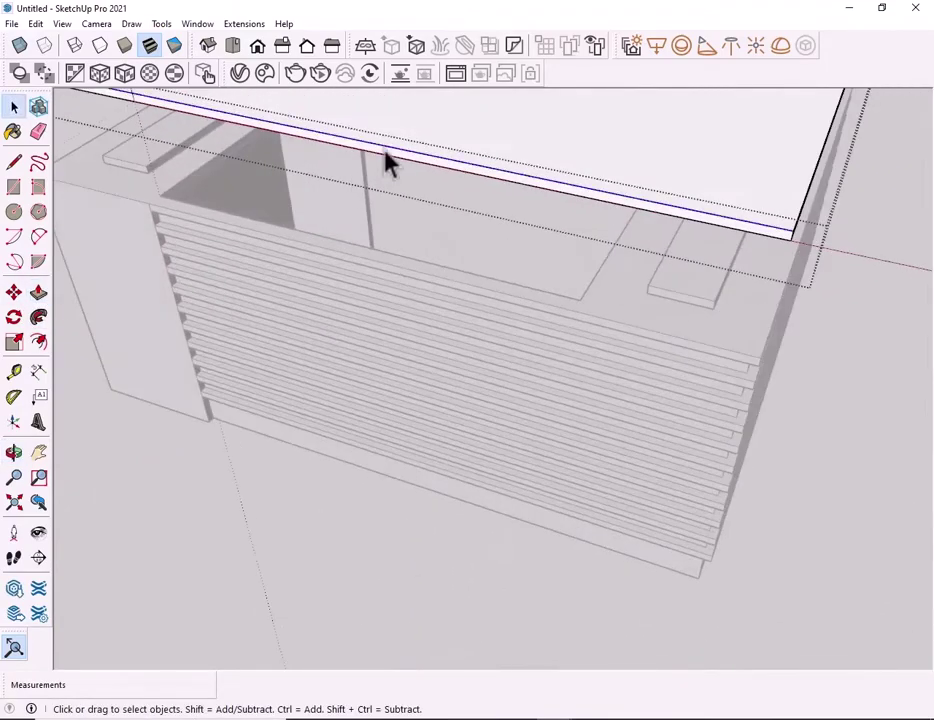
scroll(388, 163, "up", 3)
left_click(38, 292)
left_click(313, 156)
scroll(253, 295, "up", 2)
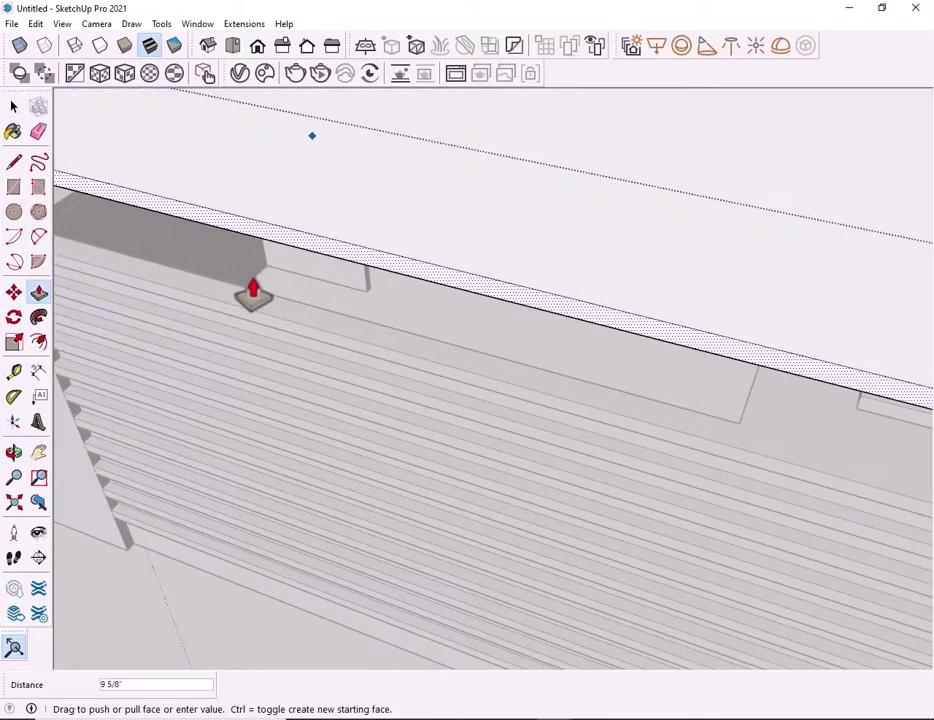
scroll(253, 295, "down", 3)
scroll(259, 327, "down", 3)
left_click(288, 271)
key("space")
mouse_move(288, 271)
middle_mouse_down()
mouse_move(569, 323)
mouse_move(482, 205)
mouse_move(338, 292)
mouse_move(263, 306)
middle_mouse_up()
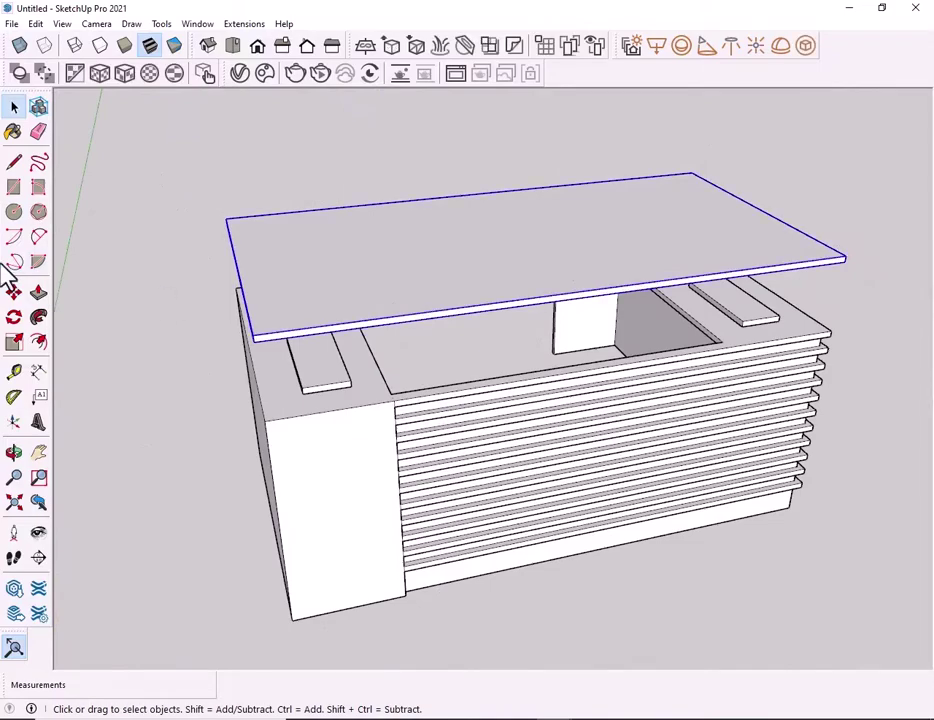
scroll(290, 230, "up", 3)
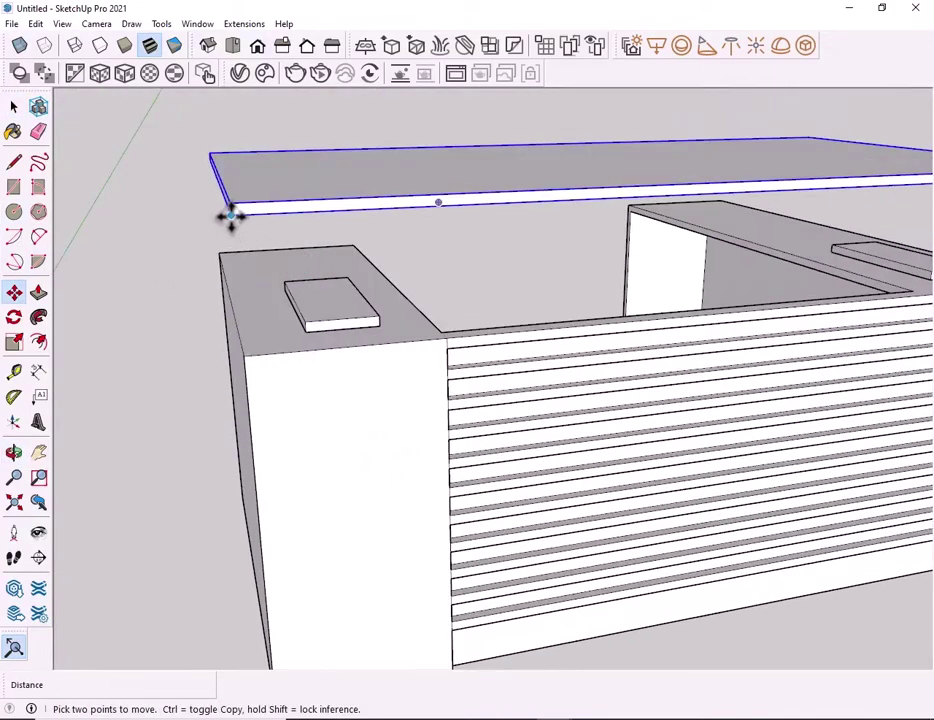
Move the top slab down so its corner sits on the desk corner
left_click(230, 215)
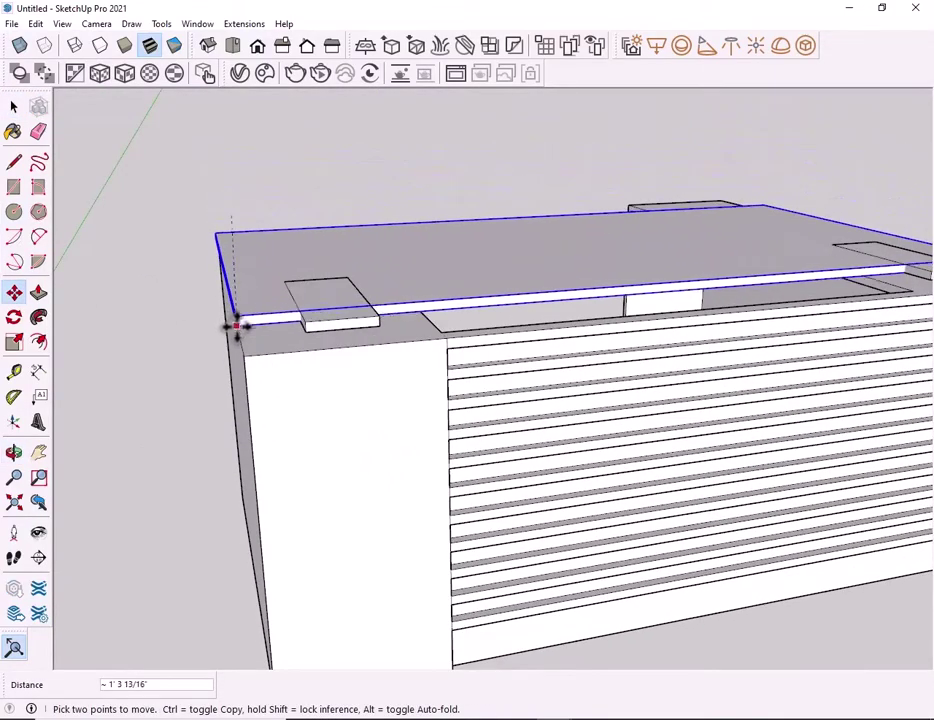
middle_click_drag(246, 327, 617, 375)
scroll(617, 375, "up", 3)
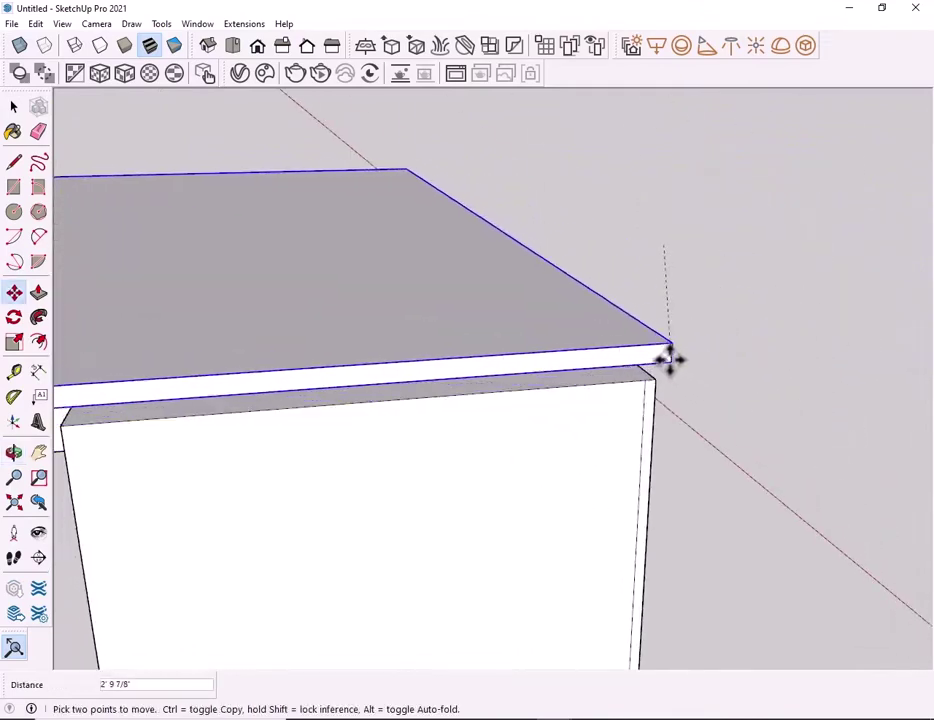
left_click(659, 361)
key("space")
mouse_move(740, 371)
middle_mouse_down()
mouse_move(659, 254)
mouse_move(520, 290)
mouse_move(390, 261)
middle_mouse_up()
scroll(400, 279, "up", 2)
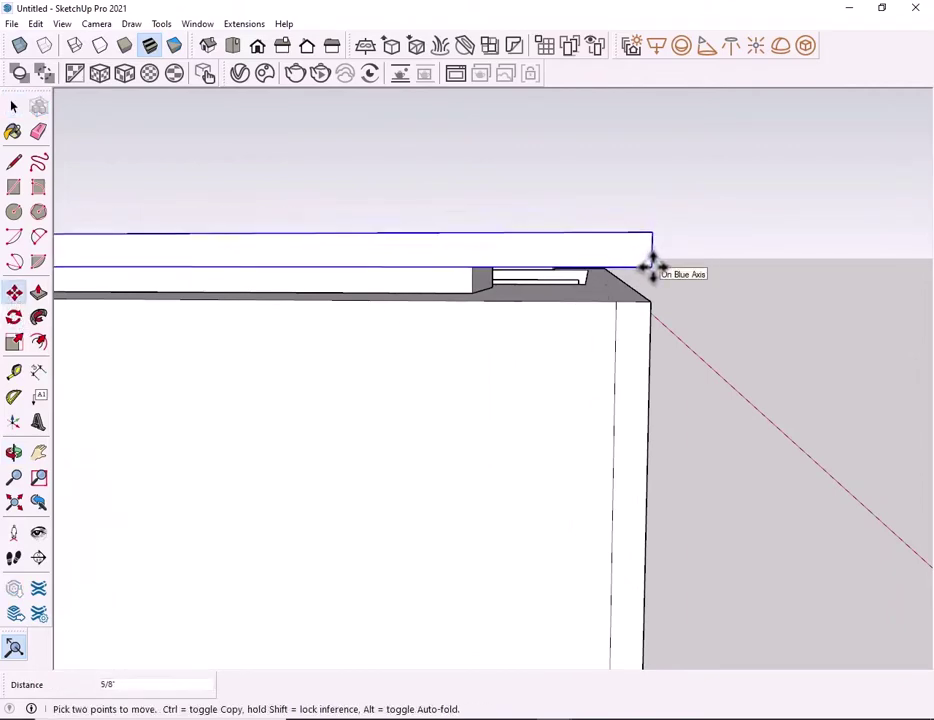
left_click(651, 265)
key("space")
mouse_move(651, 265)
middle_mouse_down()
mouse_move(823, 255)
mouse_move(536, 275)
mouse_move(261, 267)
mouse_move(338, 459)
mouse_move(438, 563)
mouse_move(663, 459)
mouse_move(734, 411)
mouse_move(751, 369)
mouse_move(775, 350)
mouse_move(653, 411)
mouse_move(705, 388)
middle_mouse_up()
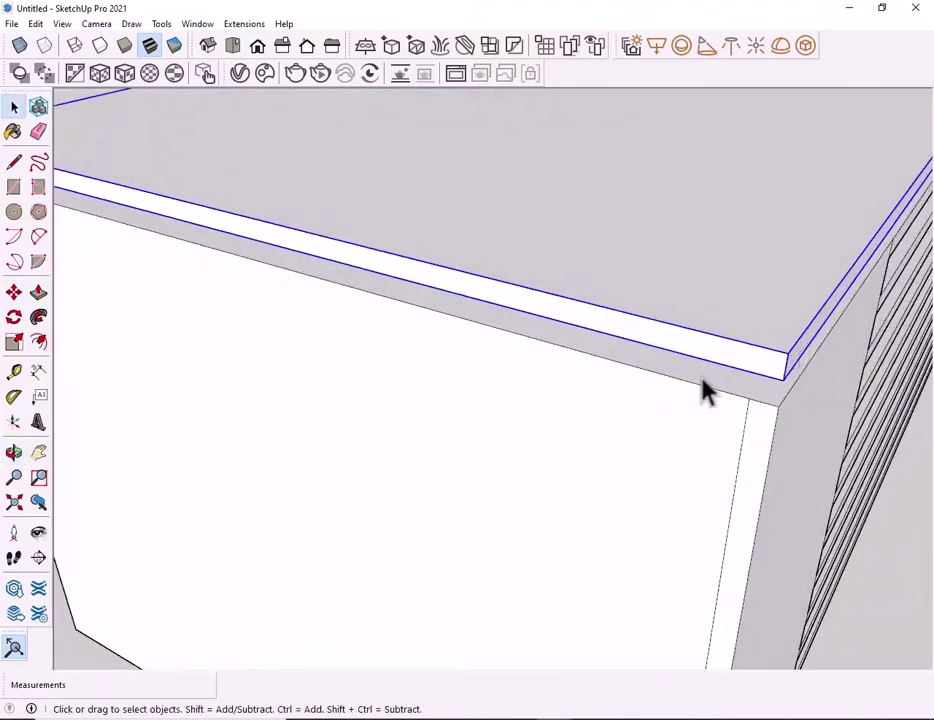
Raise the slab 1 inch above the desk body, replacing an undone 2-inch move
key("m")
left_click(786, 380)
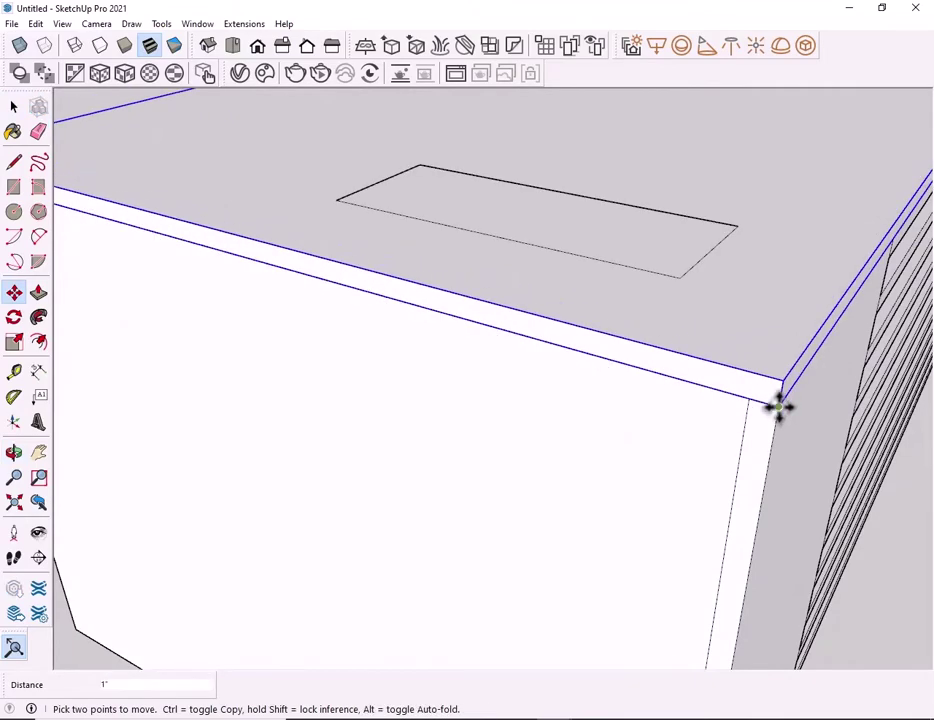
mouse_move(779, 407)
middle_mouse_down()
mouse_move(876, 326)
mouse_move(548, 507)
mouse_move(561, 498)
middle_mouse_up()
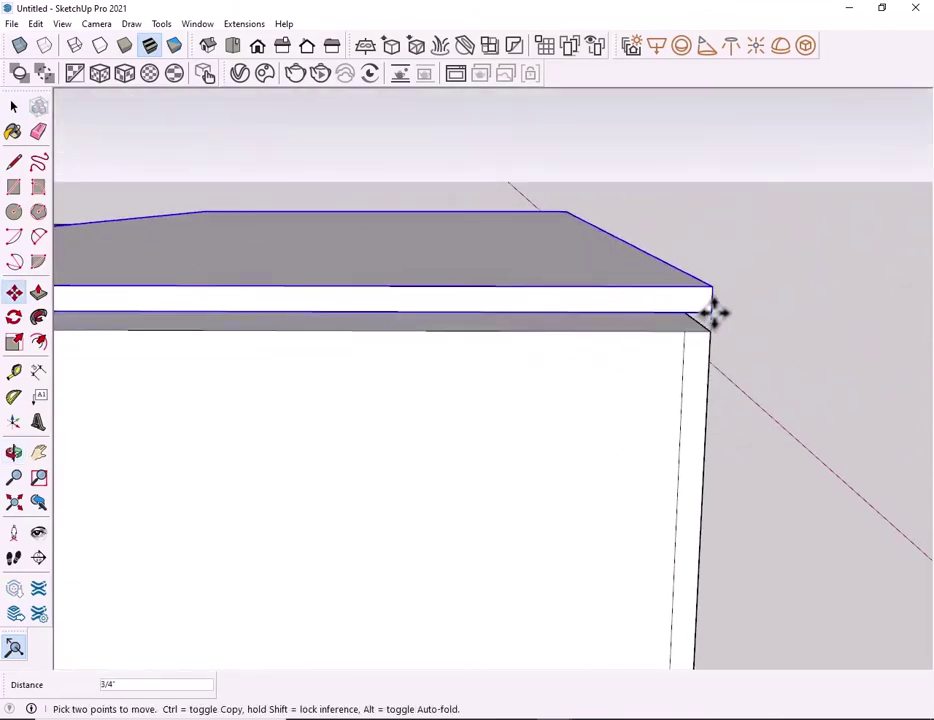
type("2")
key("Return")
key("space")
mouse_move(336, 354)
middle_mouse_down()
mouse_move(327, 313)
mouse_move(322, 348)
middle_mouse_up()
key("ctrl+z")
key("m")
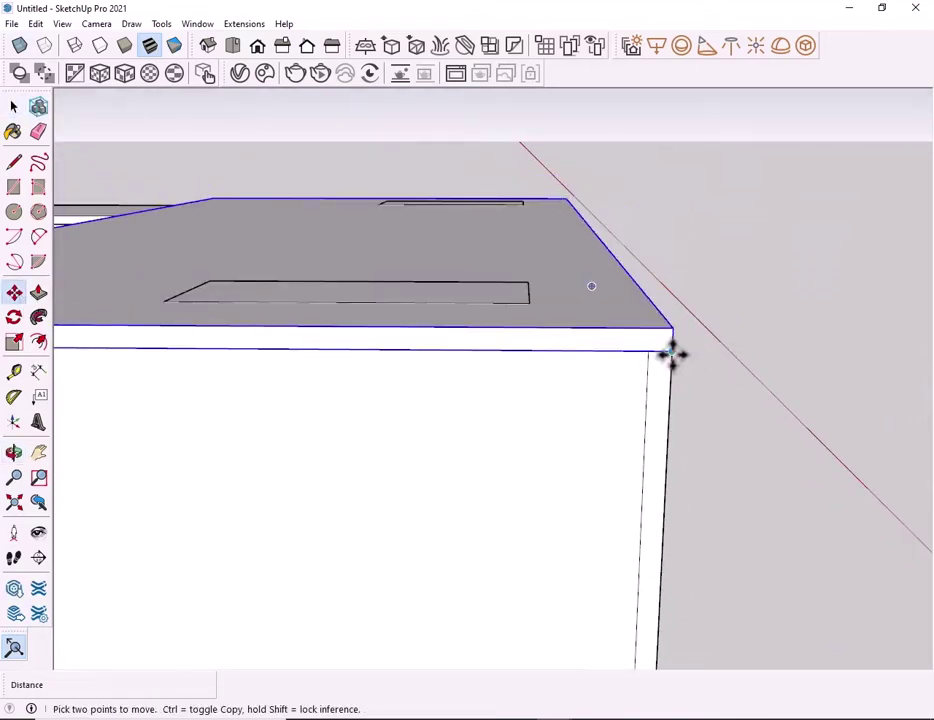
type("1")
key("Return")
key("space")
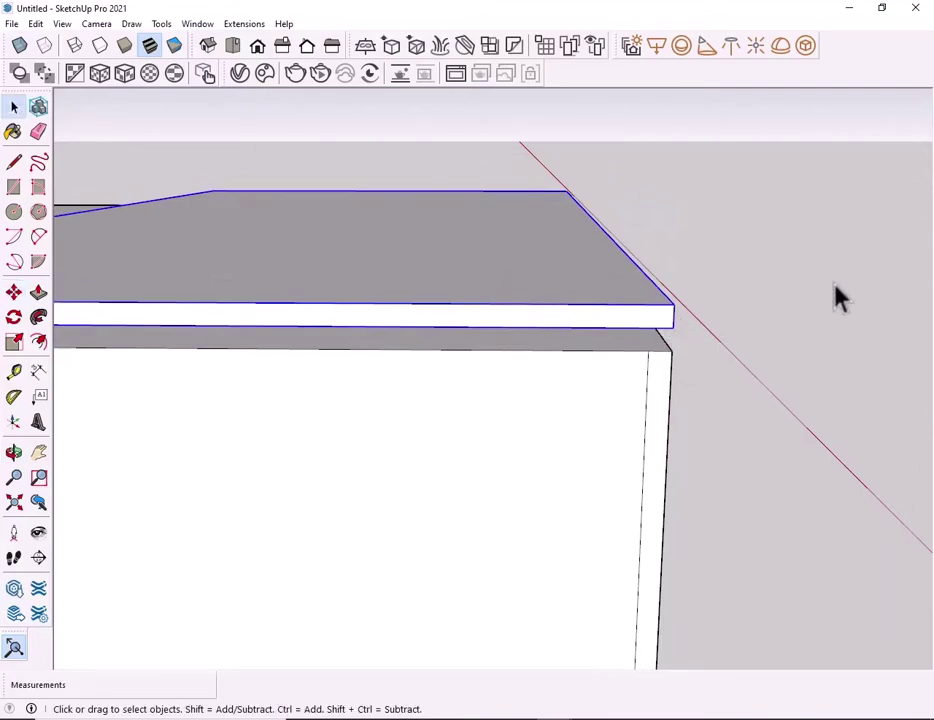
mouse_move(834, 296)
middle_mouse_down()
mouse_move(600, 148)
mouse_move(323, 136)
mouse_move(767, 271)
mouse_move(868, 282)
mouse_move(842, 298)
mouse_move(680, 300)
middle_mouse_up()
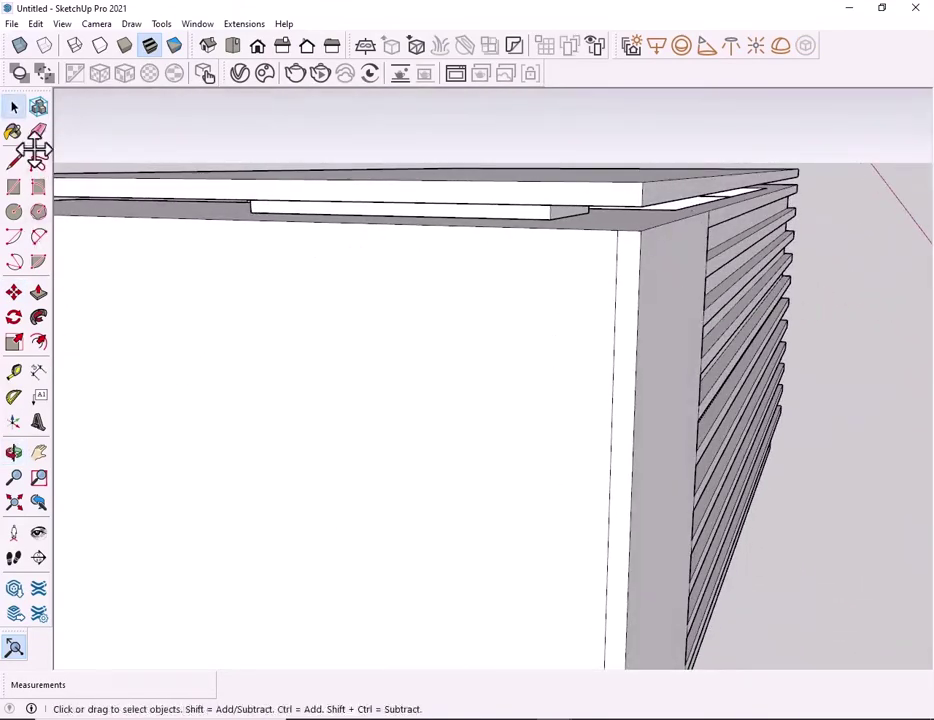
Erase the stray vertical edge on the desk front
left_click(612, 320)
key("space")
mouse_move(755, 315)
middle_mouse_down()
mouse_move(657, 309)
mouse_move(682, 334)
mouse_move(817, 354)
mouse_move(645, 347)
mouse_move(534, 298)
mouse_move(711, 398)
mouse_move(480, 448)
mouse_move(557, 455)
mouse_move(494, 273)
middle_mouse_up()
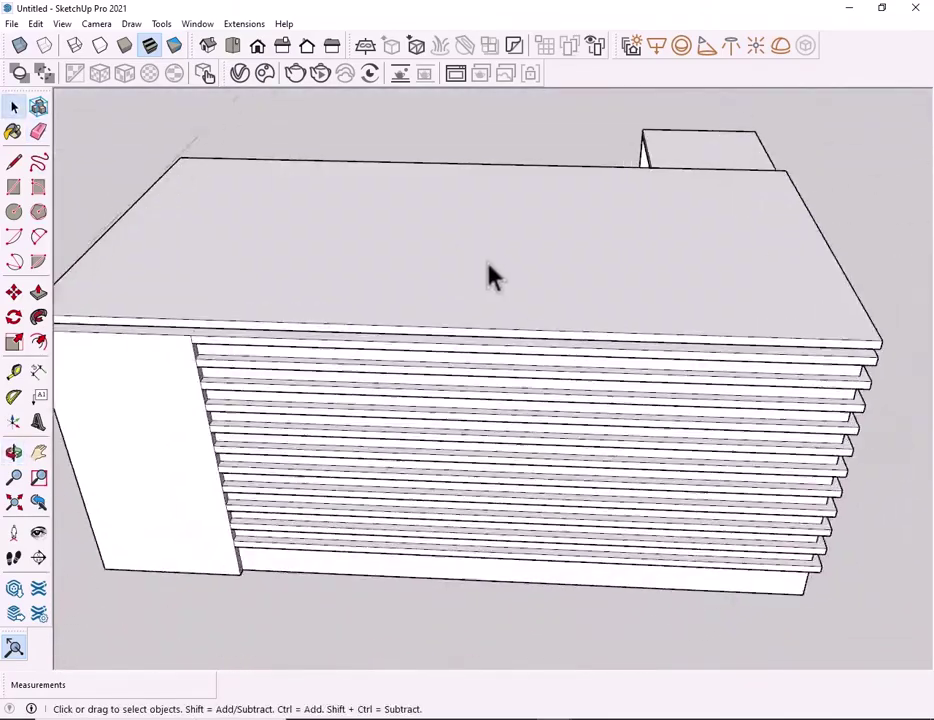
scroll(494, 273, "up", 2)
Push/pull the desk's top face up 1 inch, then orbit to check the result
left_click(461, 286)
left_click(38, 291)
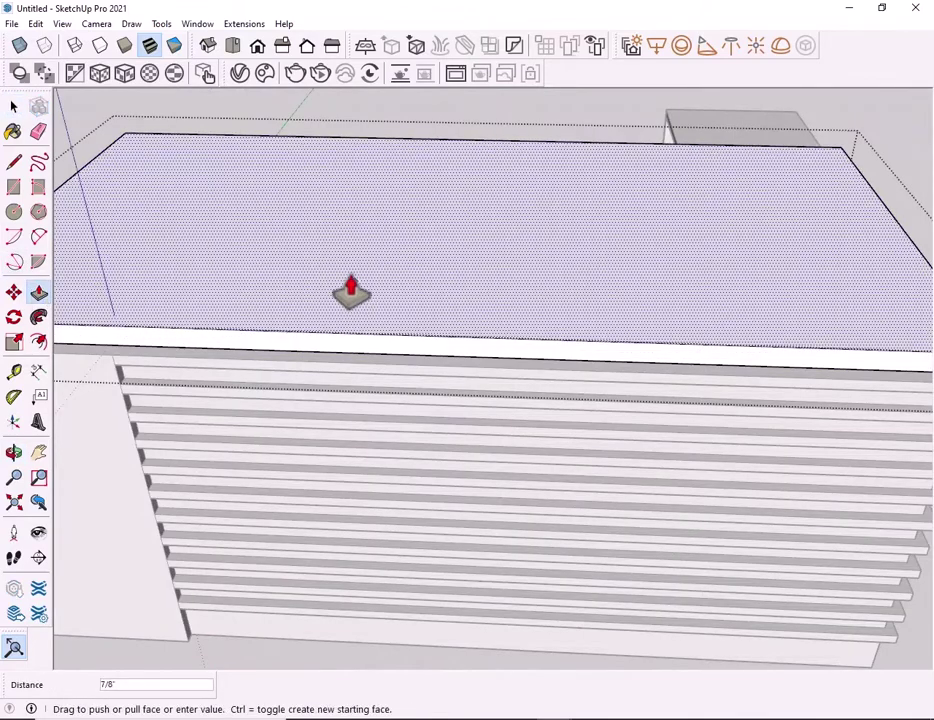
type("1")
key("Return")
key("space")
scroll(140, 118, "down", 5)
mouse_move(140, 118)
middle_mouse_down()
mouse_move(229, 217)
mouse_move(392, 325)
mouse_move(605, 258)
middle_mouse_up()
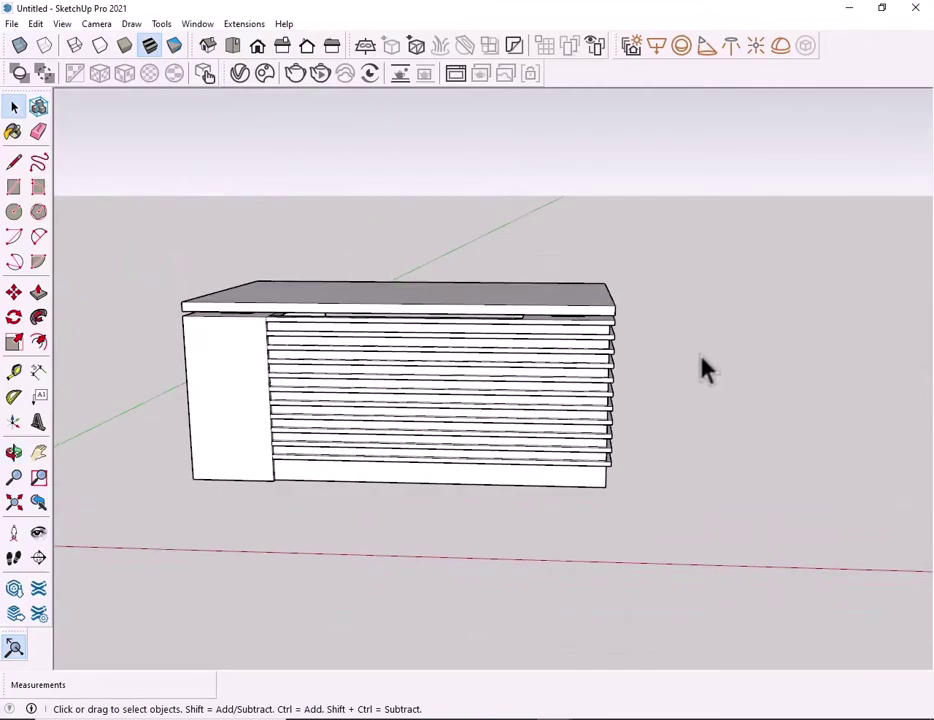
mouse_move(701, 359)
middle_mouse_down()
mouse_move(319, 448)
mouse_move(306, 509)
mouse_move(700, 548)
mouse_move(414, 430)
mouse_move(784, 288)
mouse_move(365, 423)
mouse_move(619, 379)
mouse_move(789, 310)
mouse_move(655, 327)
mouse_move(173, 290)
mouse_move(673, 210)
mouse_move(500, 350)
mouse_move(455, 328)
middle_mouse_up()
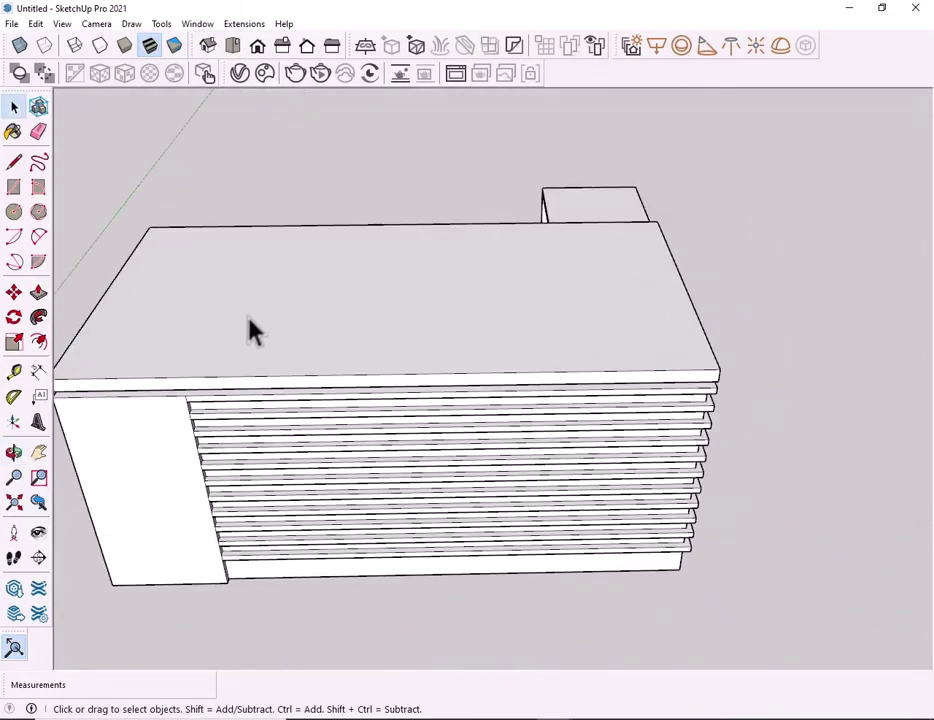
mouse_move(260, 360)
middle_mouse_down()
mouse_move(309, 388)
mouse_move(250, 150)
middle_mouse_up()
Search 3D Warehouse for 'office chair' and load the black office chair into the model
left_click(205, 24)
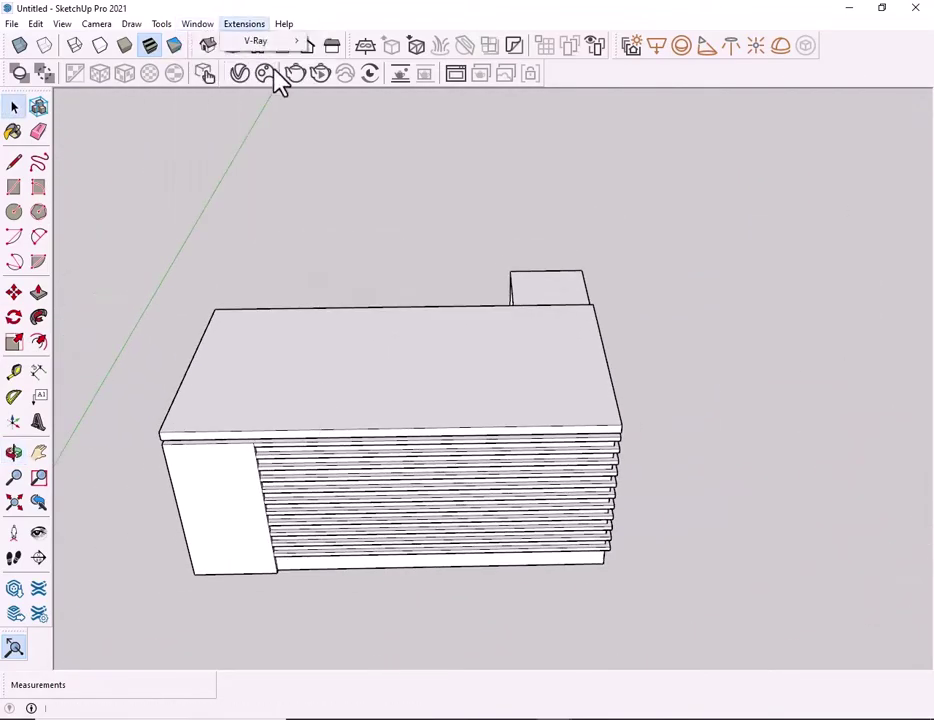
left_click(258, 136)
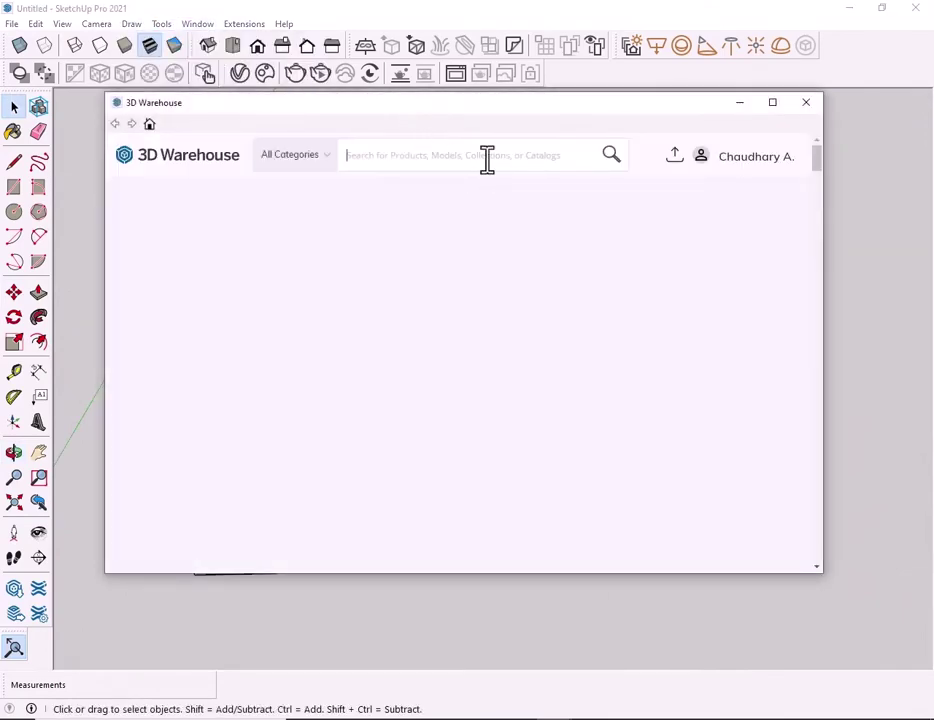
type("office c")
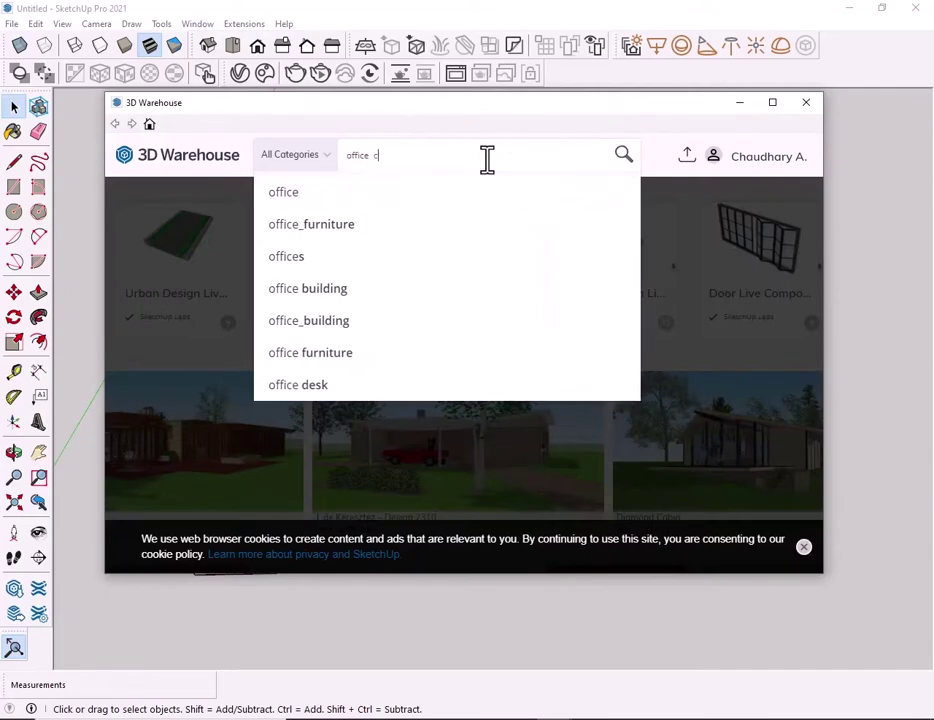
type("hair")
key("Return")
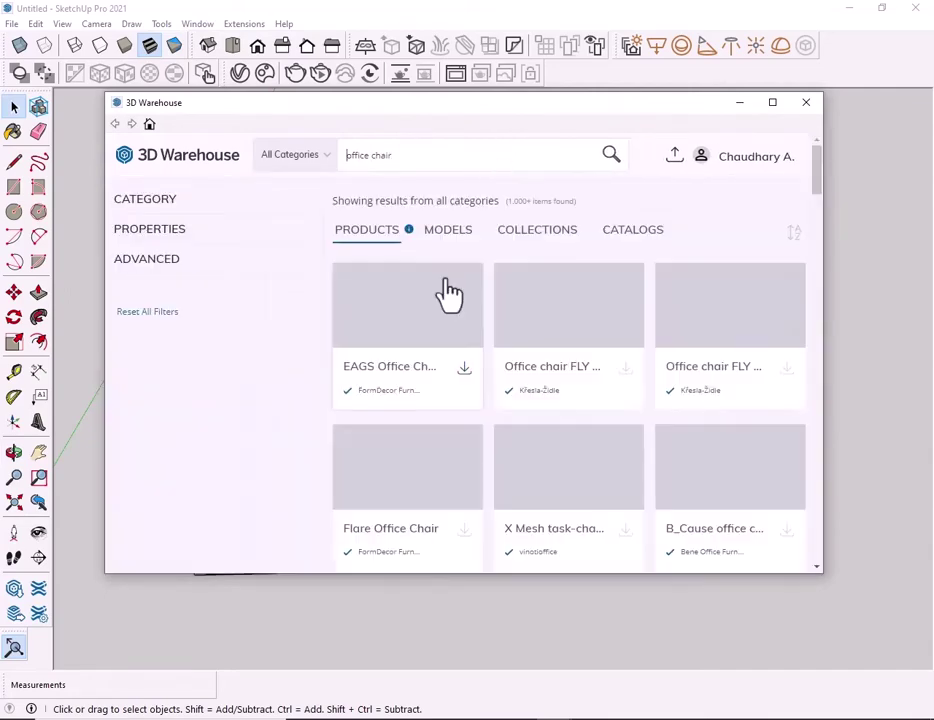
left_click(625, 369)
left_click(419, 371)
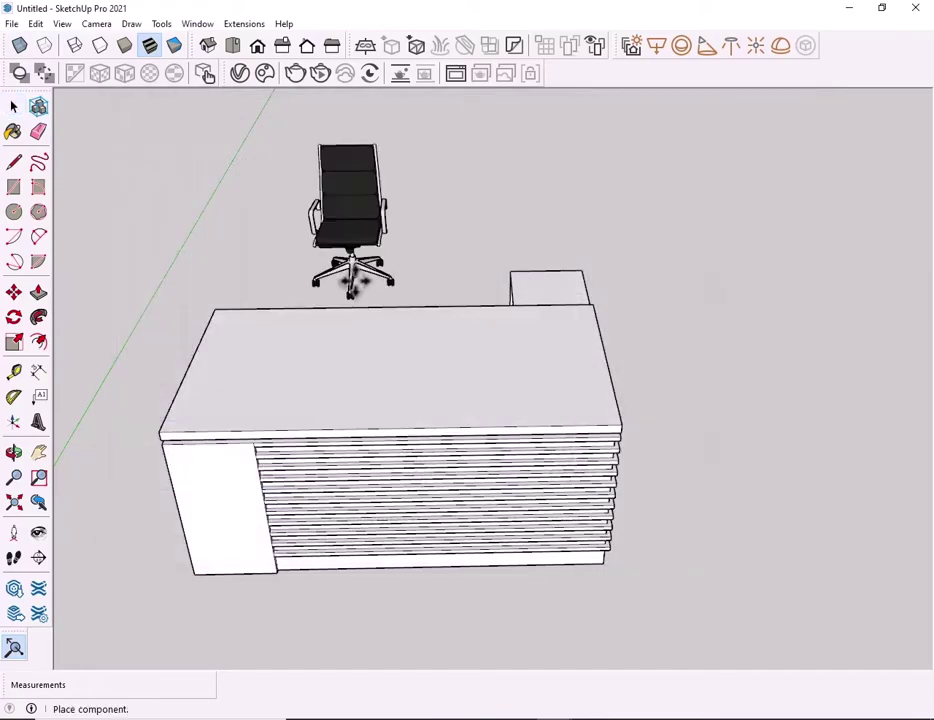
Place the imported chair and move it beside the desk
left_click(370, 300)
mouse_move(370, 300)
middle_mouse_down()
mouse_move(708, 333)
mouse_move(178, 527)
mouse_move(516, 510)
middle_mouse_up()
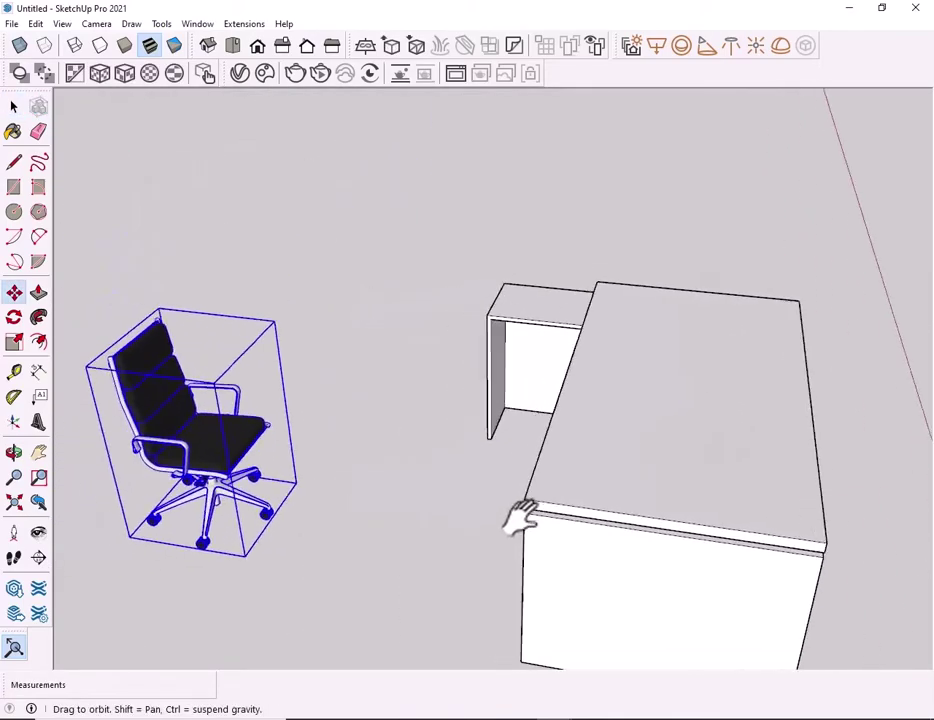
left_click(306, 521)
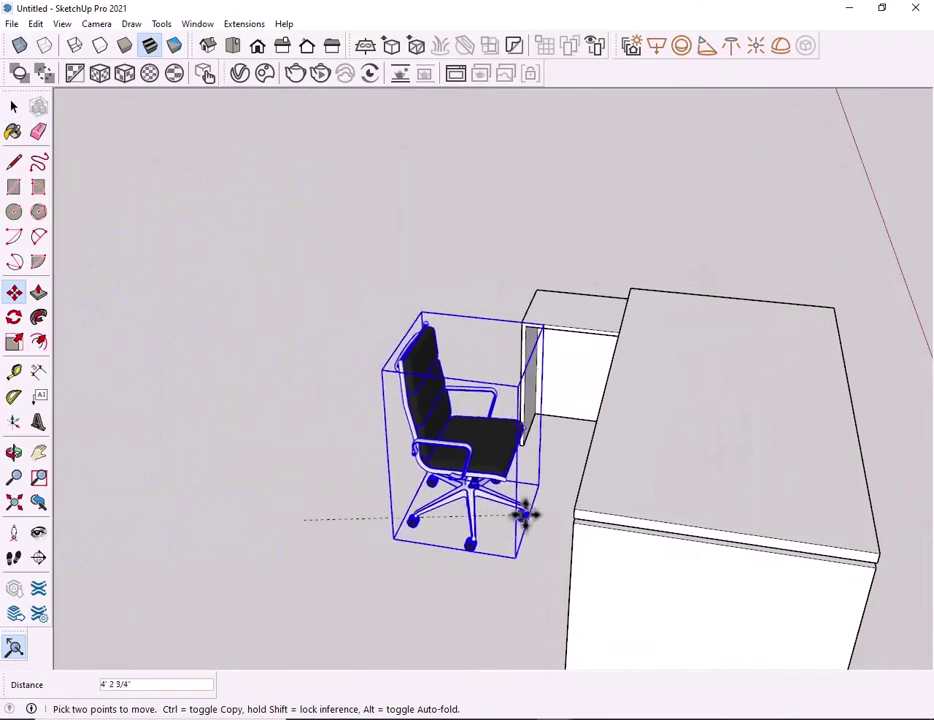
left_click(551, 507)
Scale the chair up about 1.5 times and view it from the front with the desk
left_click(13, 342)
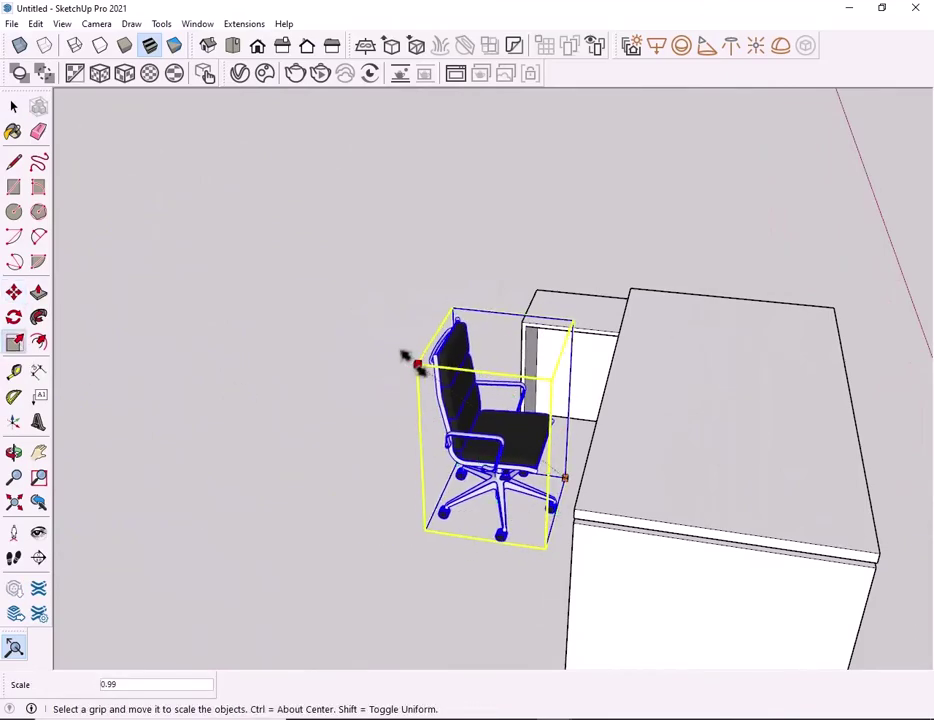
left_click_drag(412, 358, 313, 288)
key("space")
left_click(870, 456)
mouse_move(870, 456)
middle_mouse_down()
mouse_move(520, 490)
mouse_move(530, 495)
mouse_move(482, 472)
mouse_move(474, 522)
mouse_move(520, 480)
middle_mouse_up()
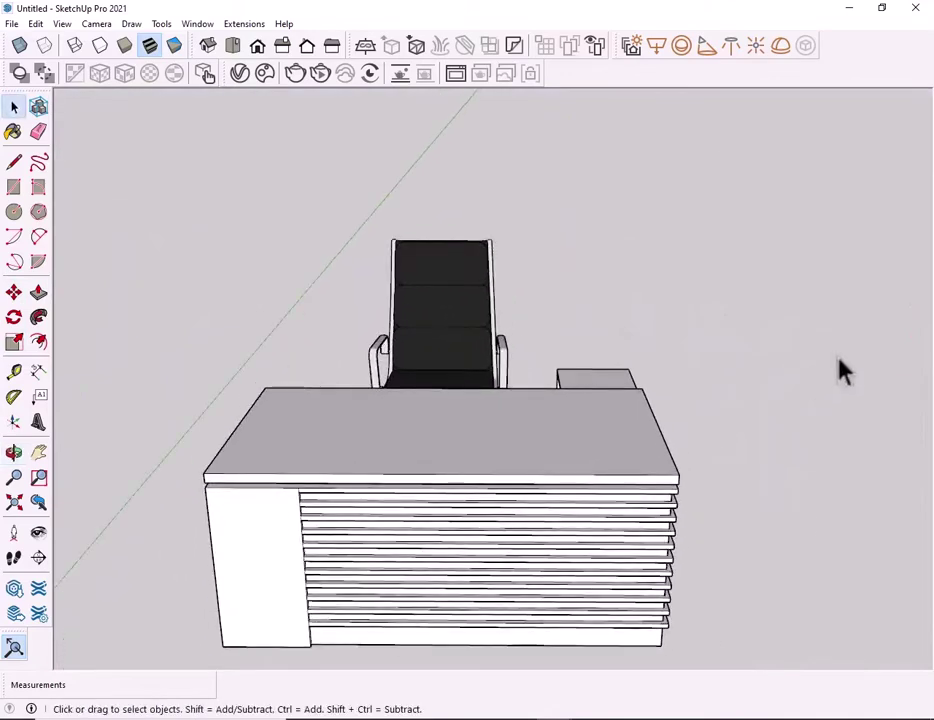
left_click(384, 438)
Paint the desk top with 0044_DarkGoldenrod inside its group
double_click(396, 463)
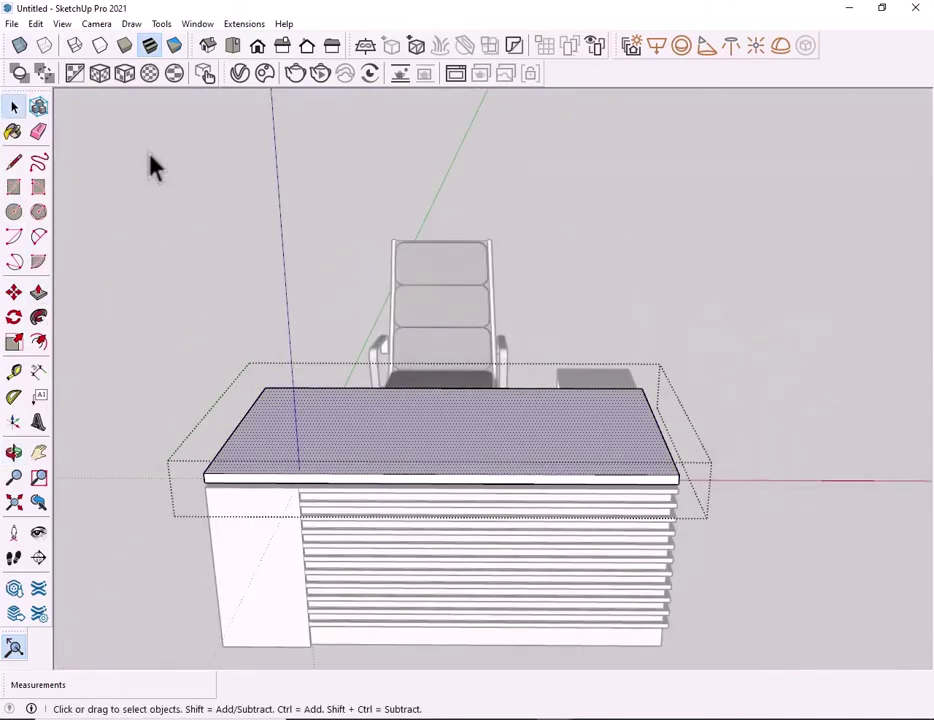
scroll(825, 300, "down", 3)
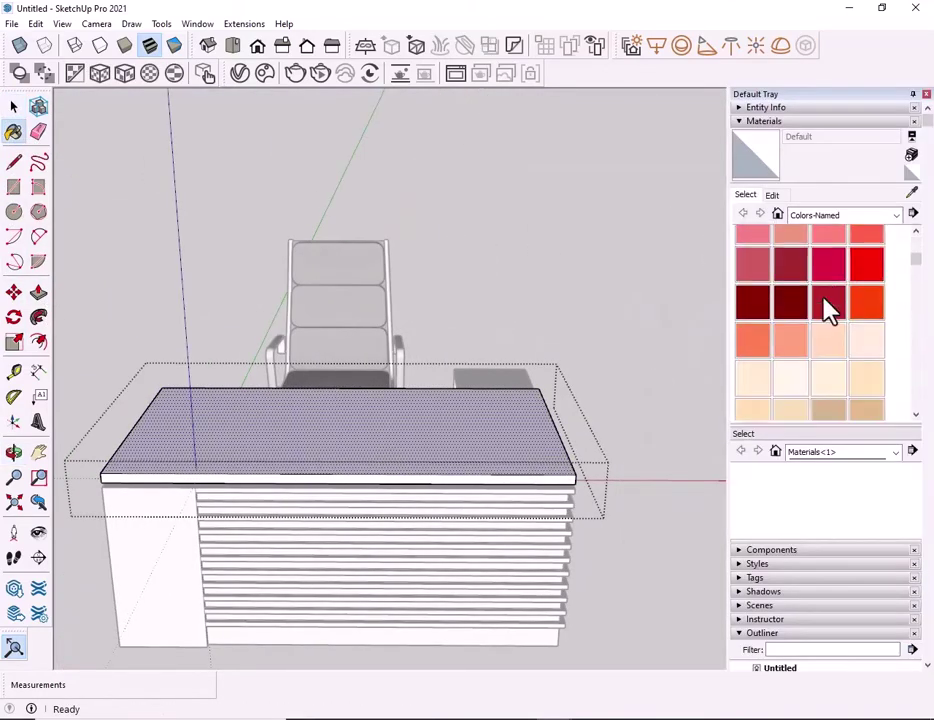
scroll(840, 320, "down", 3)
left_click(866, 293)
left_click(532, 393)
Paint the desk's left side 0078_DarkSlateGray, after trying Teal and CadetBlue
mouse_move(265, 453)
middle_mouse_down()
mouse_move(304, 323)
mouse_move(208, 406)
middle_mouse_up()
middle_click_drag(540, 405, 97, 374)
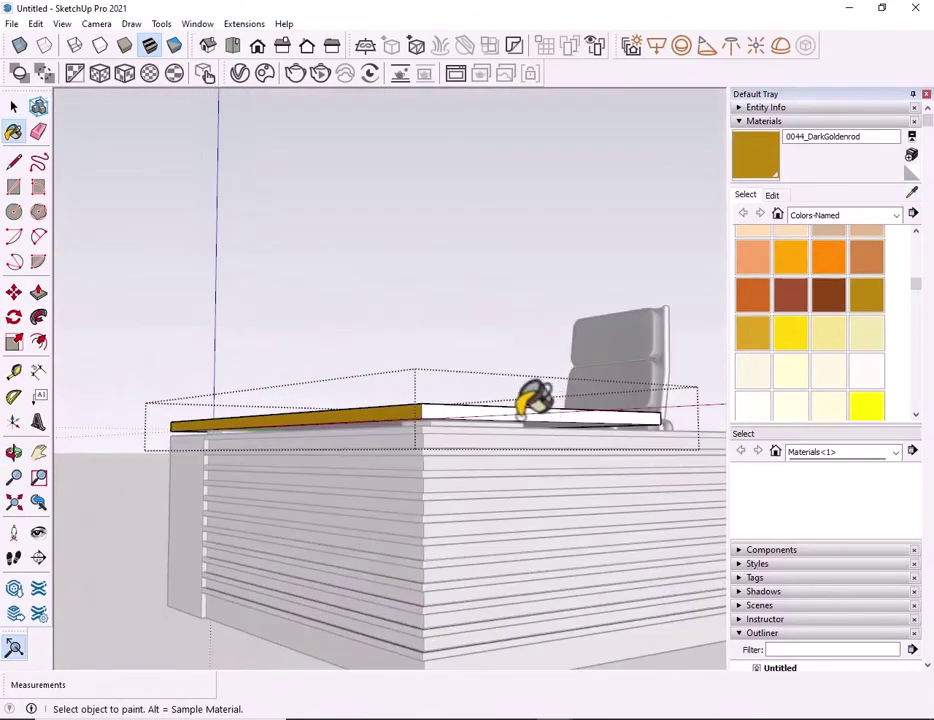
mouse_move(524, 405)
middle_mouse_down()
mouse_move(672, 417)
mouse_move(229, 437)
middle_mouse_up()
mouse_move(232, 393)
middle_mouse_down()
mouse_move(115, 448)
mouse_move(527, 471)
mouse_move(216, 412)
middle_mouse_up()
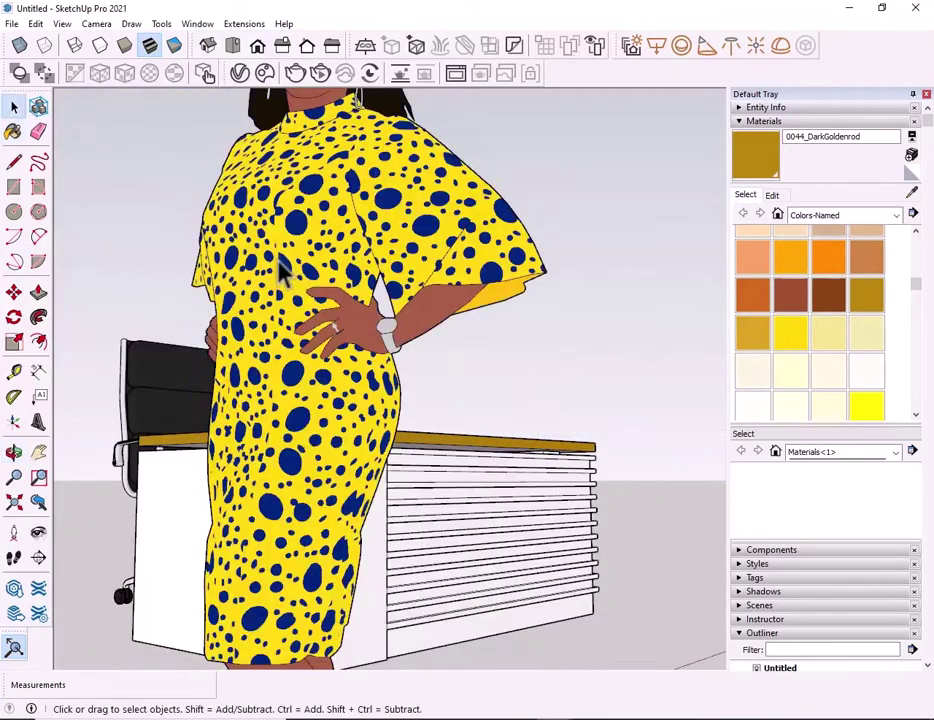
mouse_move(327, 334)
middle_mouse_down()
mouse_move(365, 473)
mouse_move(220, 510)
mouse_move(206, 548)
mouse_move(300, 520)
middle_mouse_up()
scroll(805, 319, "down", 3)
scroll(812, 318, "down", 3)
left_click(826, 292)
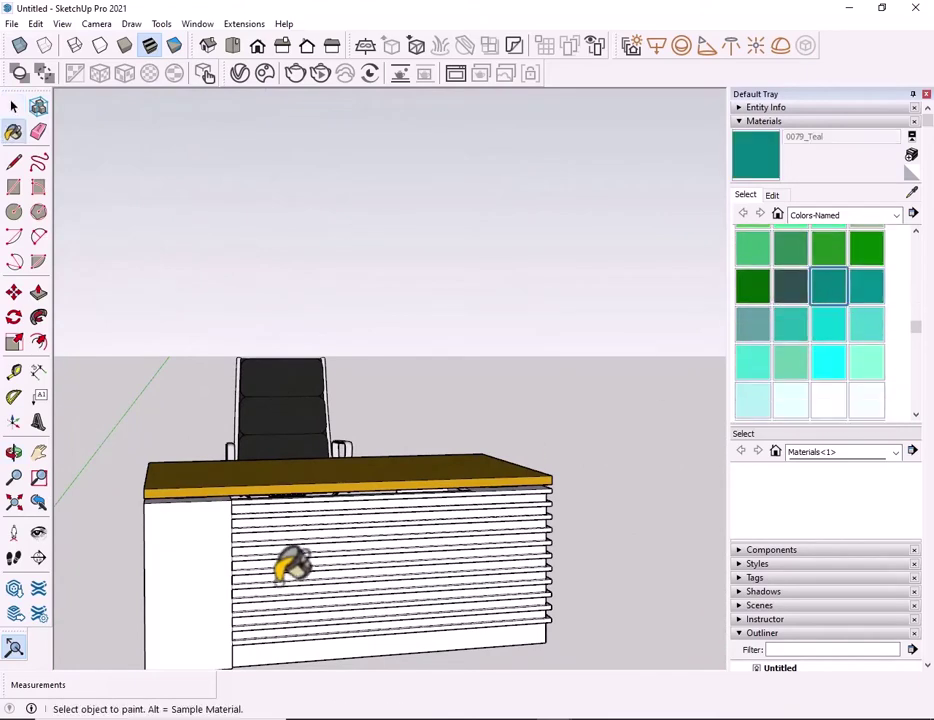
left_click(218, 542)
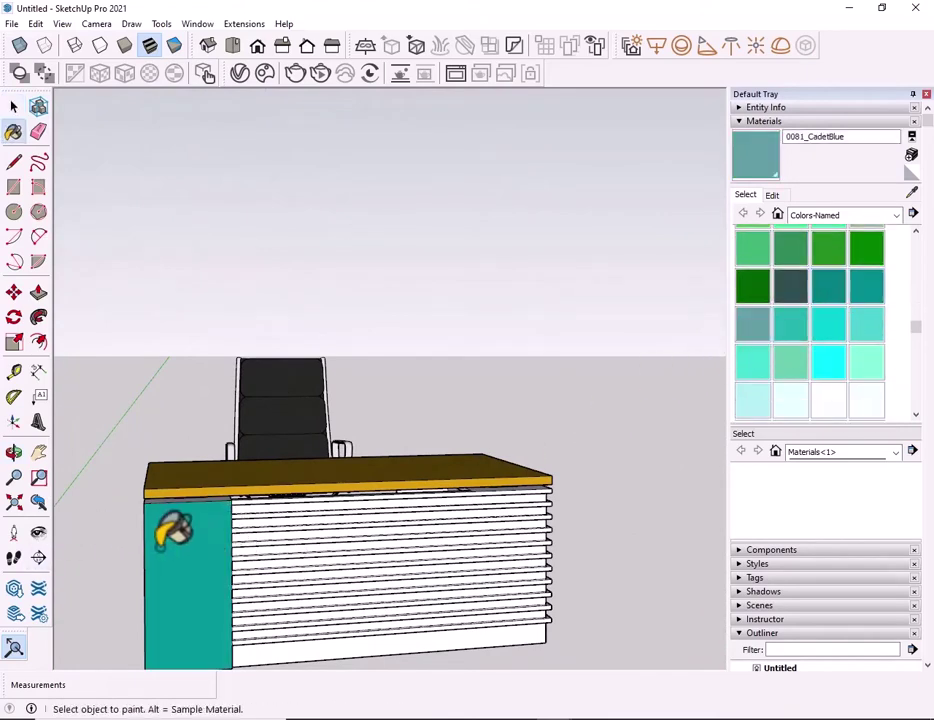
left_click(173, 532)
scroll(782, 370, "down", 3)
scroll(795, 285, "up", 3)
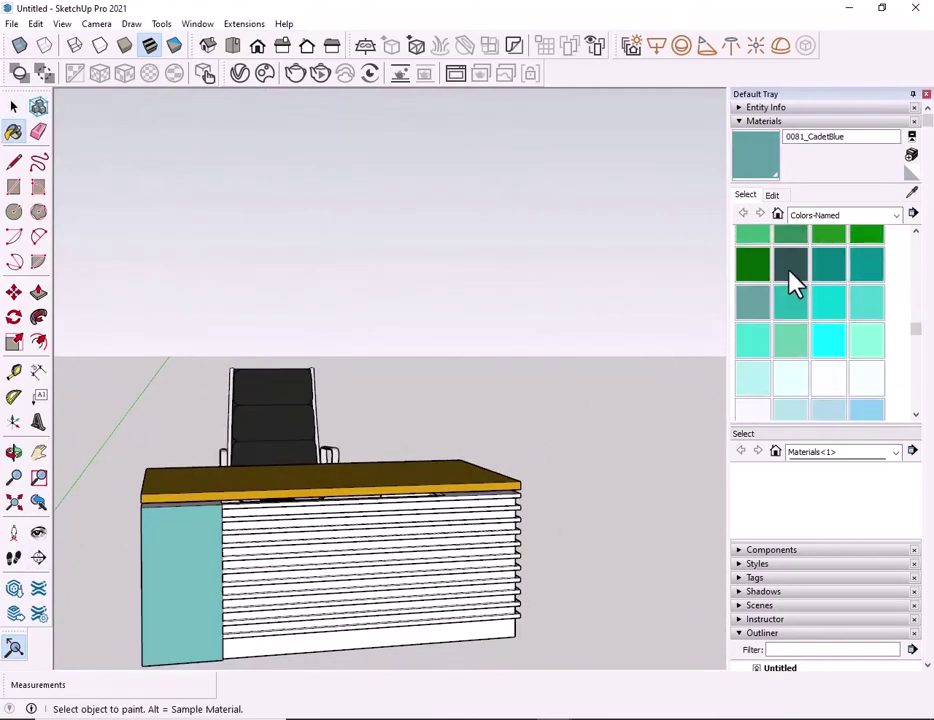
left_click(195, 550)
mouse_move(244, 538)
middle_mouse_down()
mouse_move(261, 547)
mouse_move(146, 543)
mouse_move(277, 493)
middle_mouse_up()
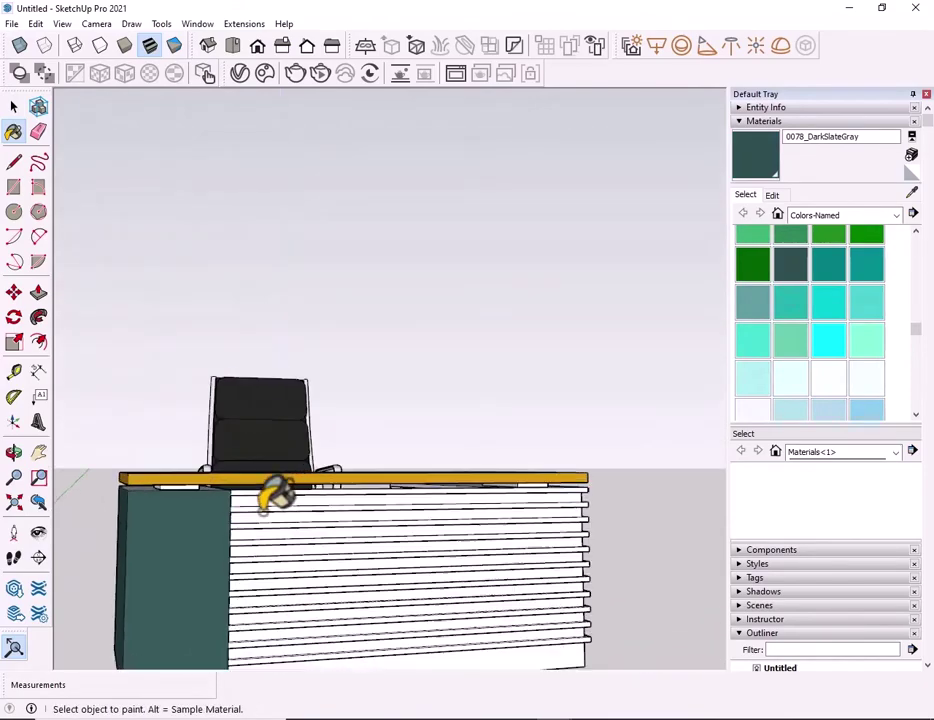
scroll(277, 493, "up", 3)
Paint each front slat, upper and lower, DarkSlateGray
left_click(240, 455)
left_click(305, 560)
middle_click_drag(319, 605, 235, 390, "shift")
left_click(230, 398)
left_click(240, 482)
middle_click_drag(309, 526, 347, 447, "shift")
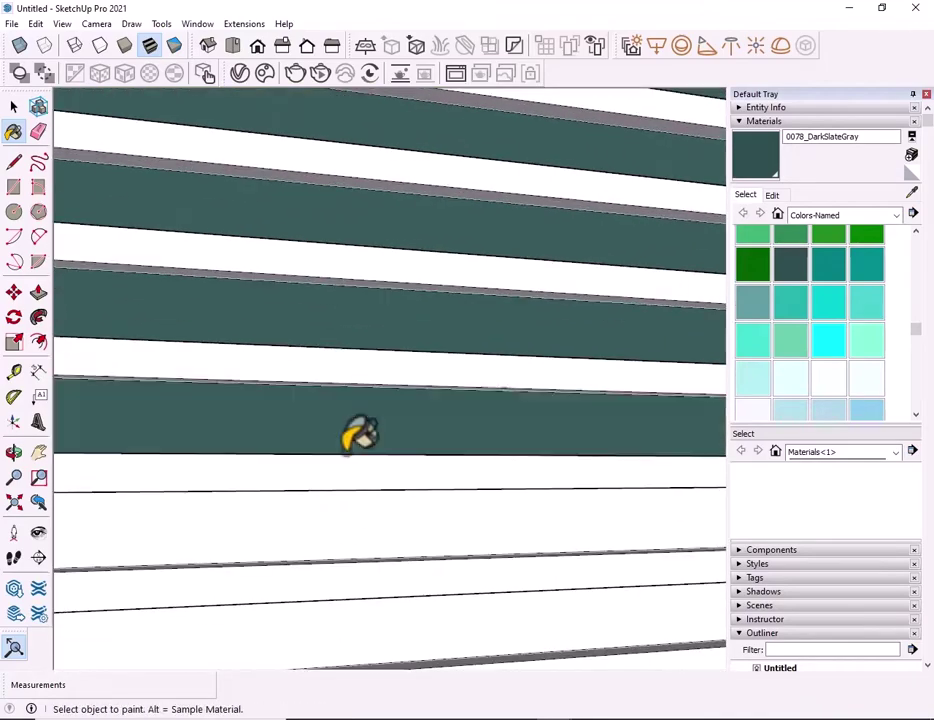
left_click(321, 512)
scroll(310, 554, "down", 3)
left_click(310, 556)
left_click(302, 588)
left_click(309, 624)
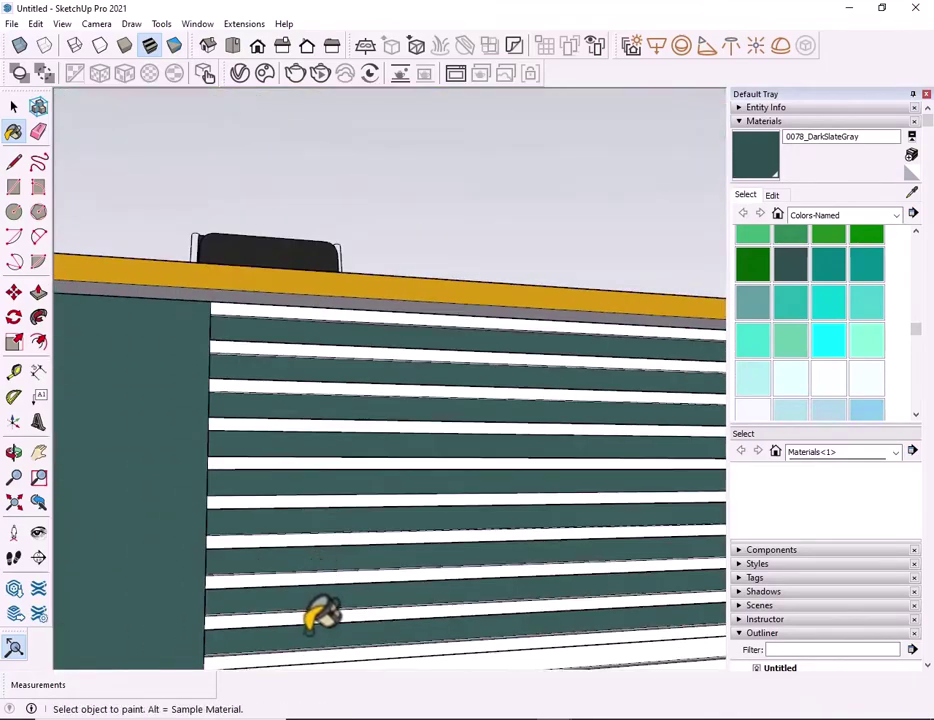
middle_click_drag(322, 614, 267, 369, "shift")
left_click(285, 410)
left_click(292, 434)
scroll(292, 434, "down", 3)
Paint the eight right-side slats and the lower right block DarkSlateGray
mouse_move(583, 416)
middle_mouse_down()
mouse_move(218, 538)
mouse_move(421, 494)
mouse_move(467, 275)
middle_mouse_up()
scroll(467, 277, "up", 1)
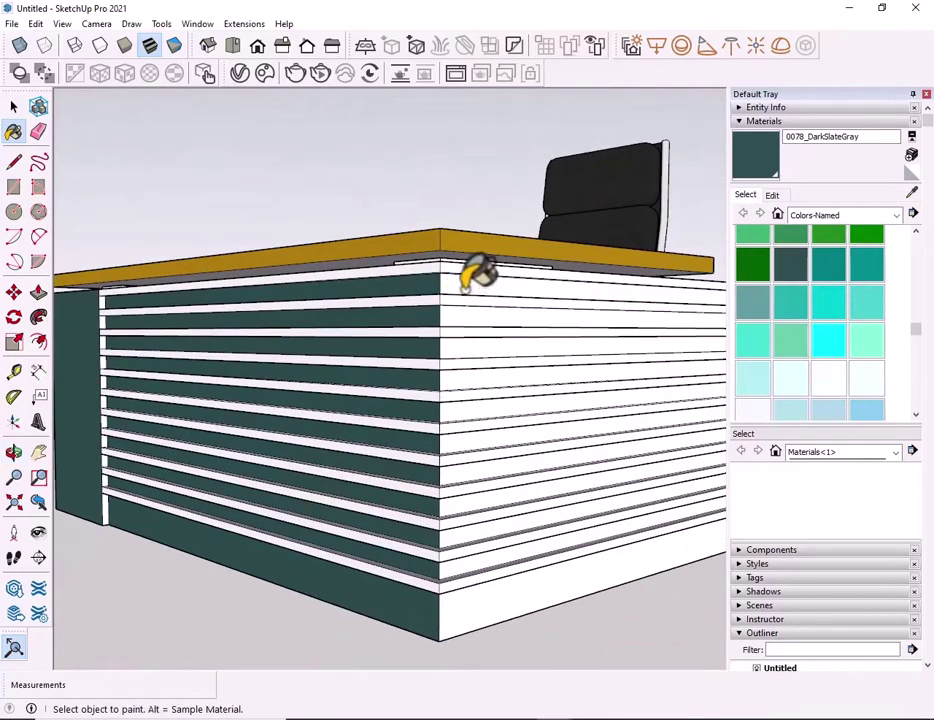
left_click(466, 287)
left_click(462, 316)
left_click(470, 347)
left_click(474, 377)
left_click(484, 402)
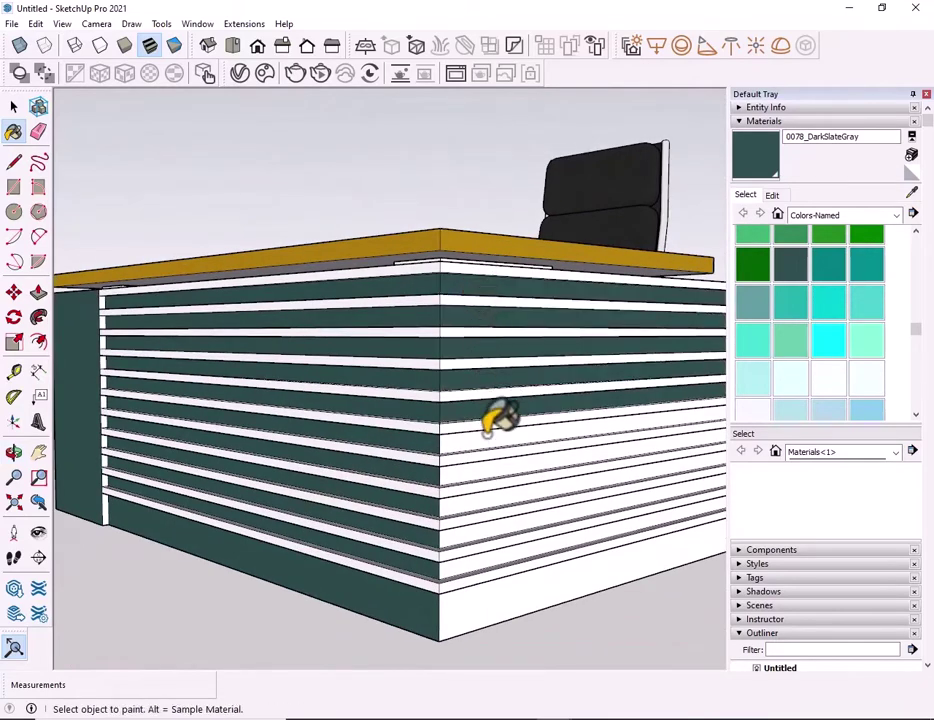
left_click(476, 469)
left_click(480, 497)
left_click(486, 525)
left_click(492, 562)
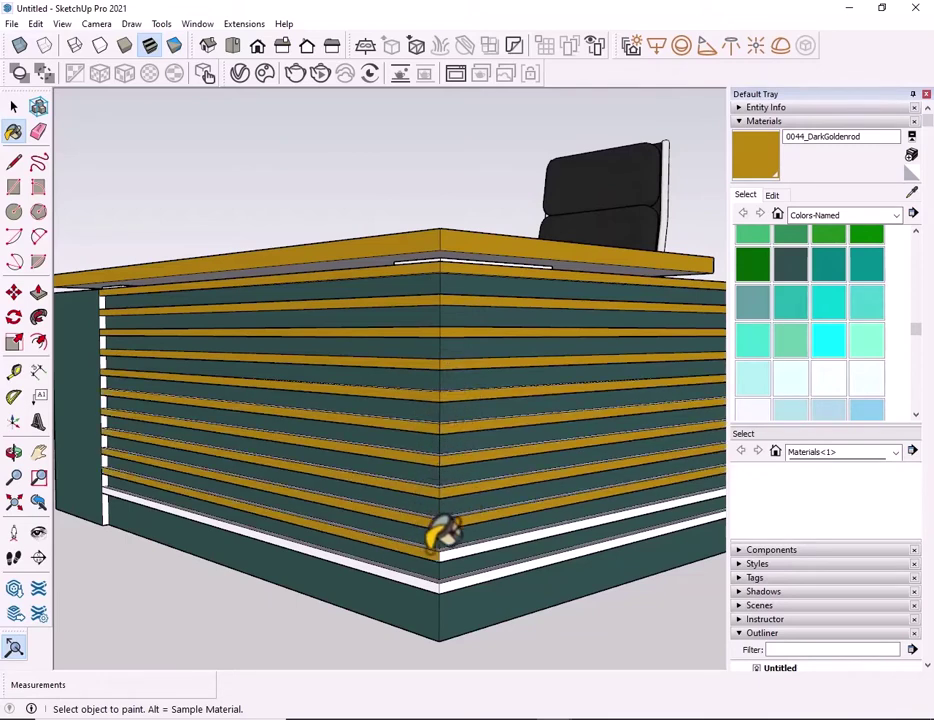
Leave the Paint Bucket and orbit out to review the whole desk and the chair's side
key("space")
scroll(406, 552, "down", 5)
mouse_move(406, 552)
middle_mouse_down()
mouse_move(323, 475)
mouse_move(246, 532)
mouse_move(360, 553)
mouse_move(400, 520)
middle_mouse_up()
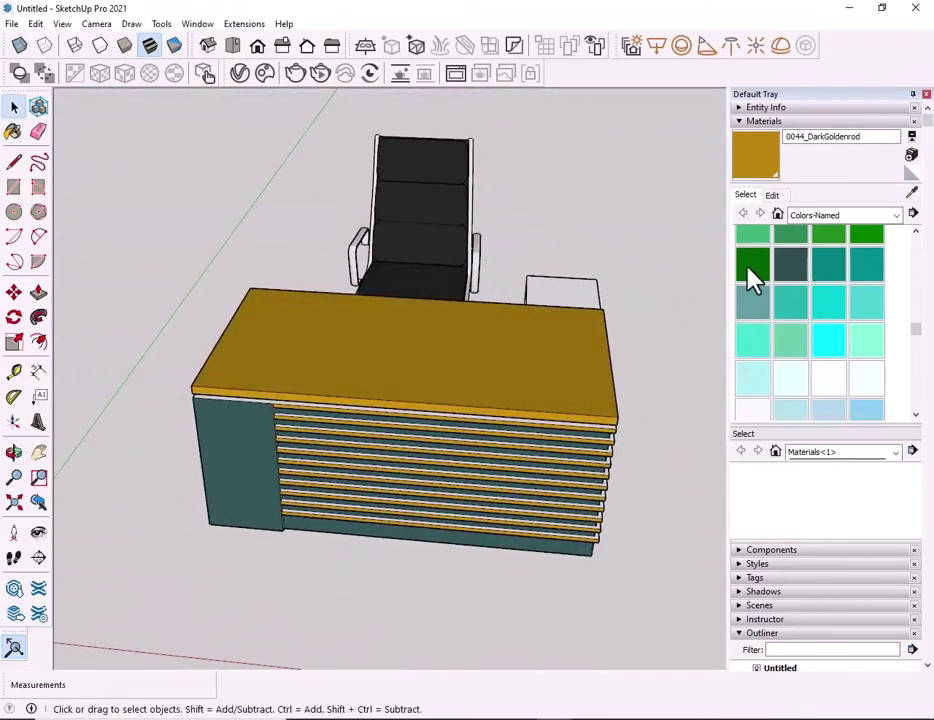
mouse_move(506, 302)
middle_mouse_down()
mouse_move(194, 330)
mouse_move(473, 244)
mouse_move(567, 267)
mouse_move(285, 268)
middle_mouse_up()
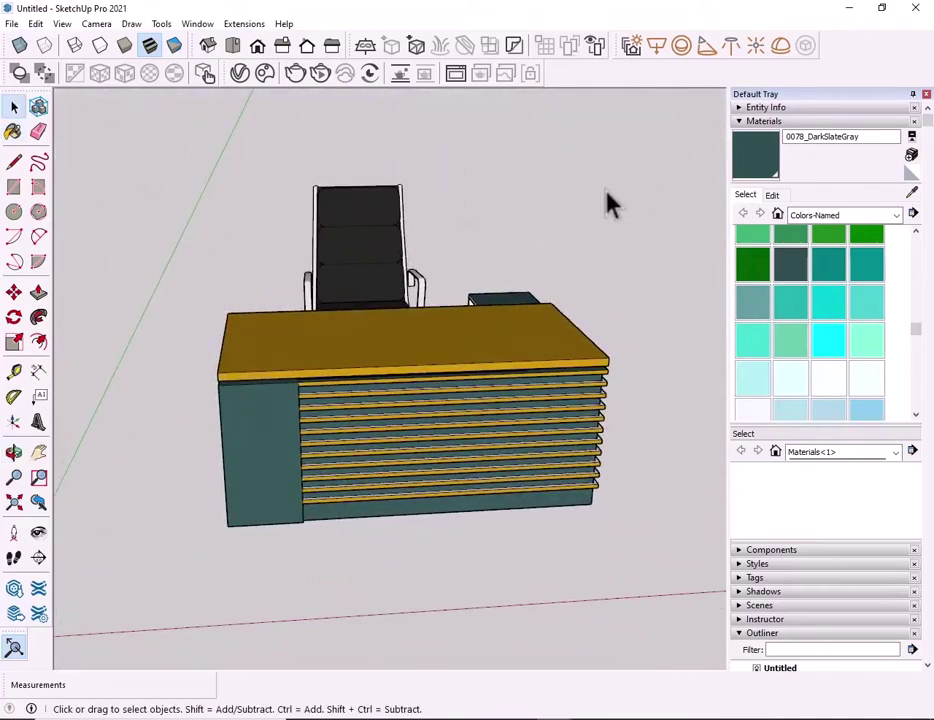
scroll(615, 369, "down", 2)
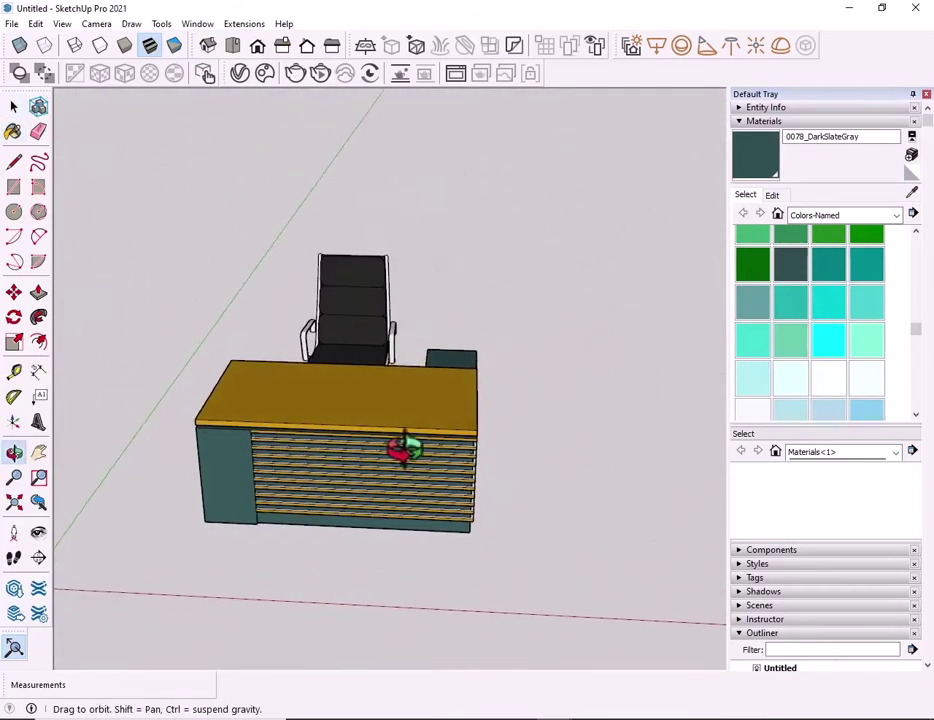